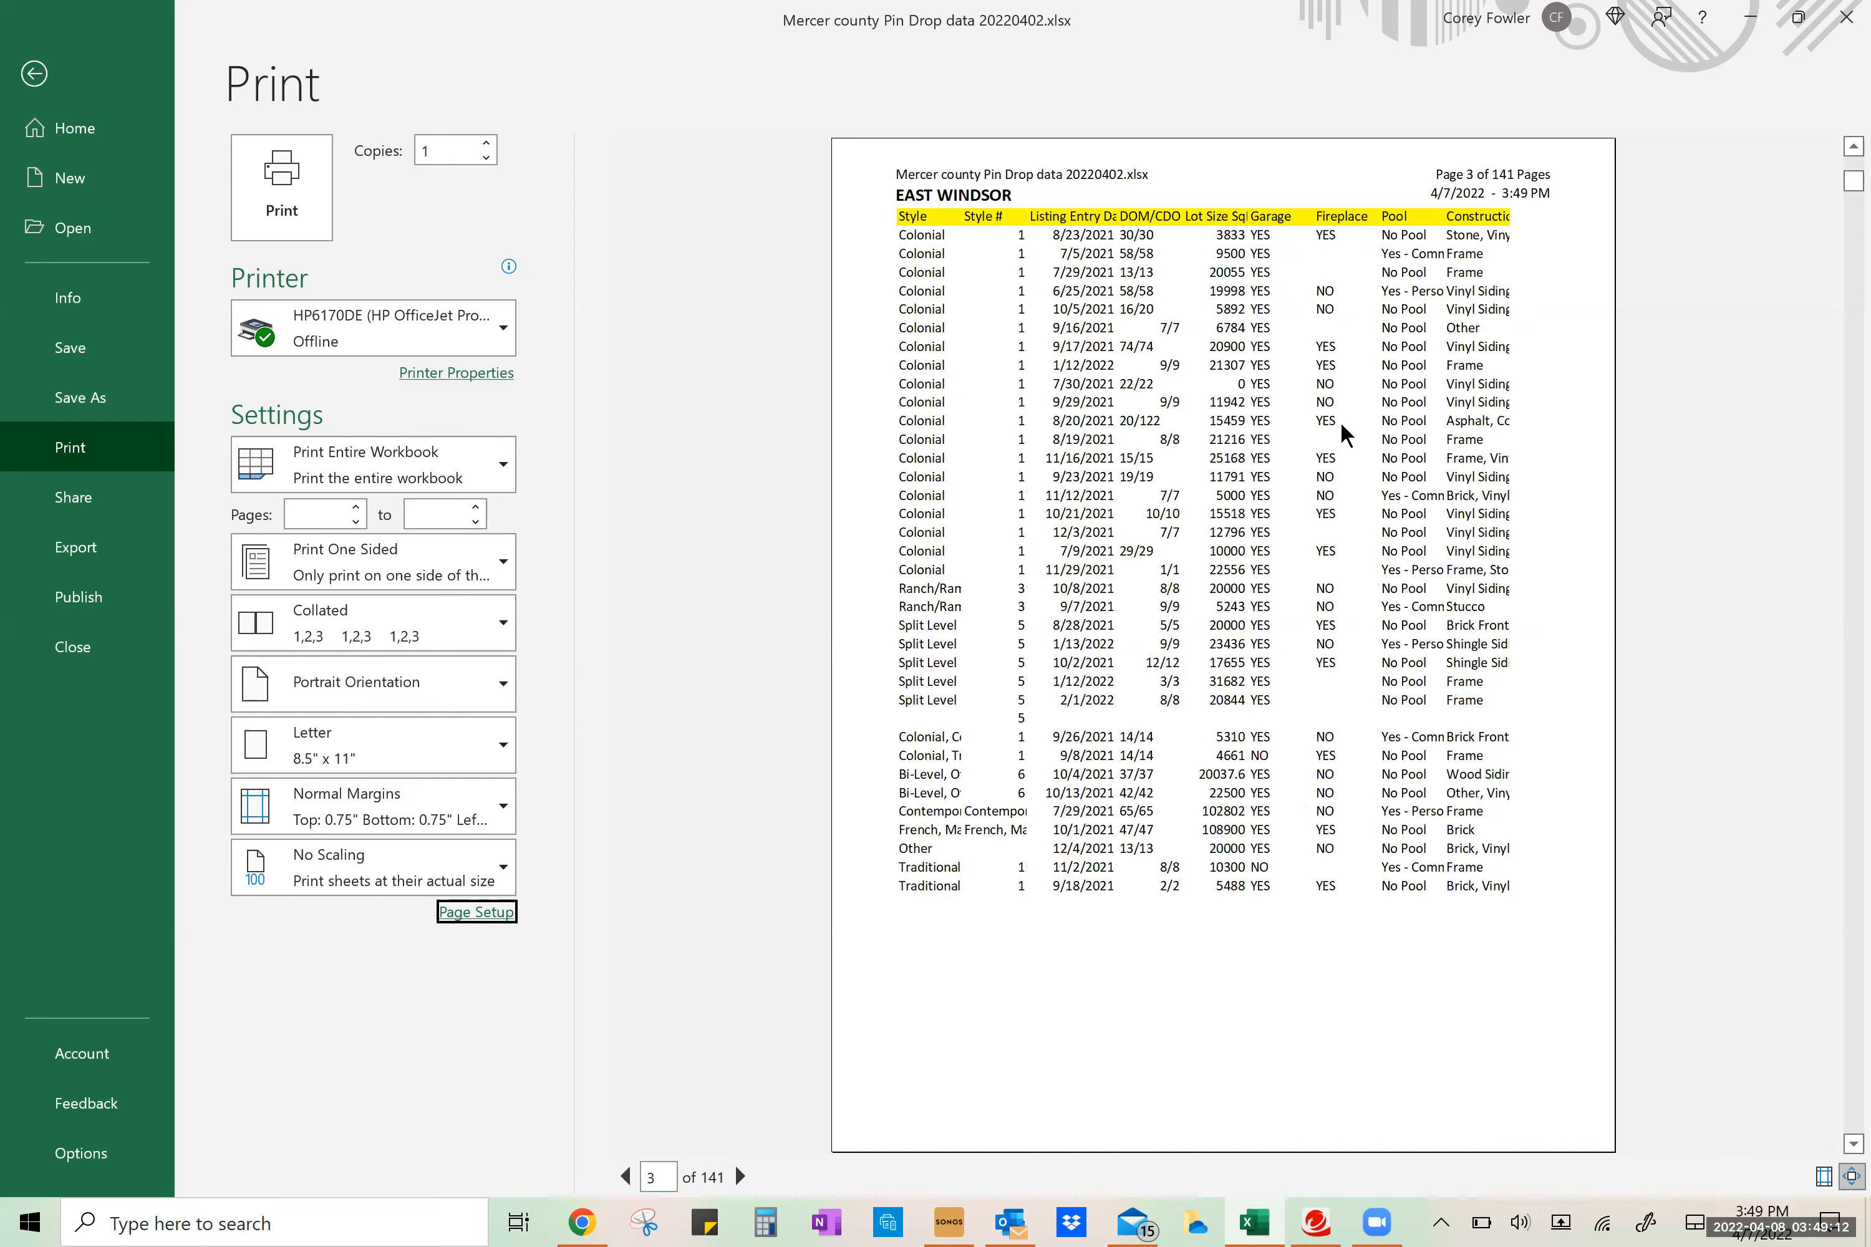
Look through the workbook's print preview pages and switch the print orientation to landscape
scroll(1074, 293, down, 2)
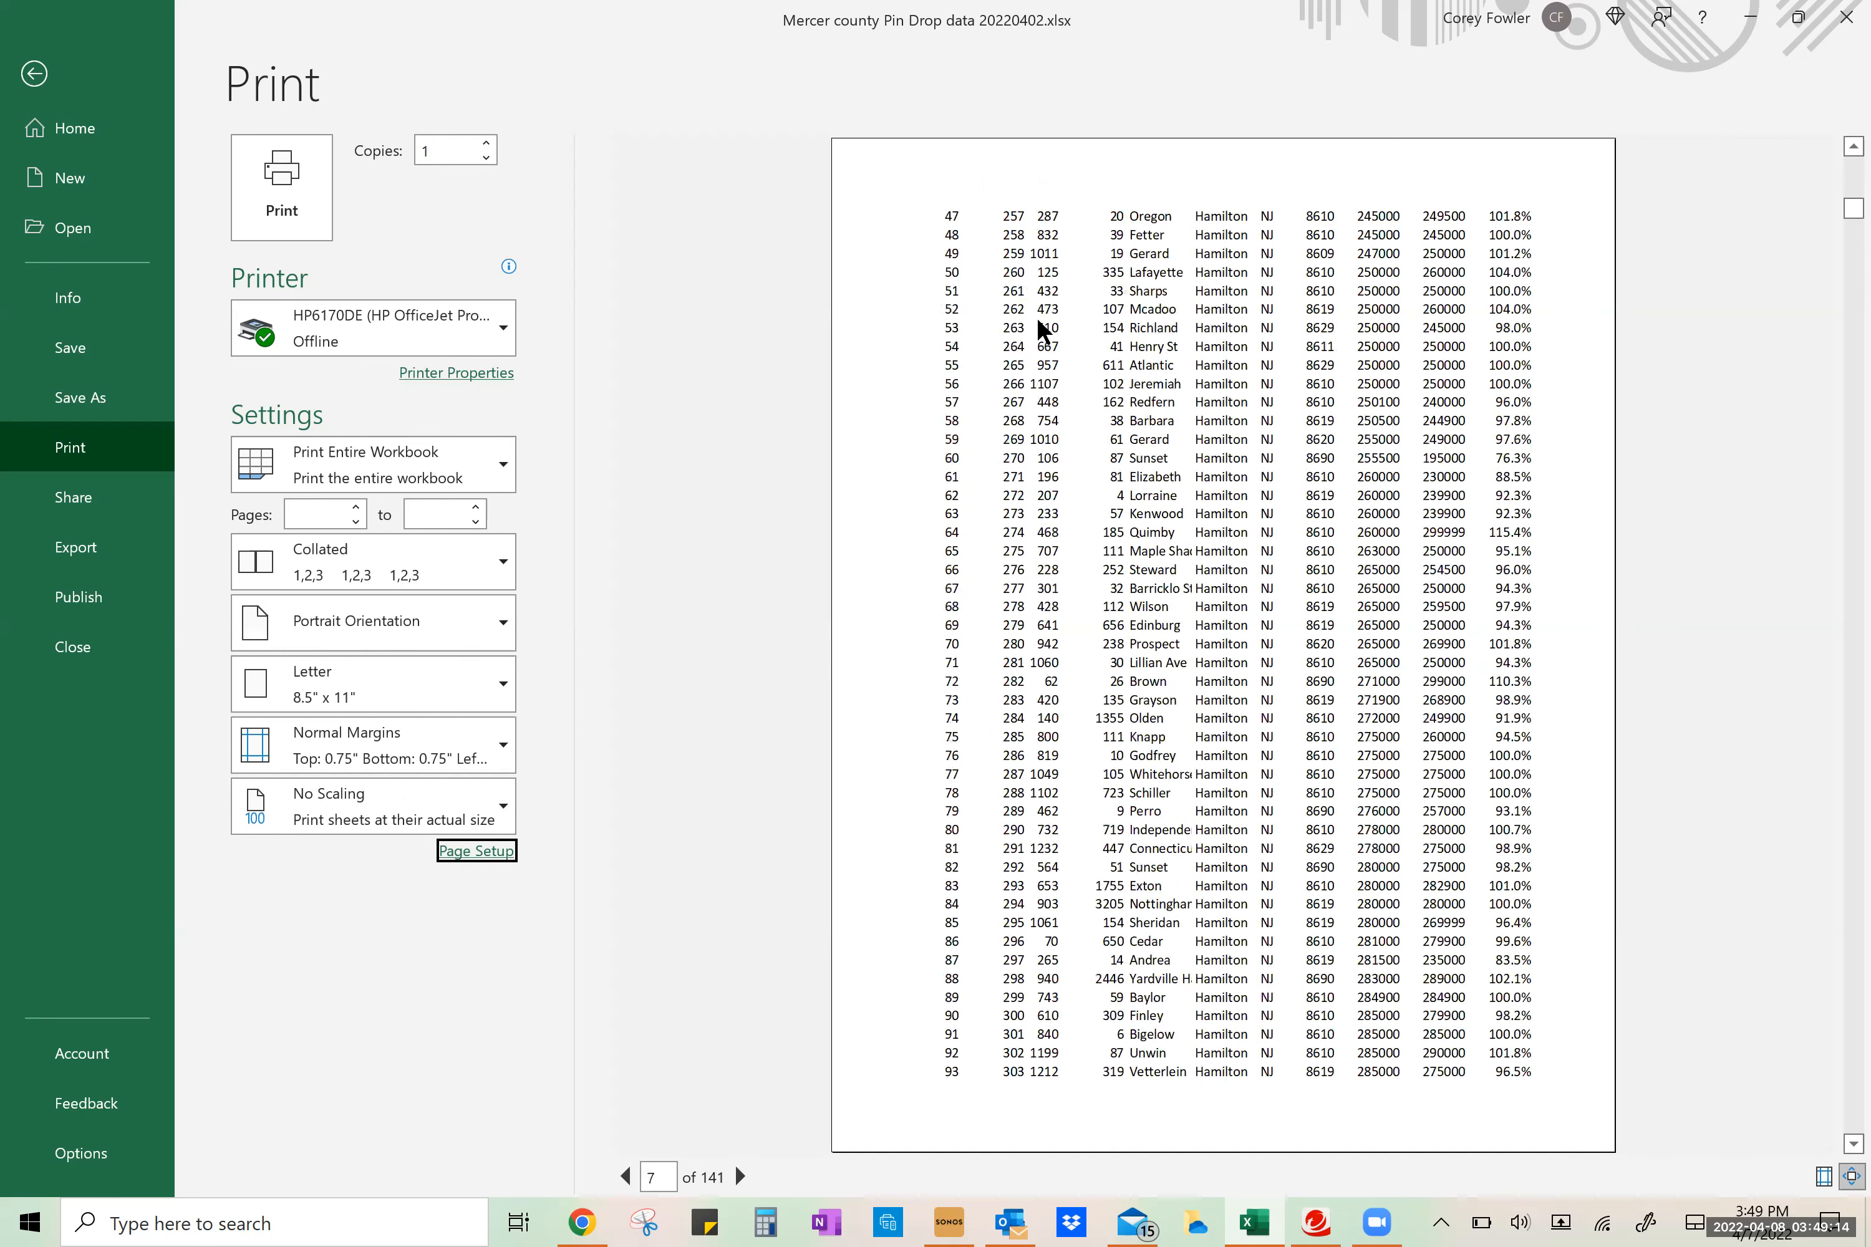
scroll(698, 732, up, 4)
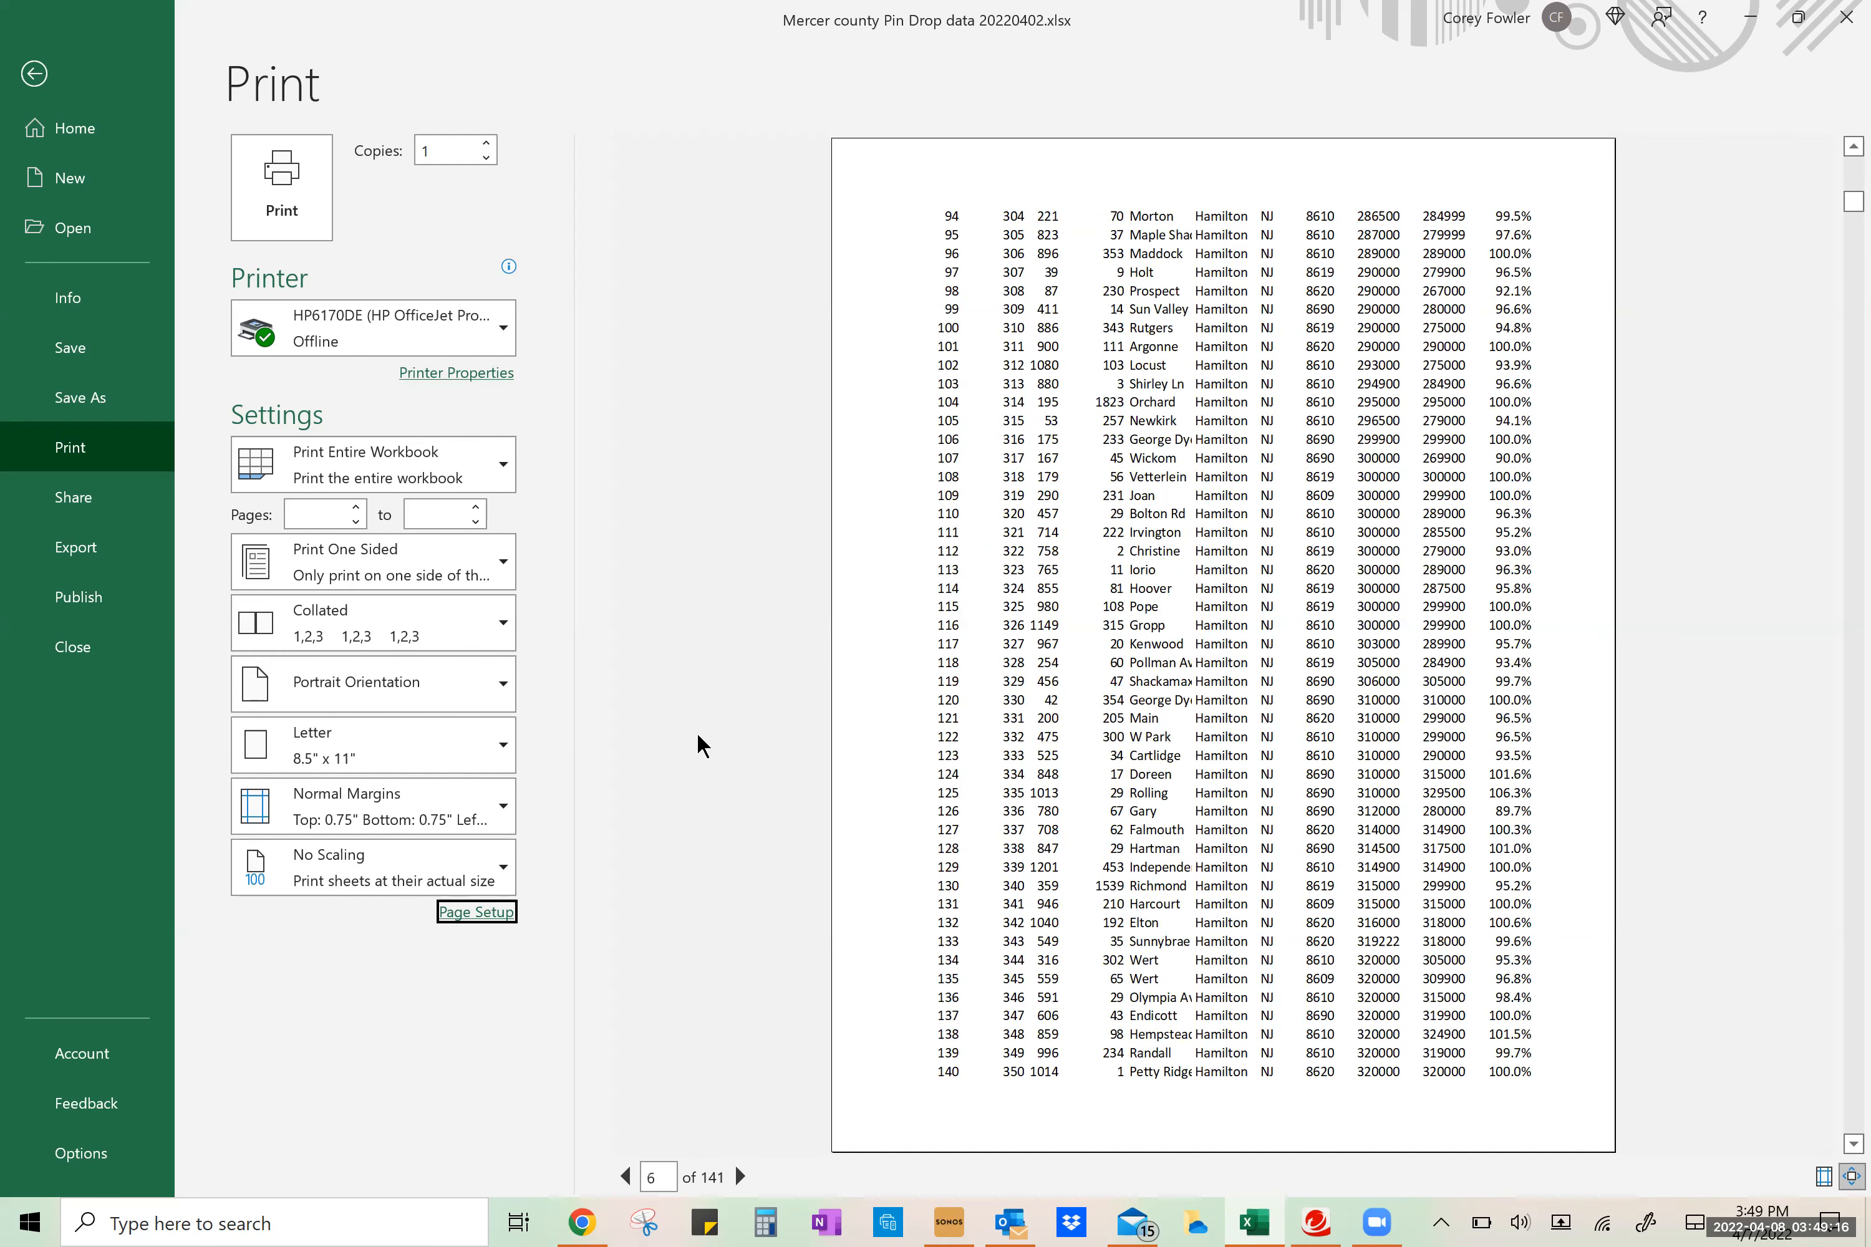
scroll(697, 732, up, 3)
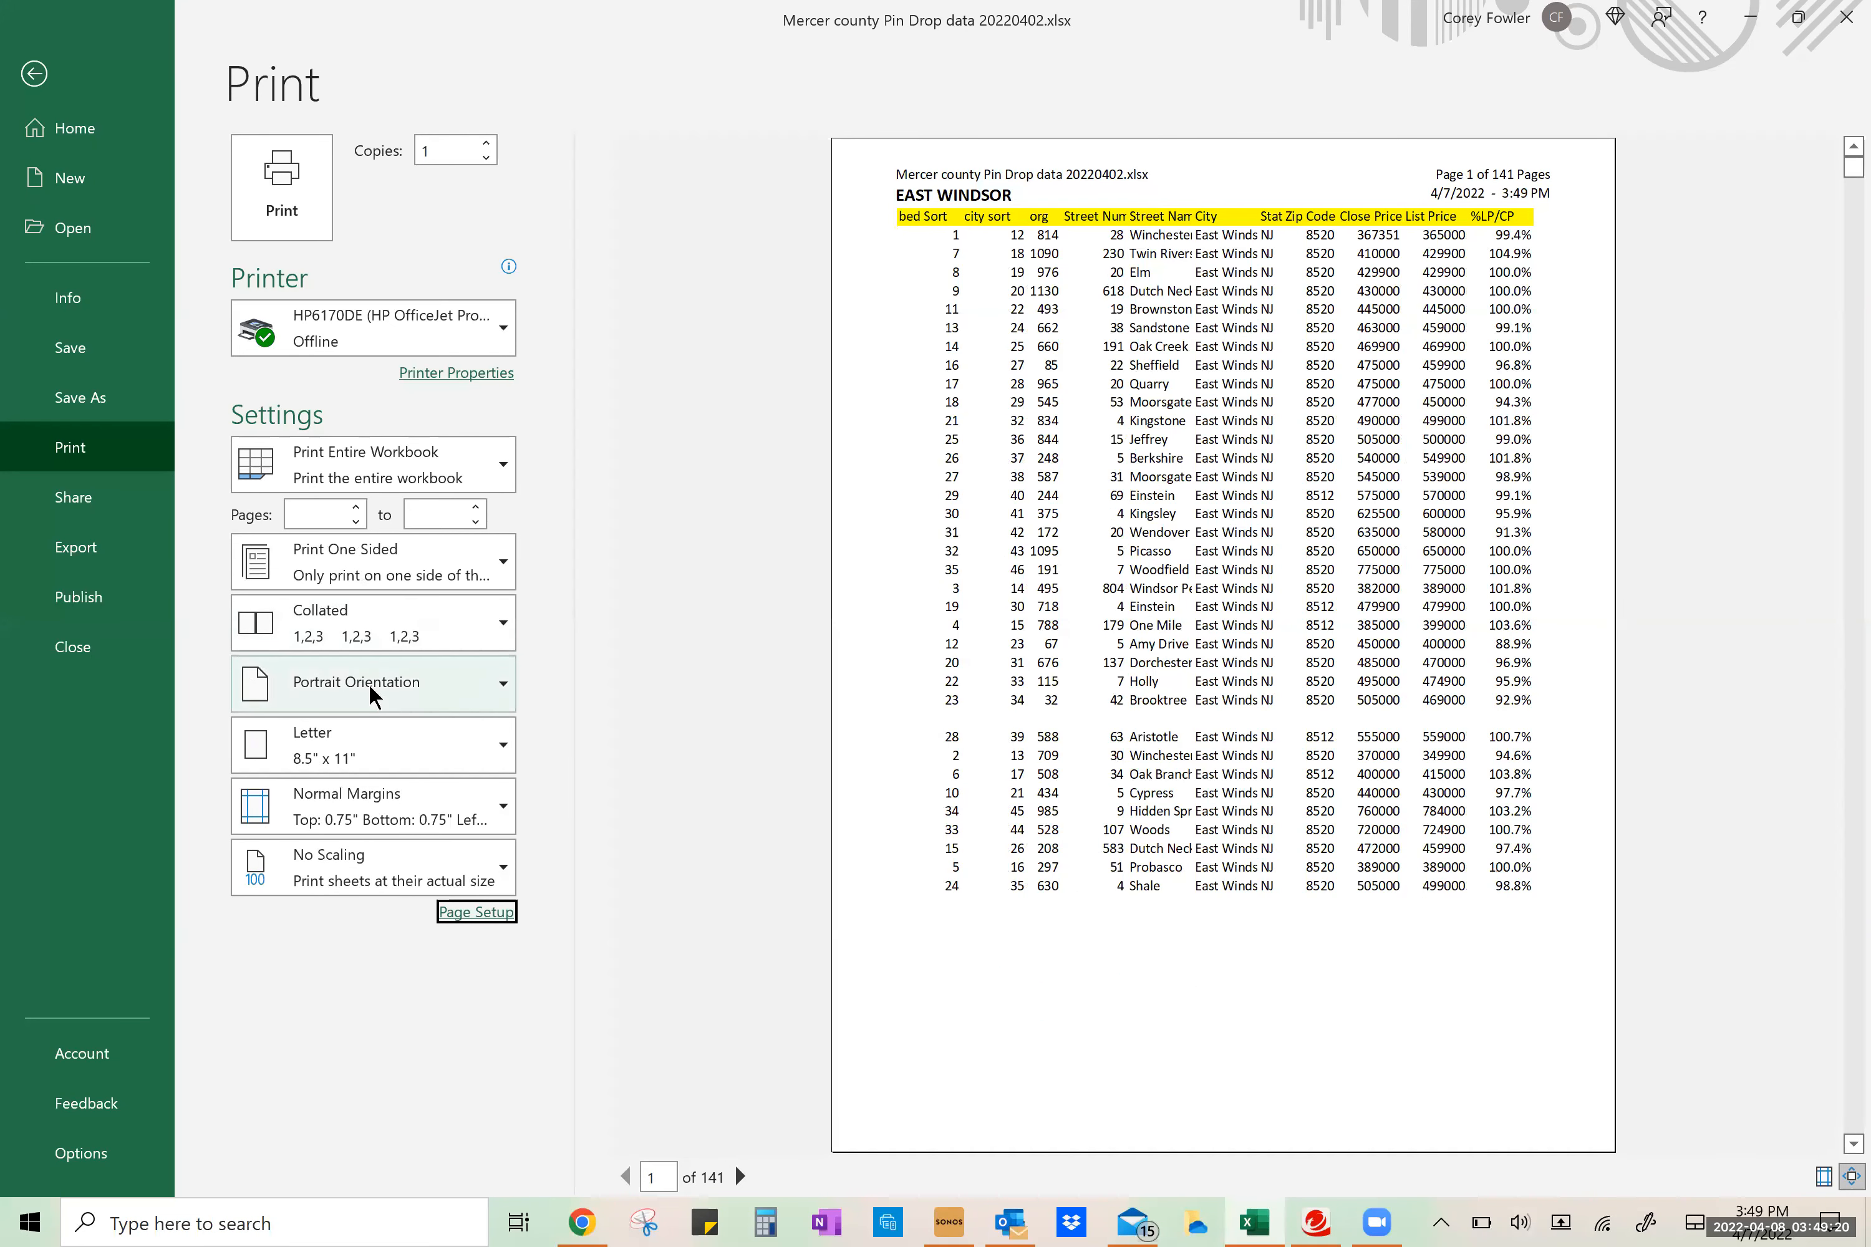
click(462, 681)
click(380, 799)
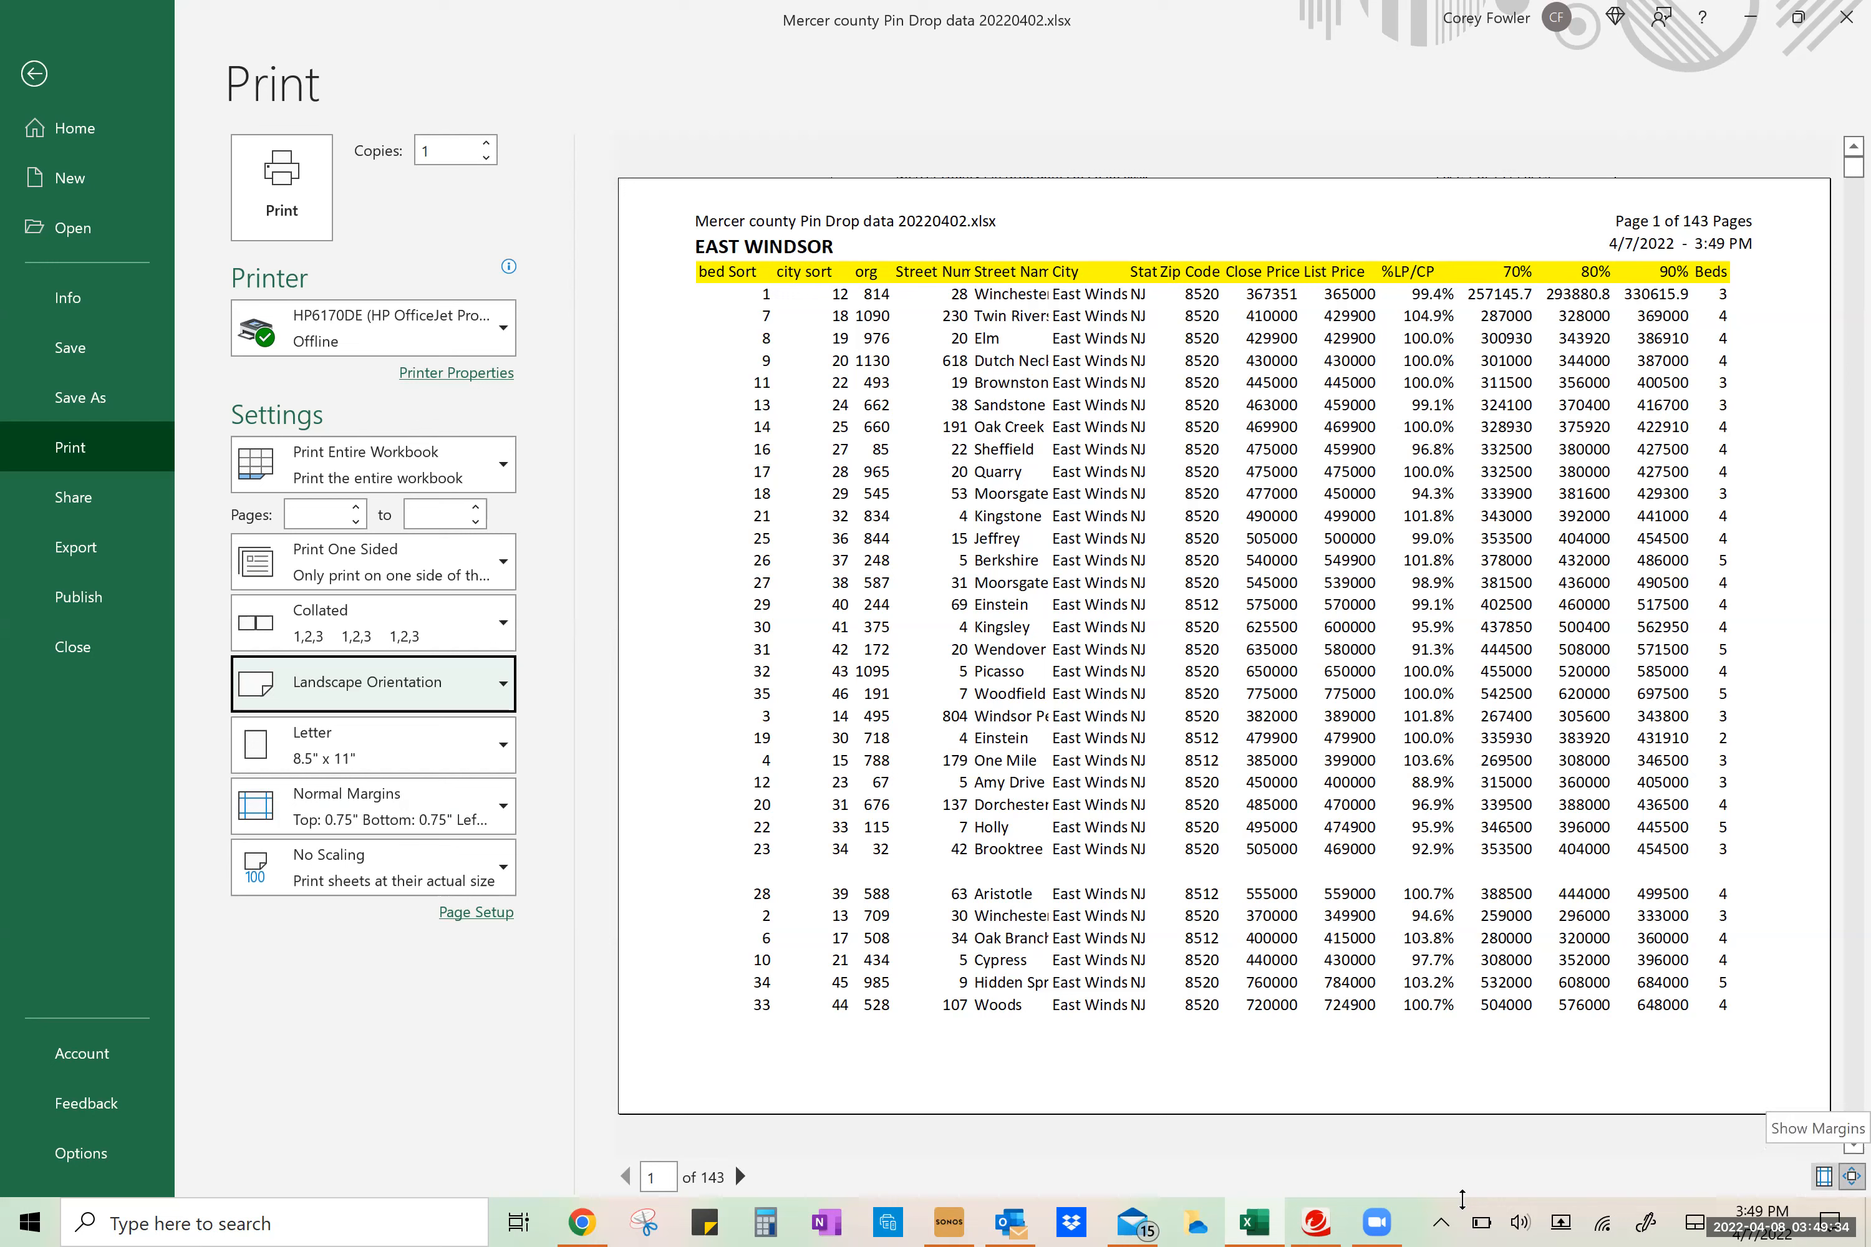
Show the margin guides in the print preview and tighten the page margins, with top 0.53" and bottom 0.12"
click(1823, 1176)
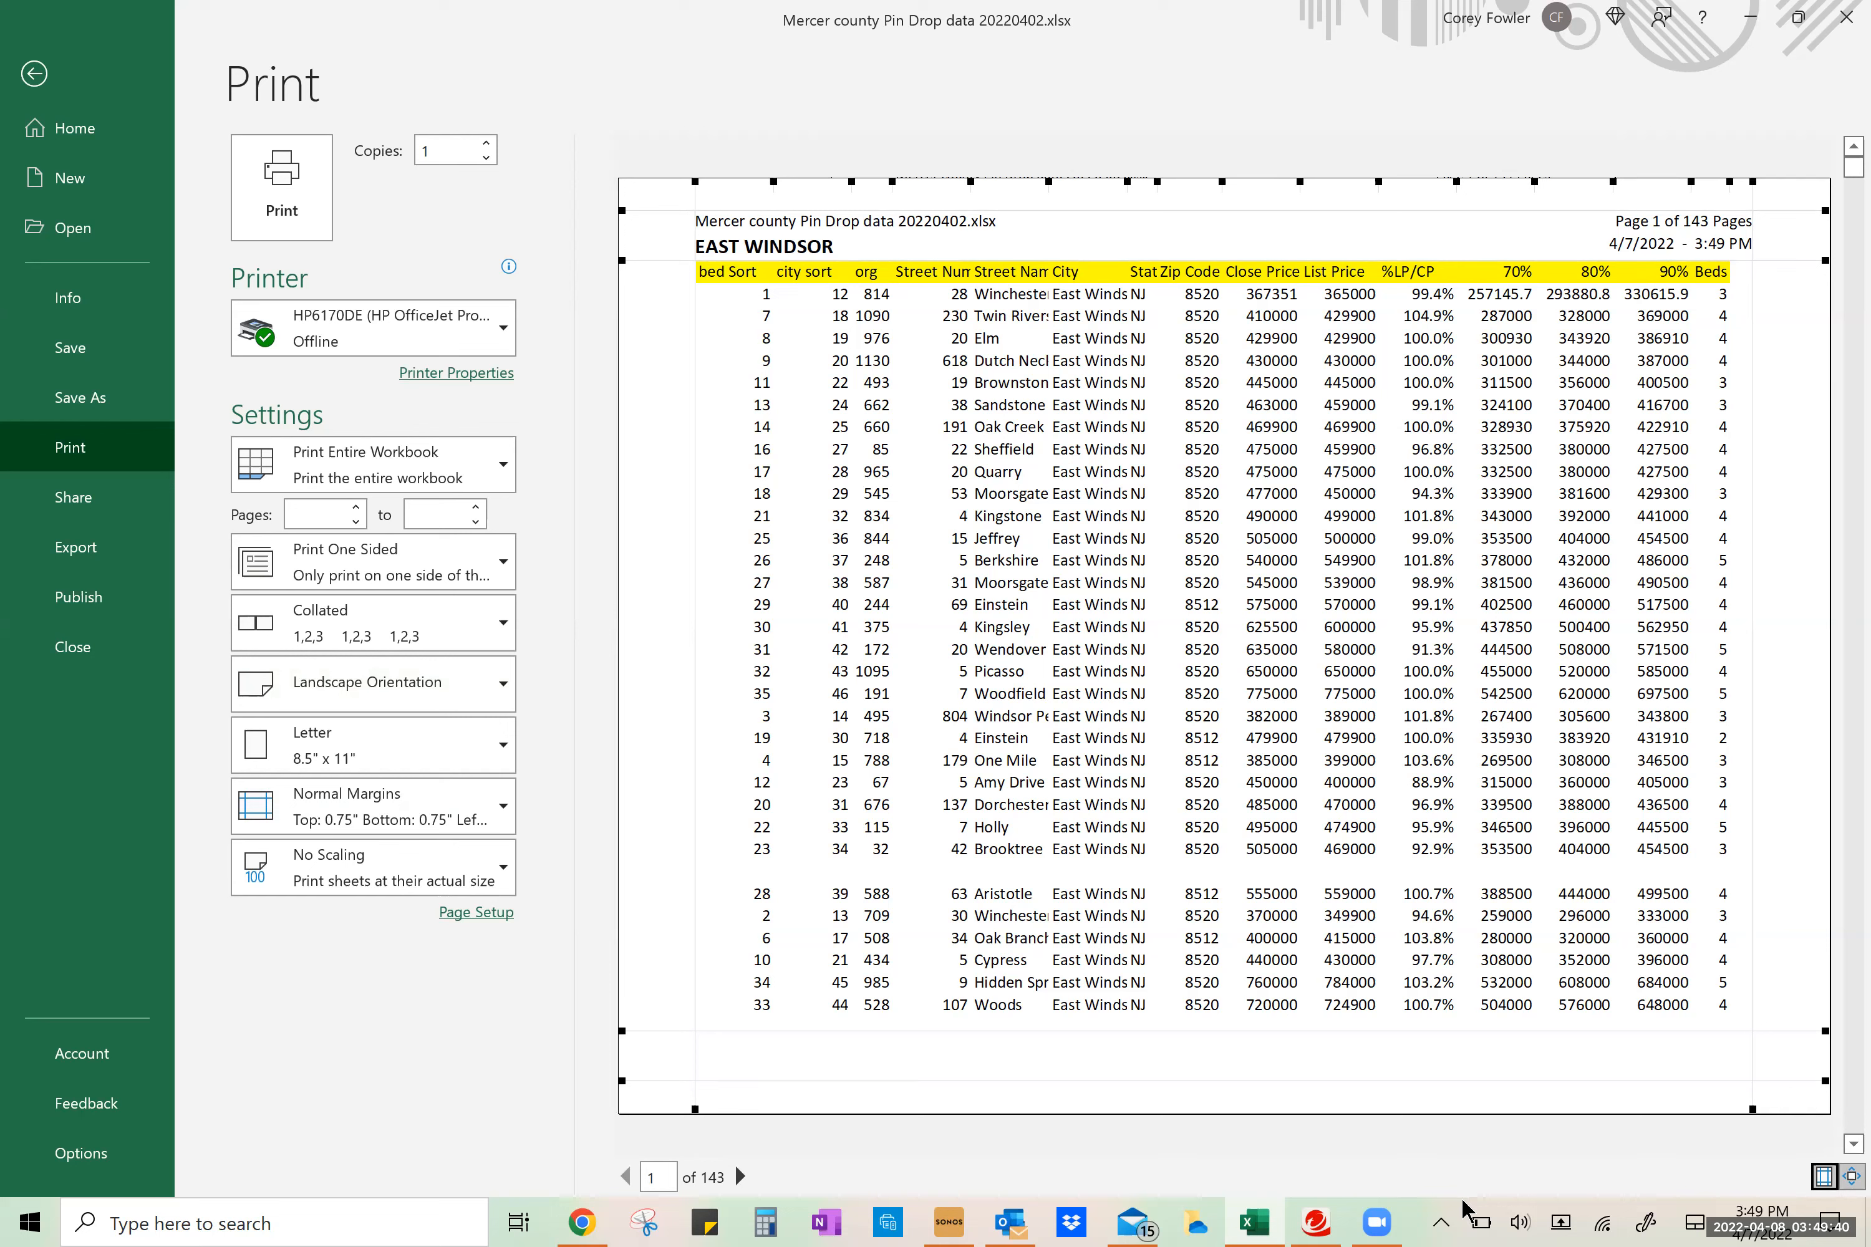
drag(693, 1109, 631, 1111)
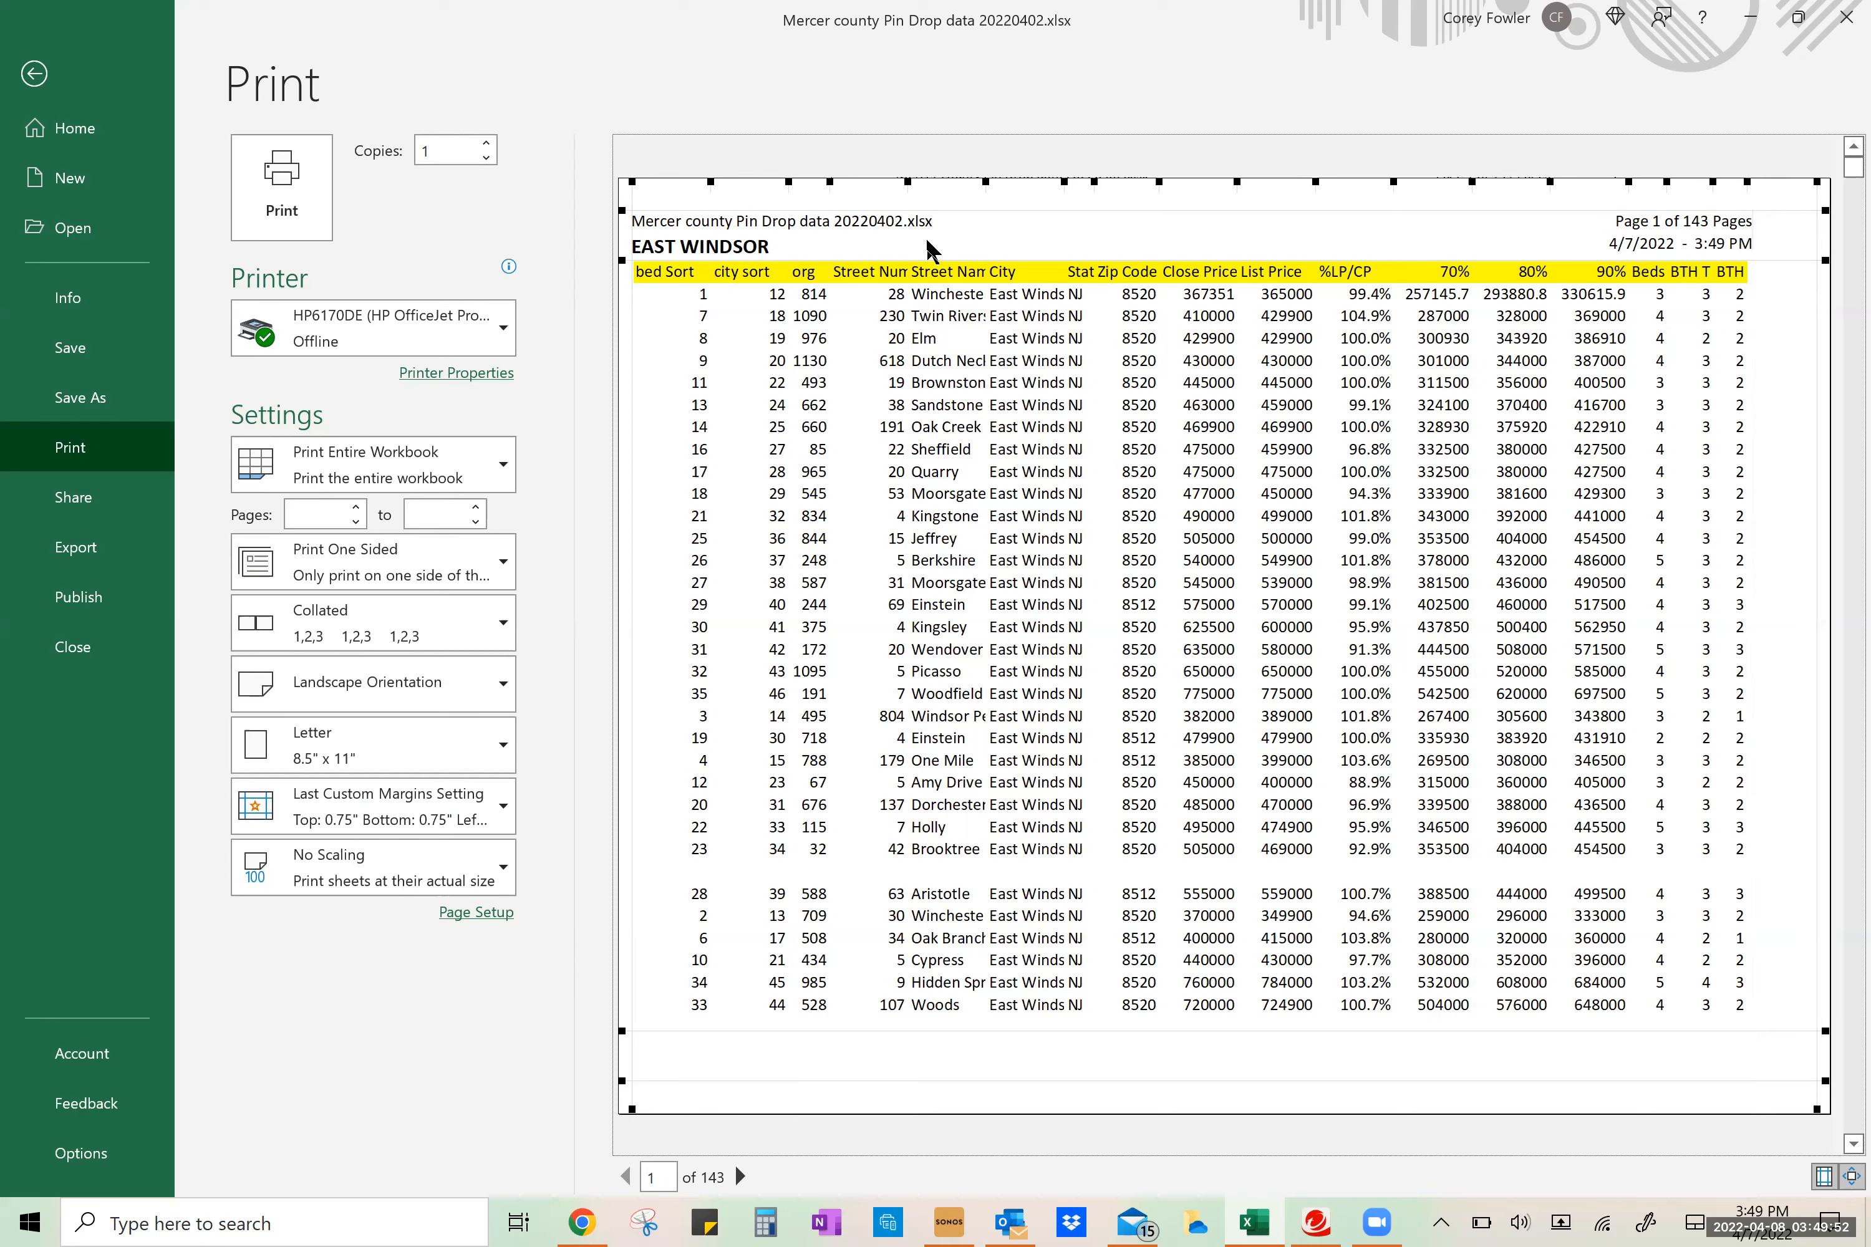
drag(964, 208, 965, 186)
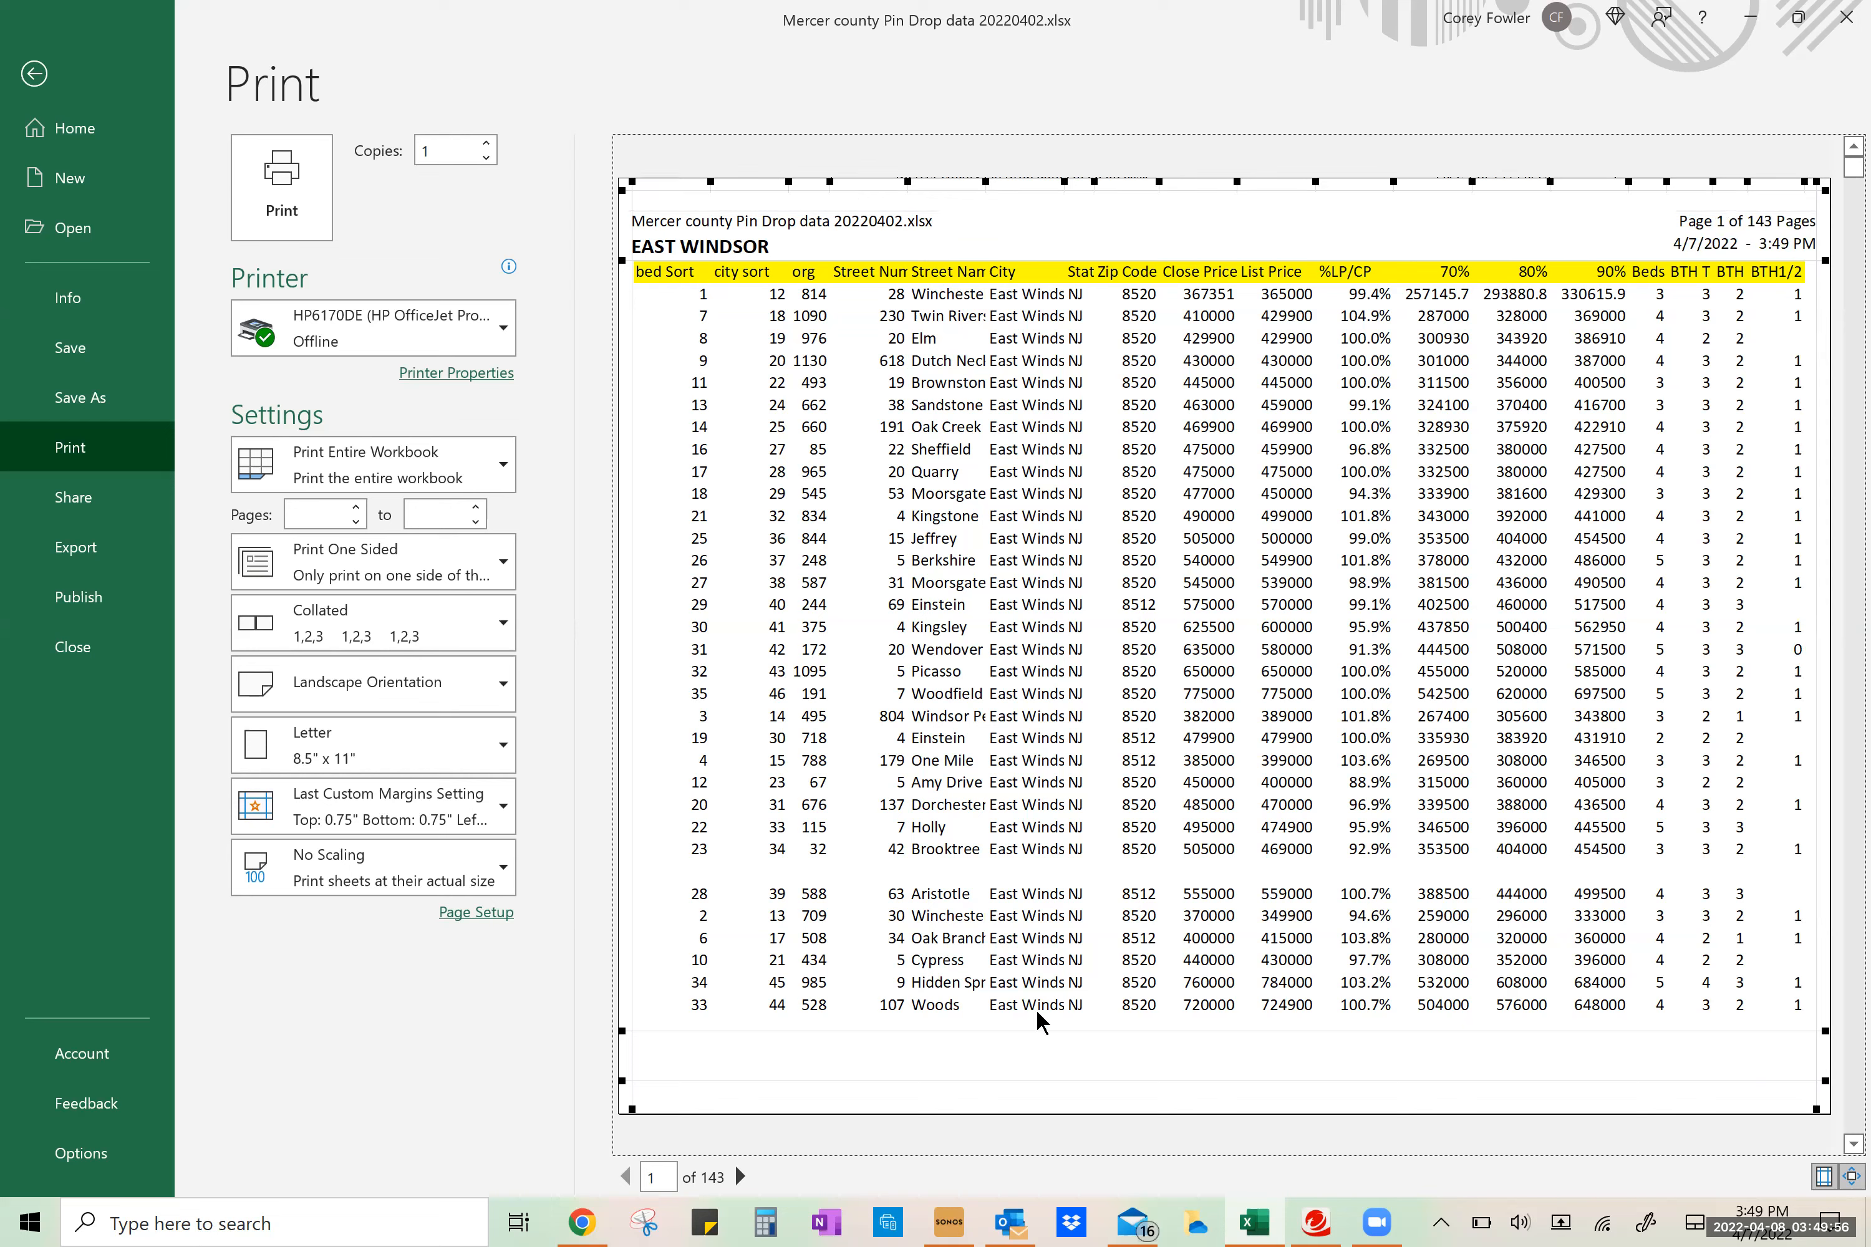
drag(1041, 1031, 1041, 1081)
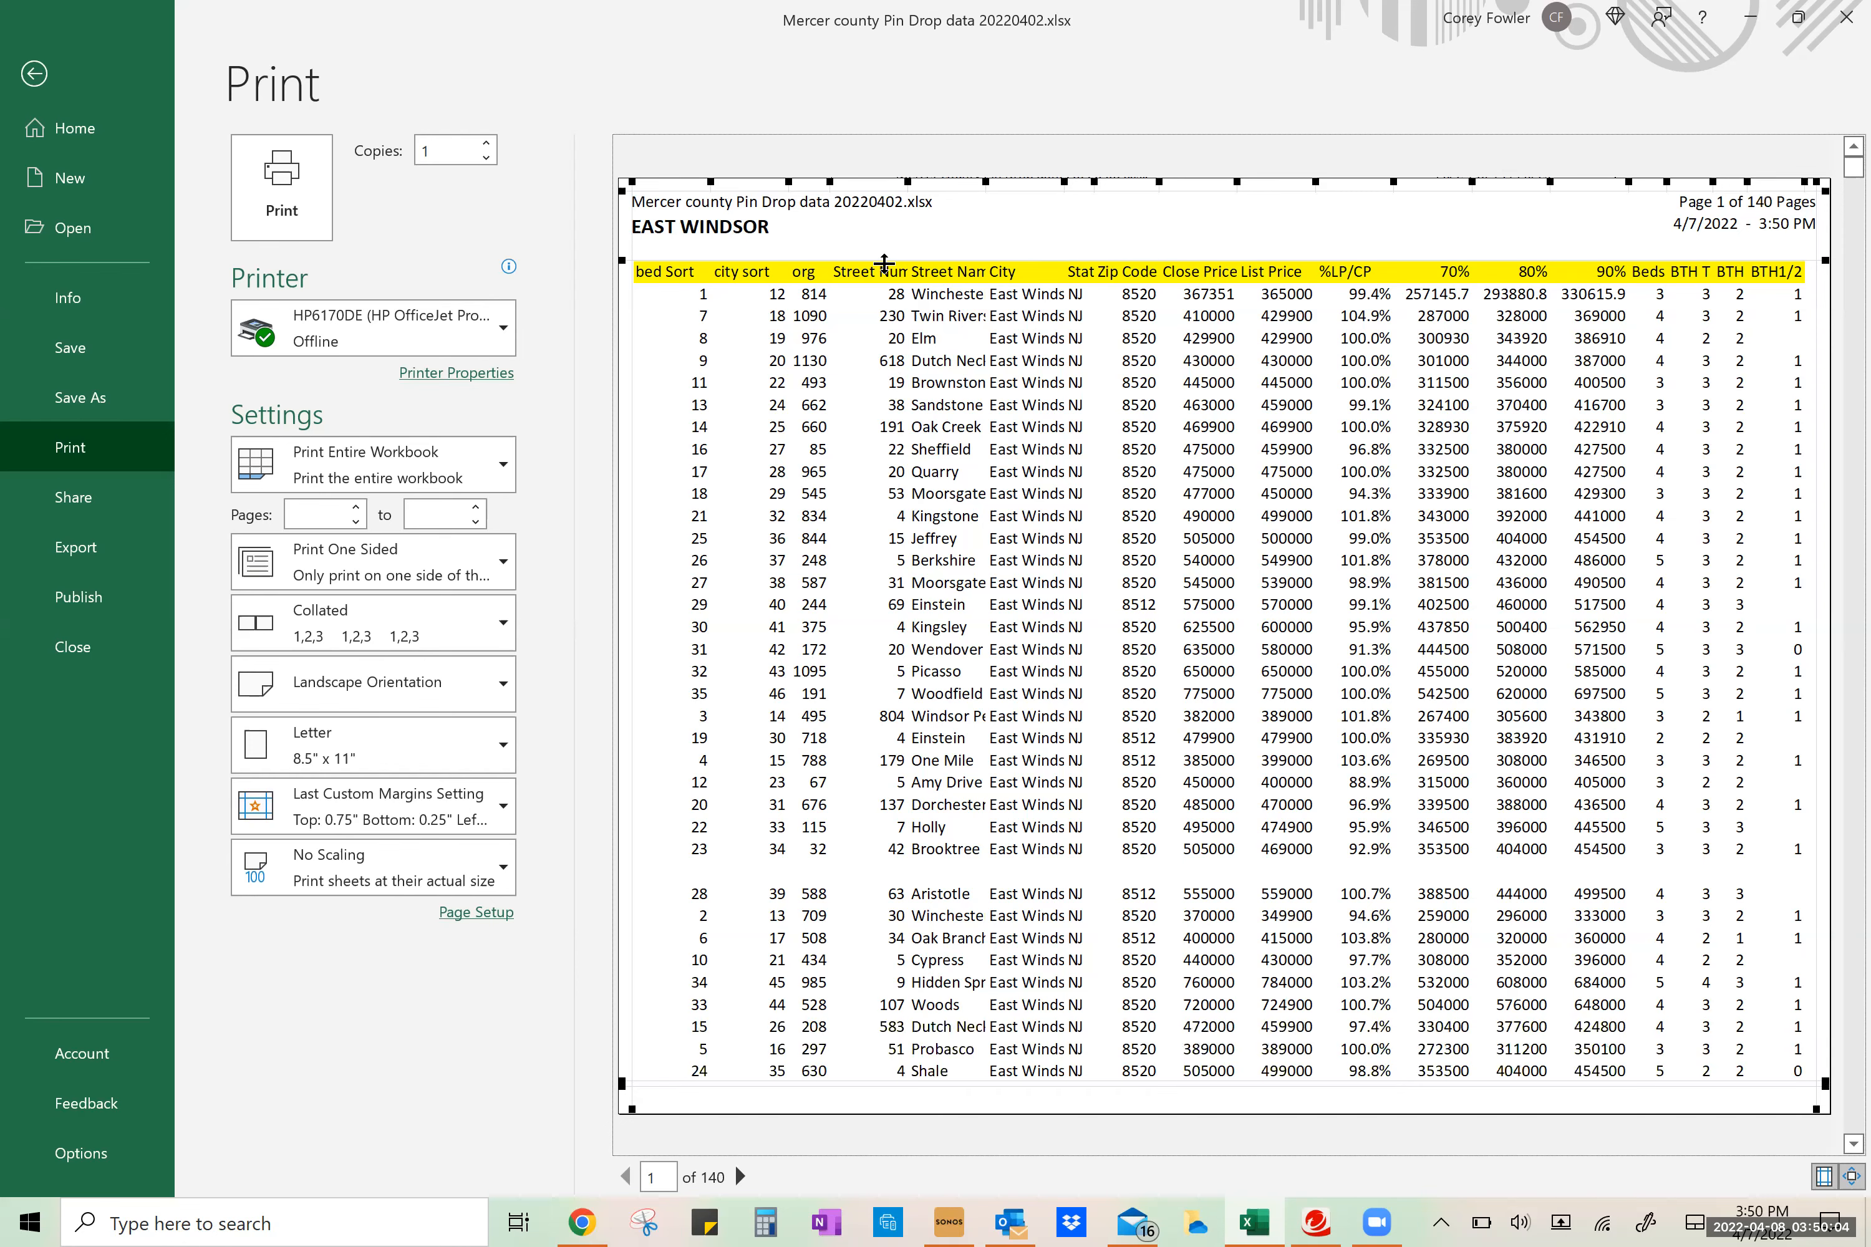
drag(884, 258, 880, 236)
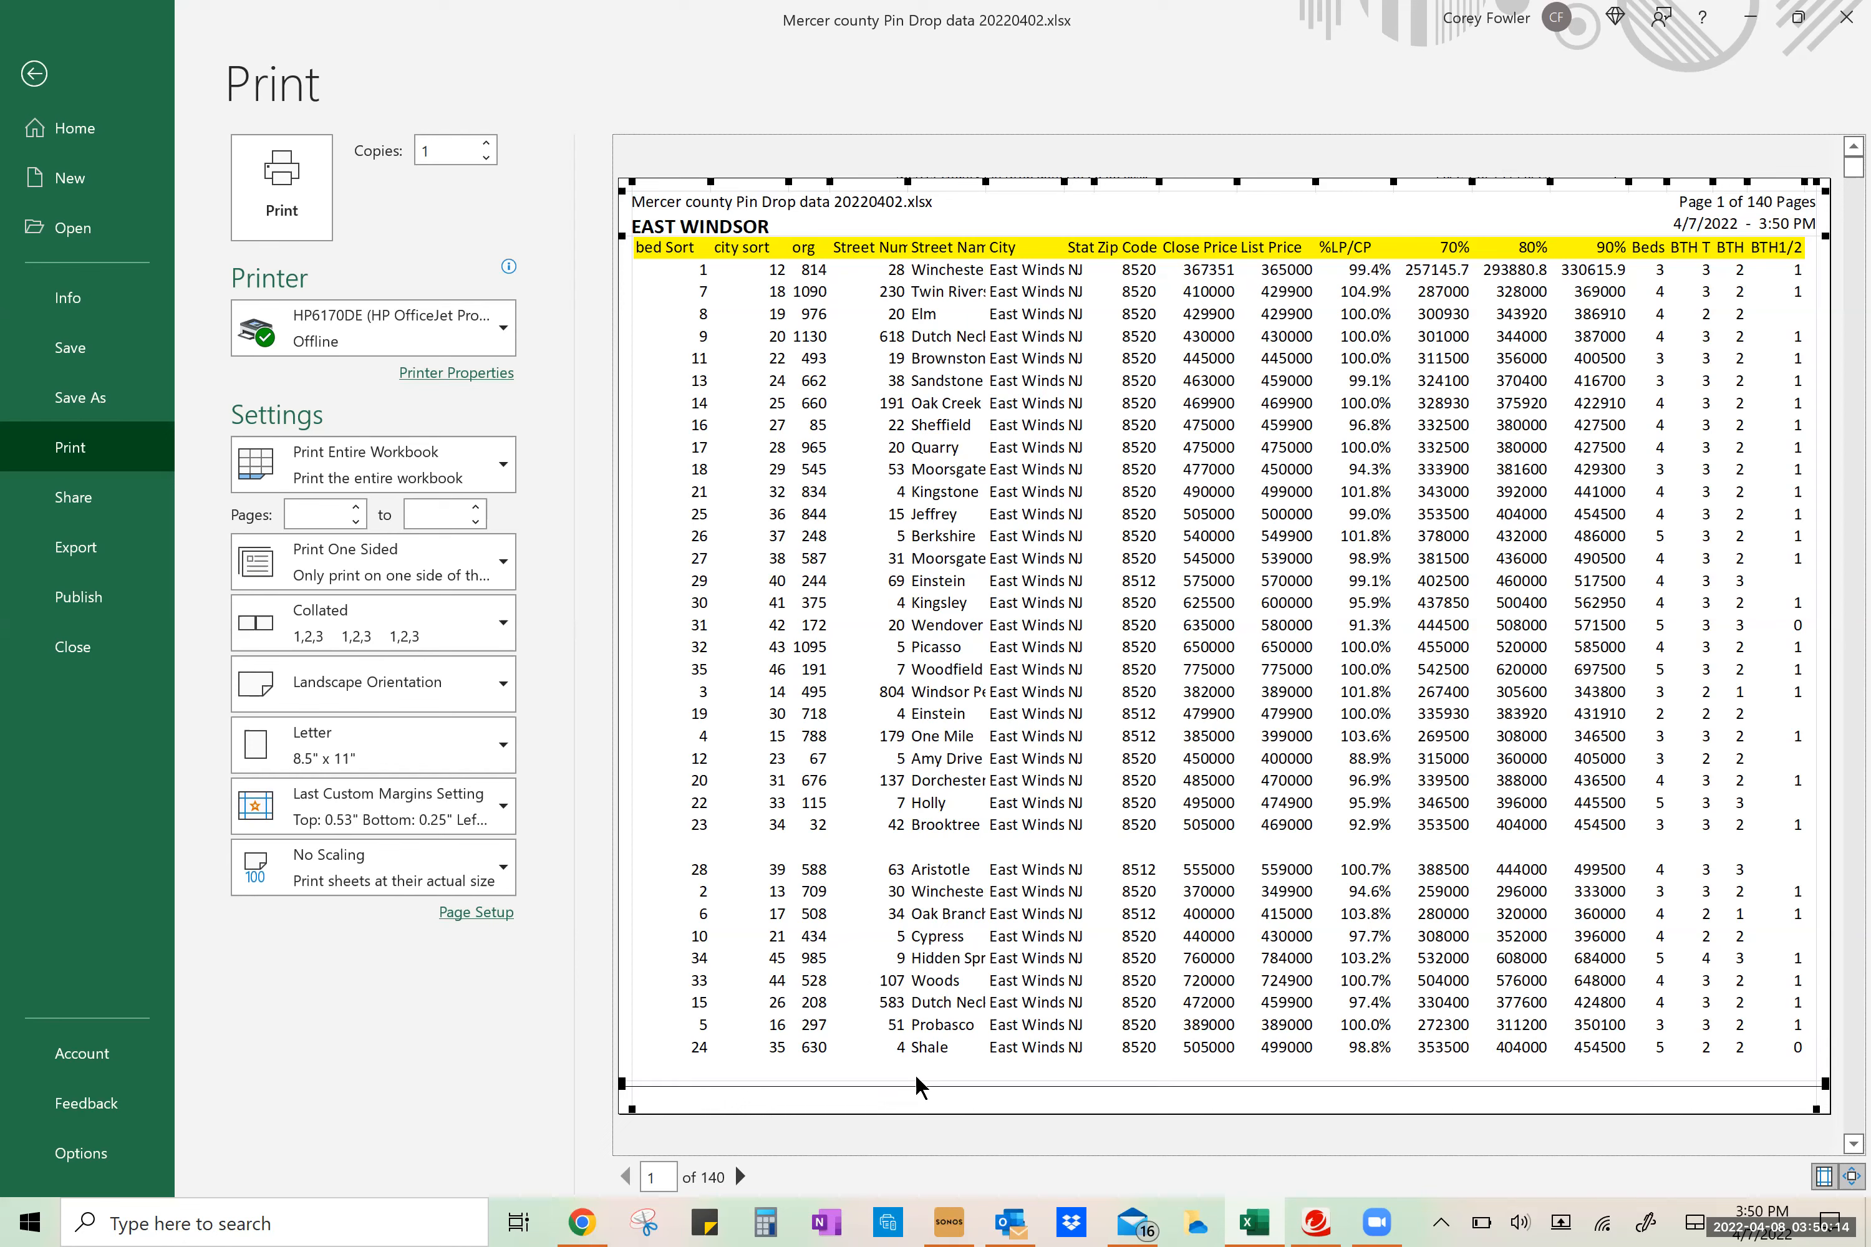
drag(915, 1075, 1211, 1080)
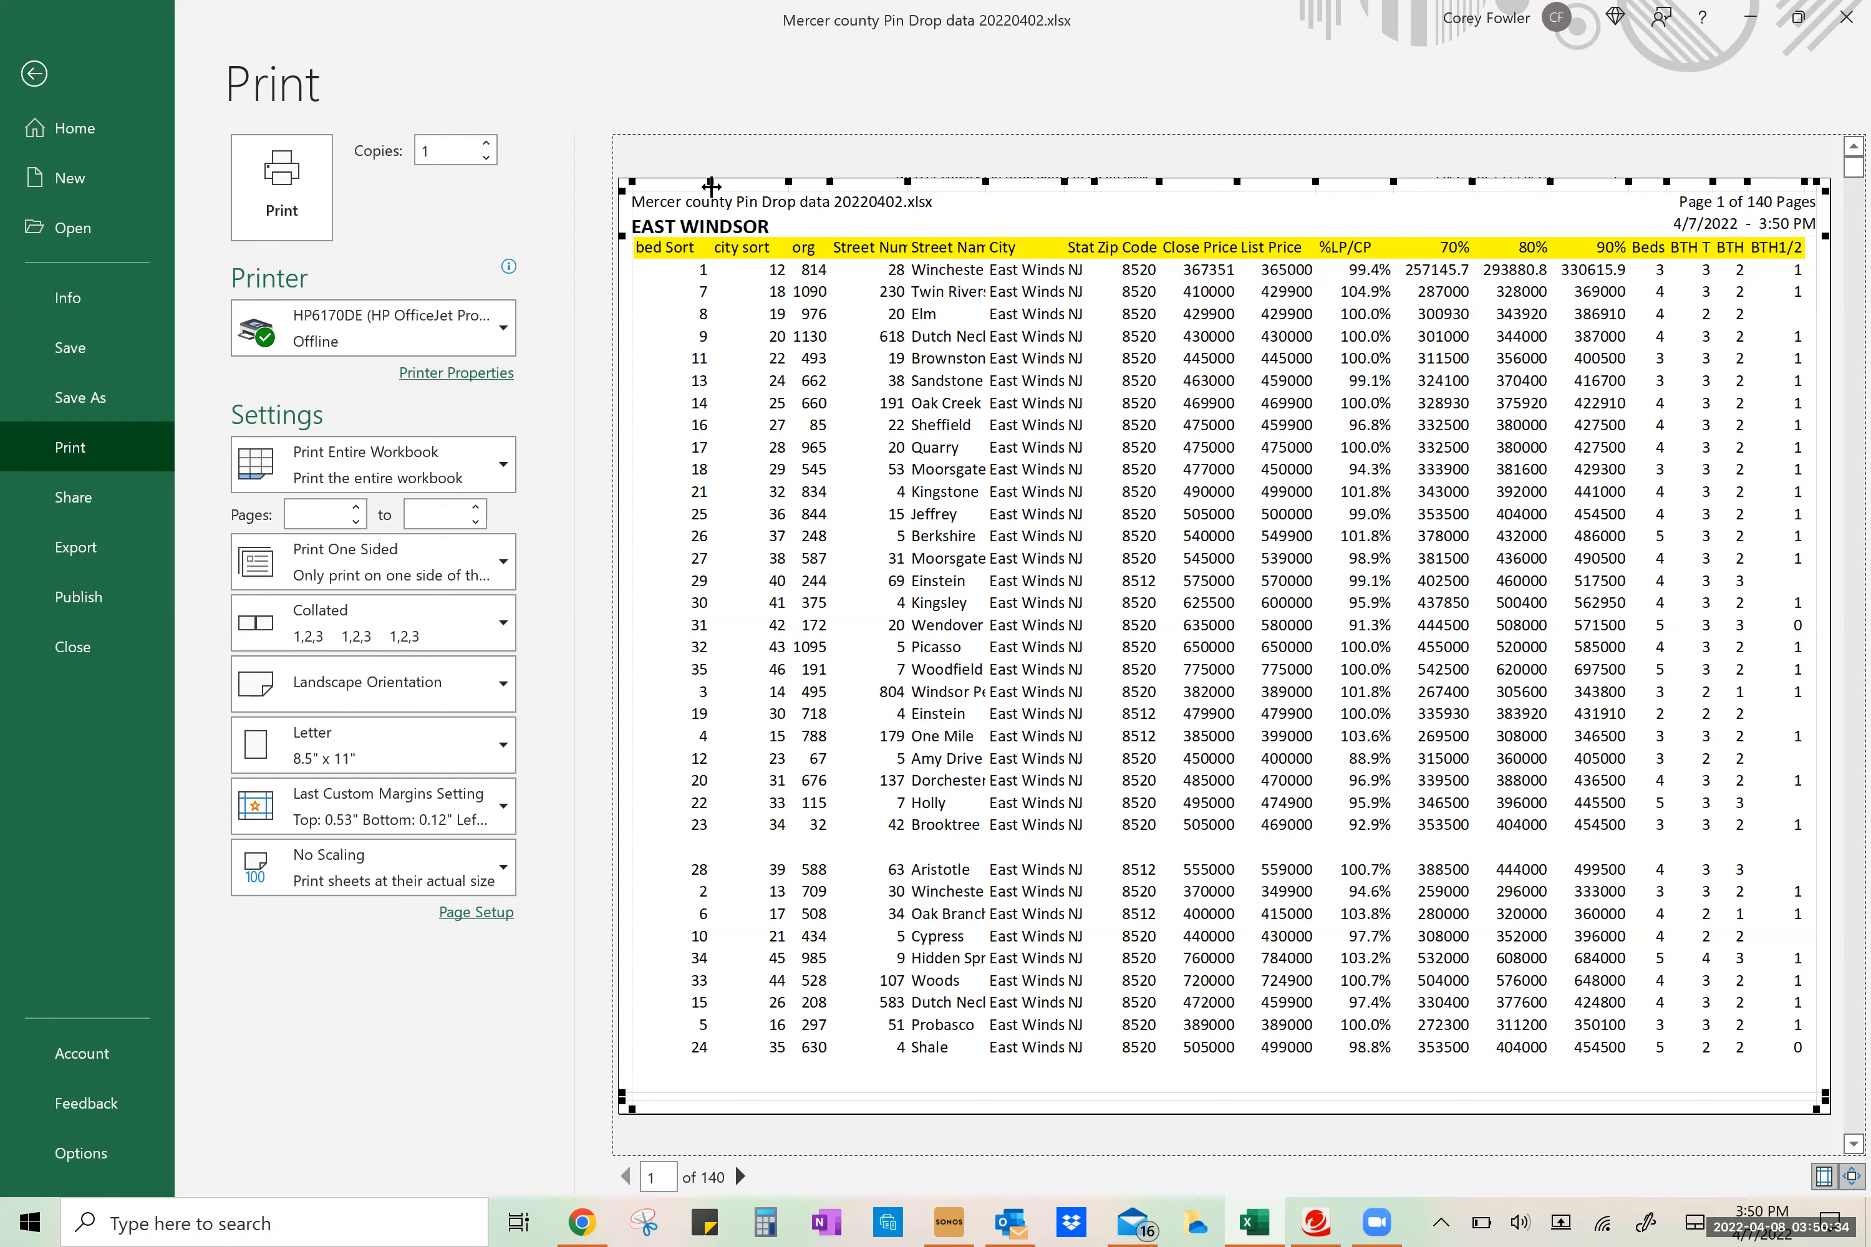
Narrow the bed Sort, city sort and Street Num columns in the print preview
drag(711, 186, 681, 189)
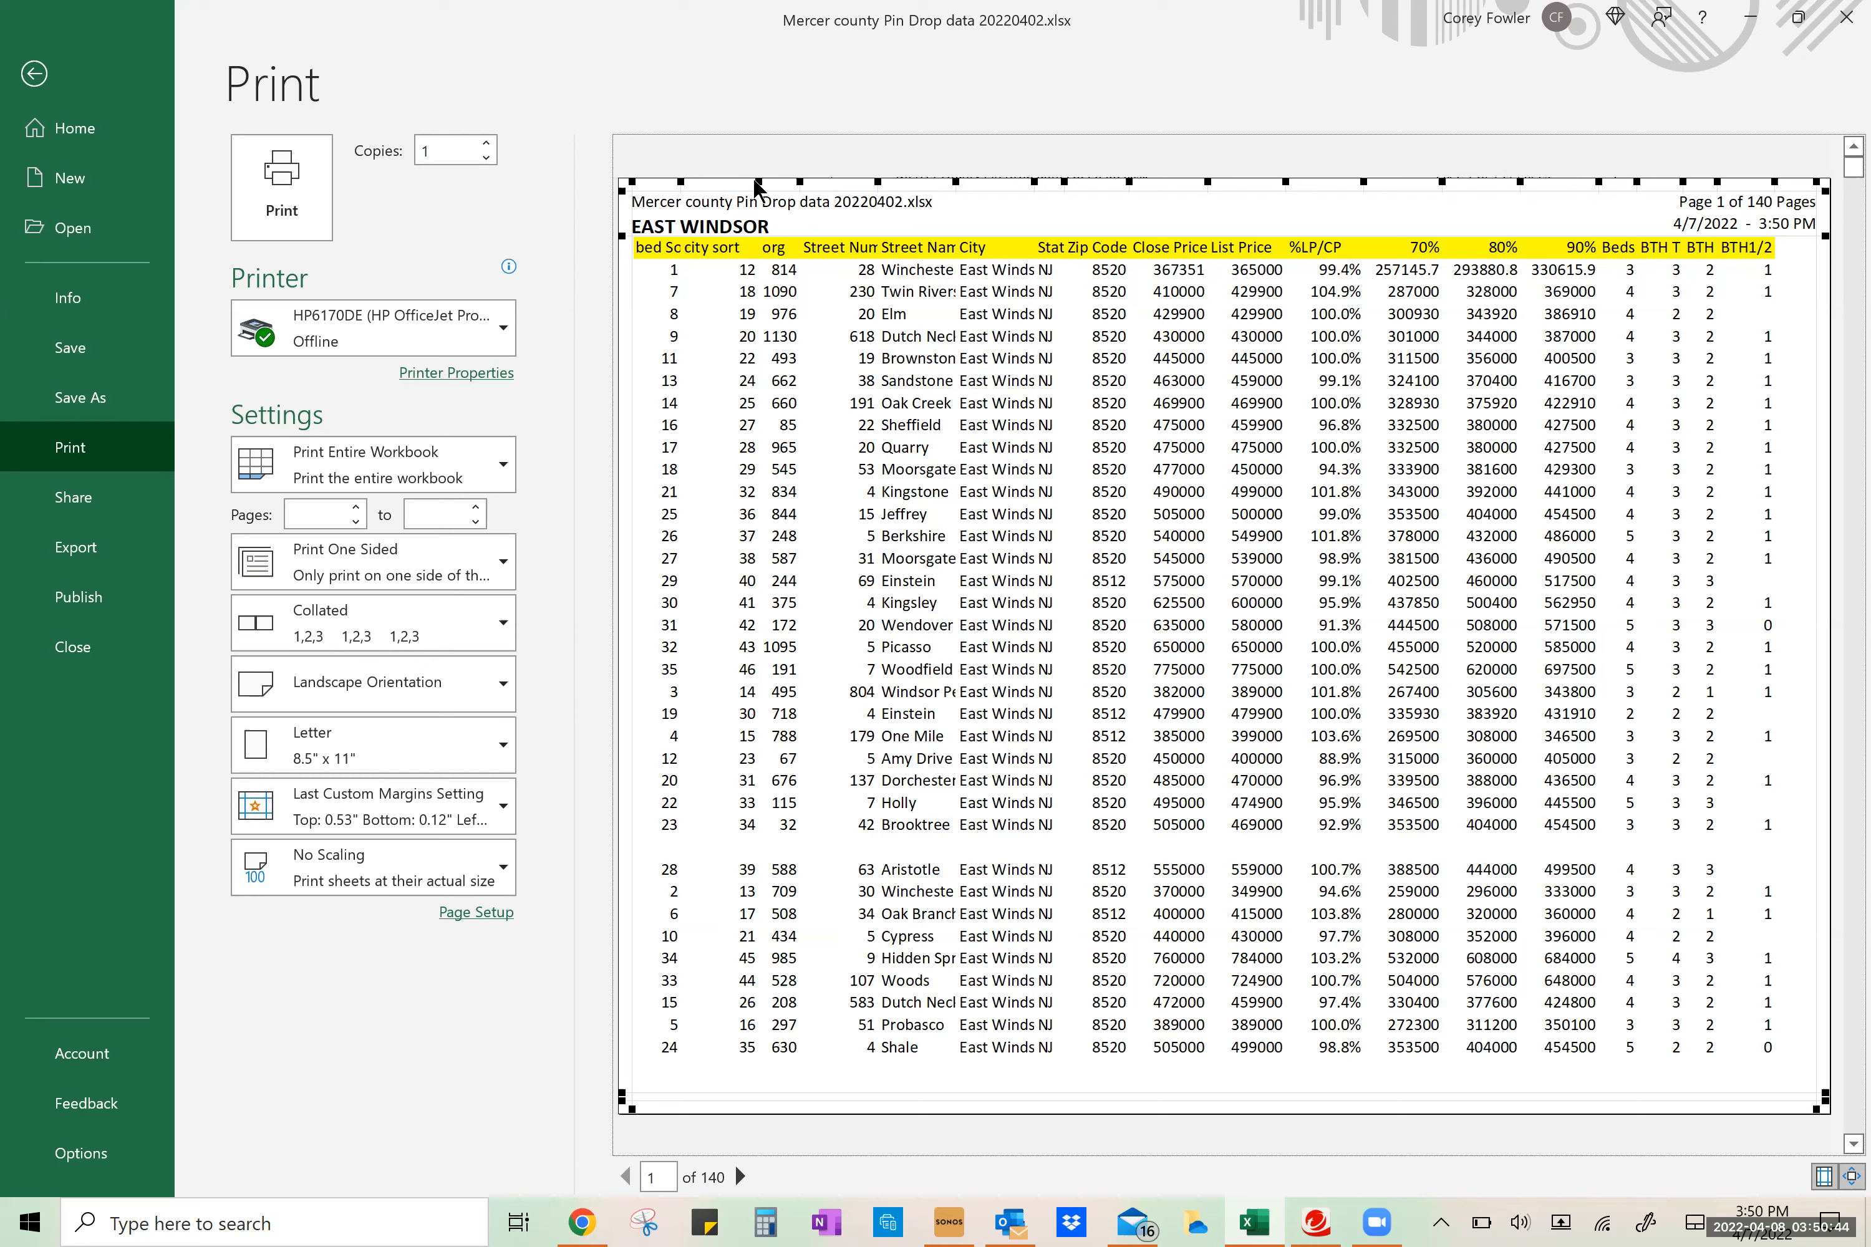
drag(751, 180, 717, 180)
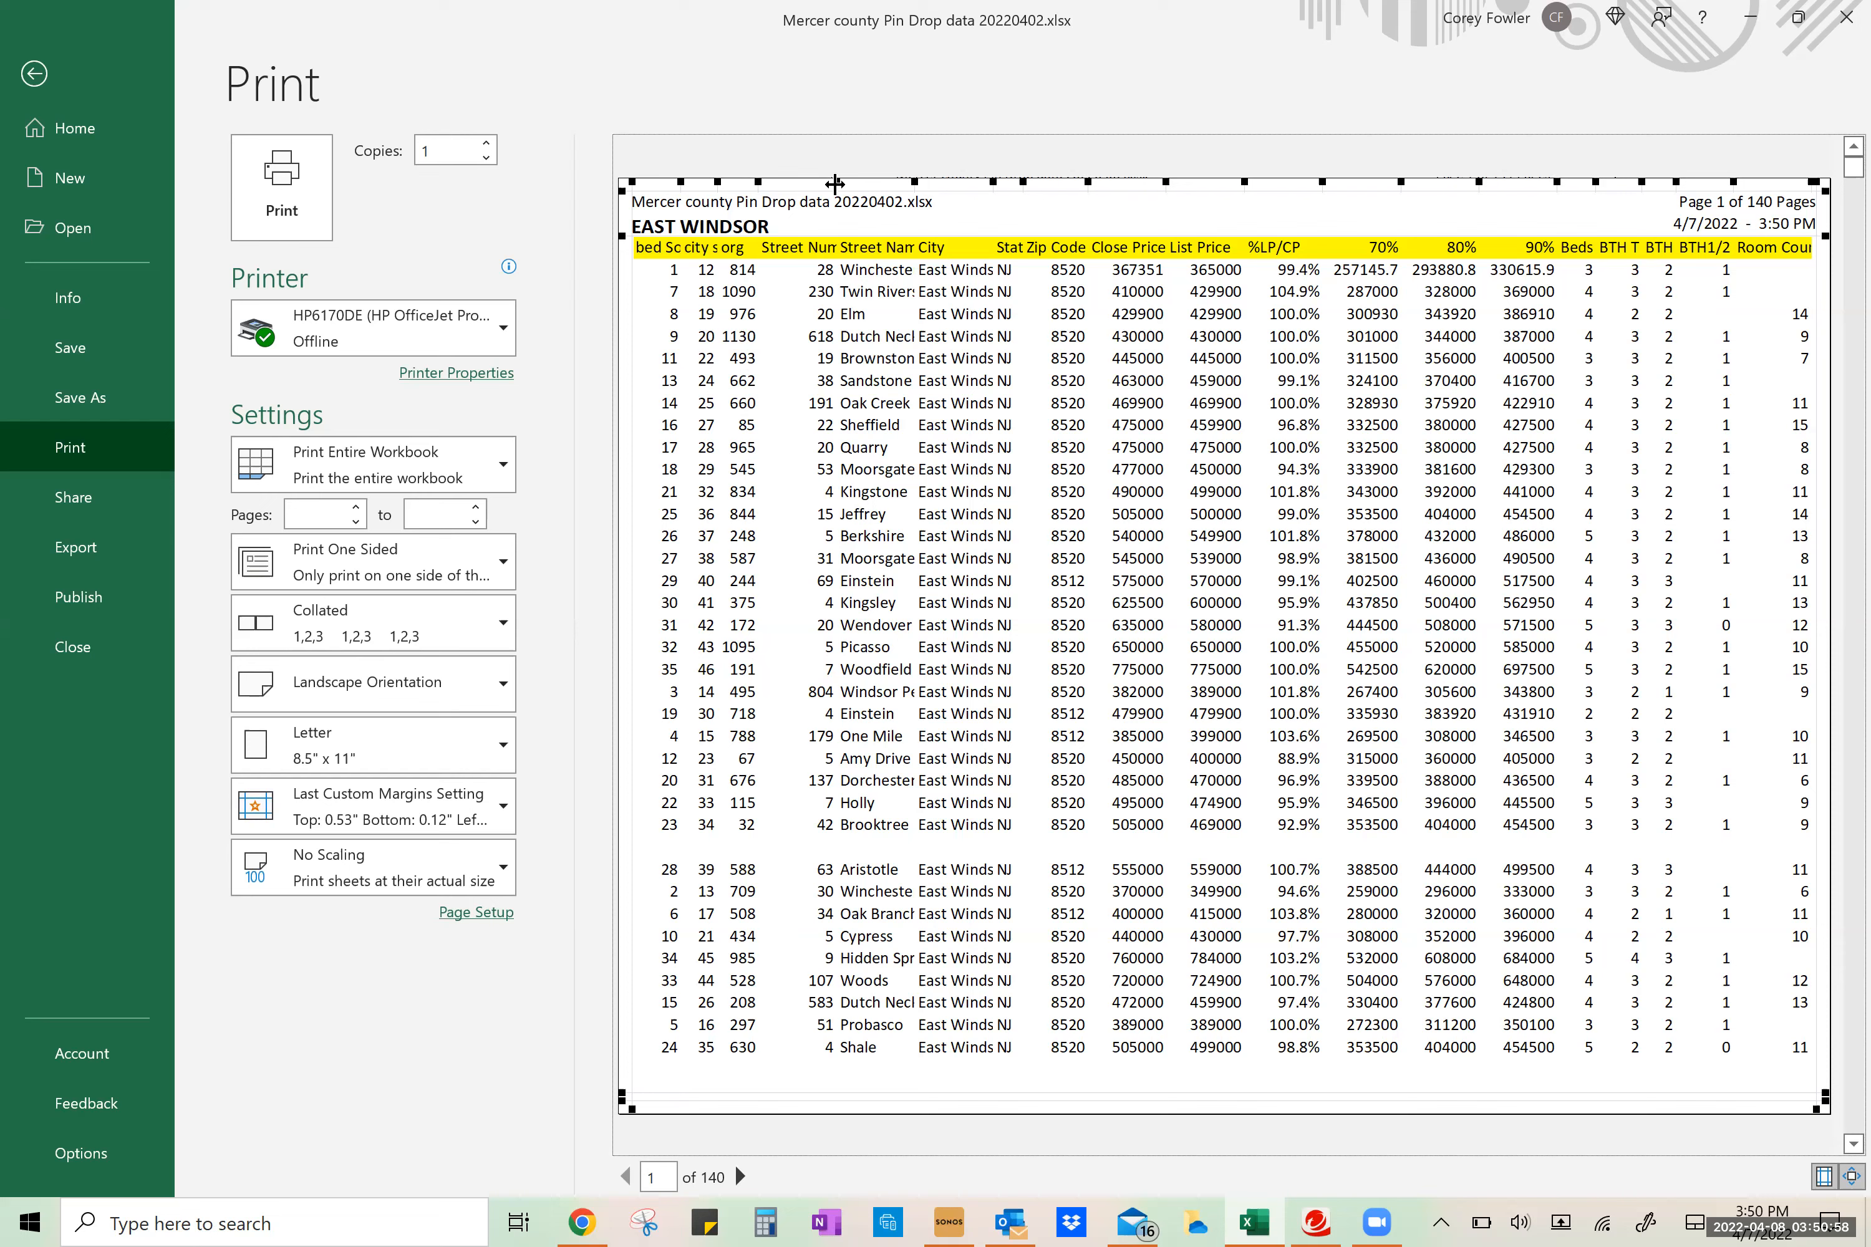
drag(835, 183, 816, 185)
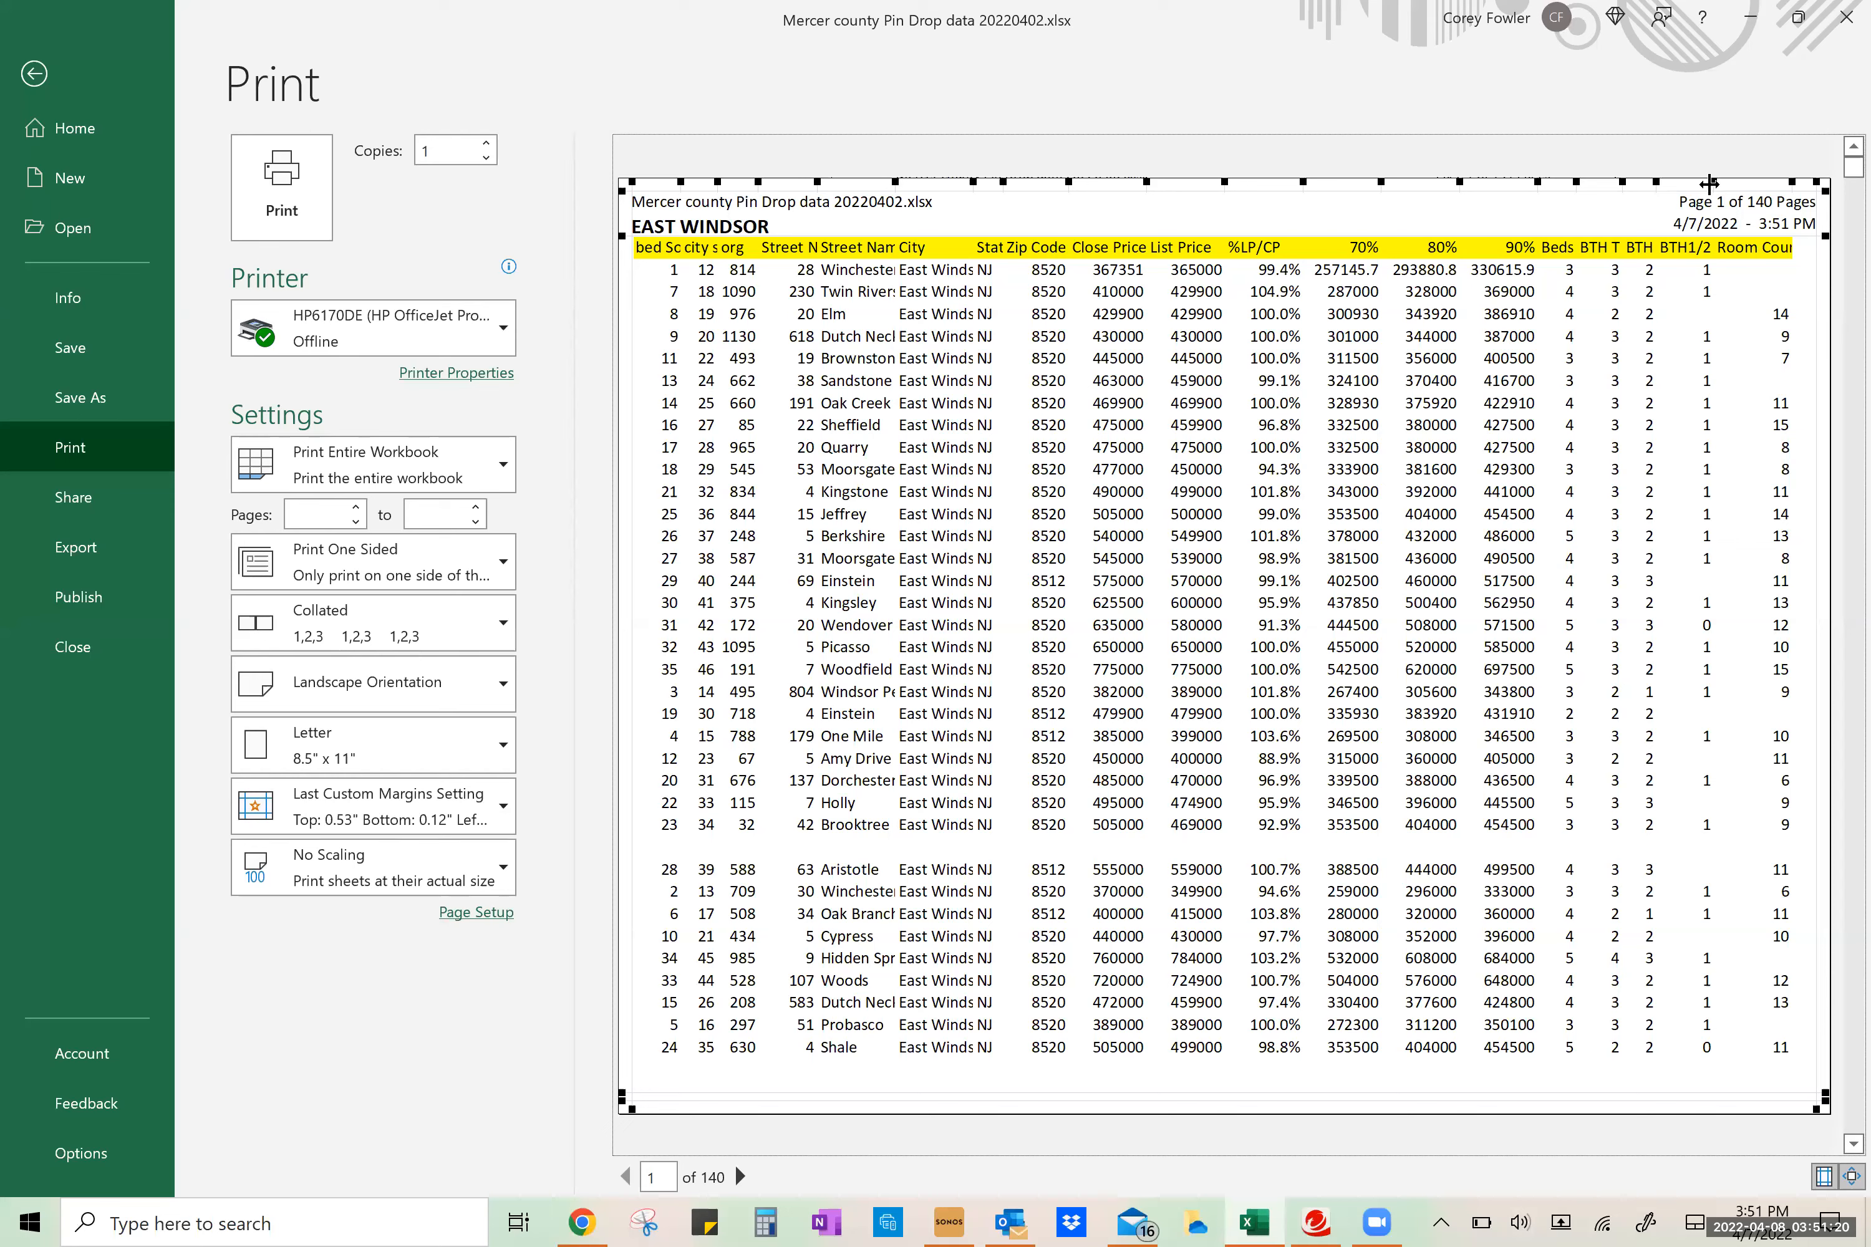
Narrow the Beds, three bath and Room Count columns in the print preview so more columns fit the page
drag(1711, 184, 1695, 184)
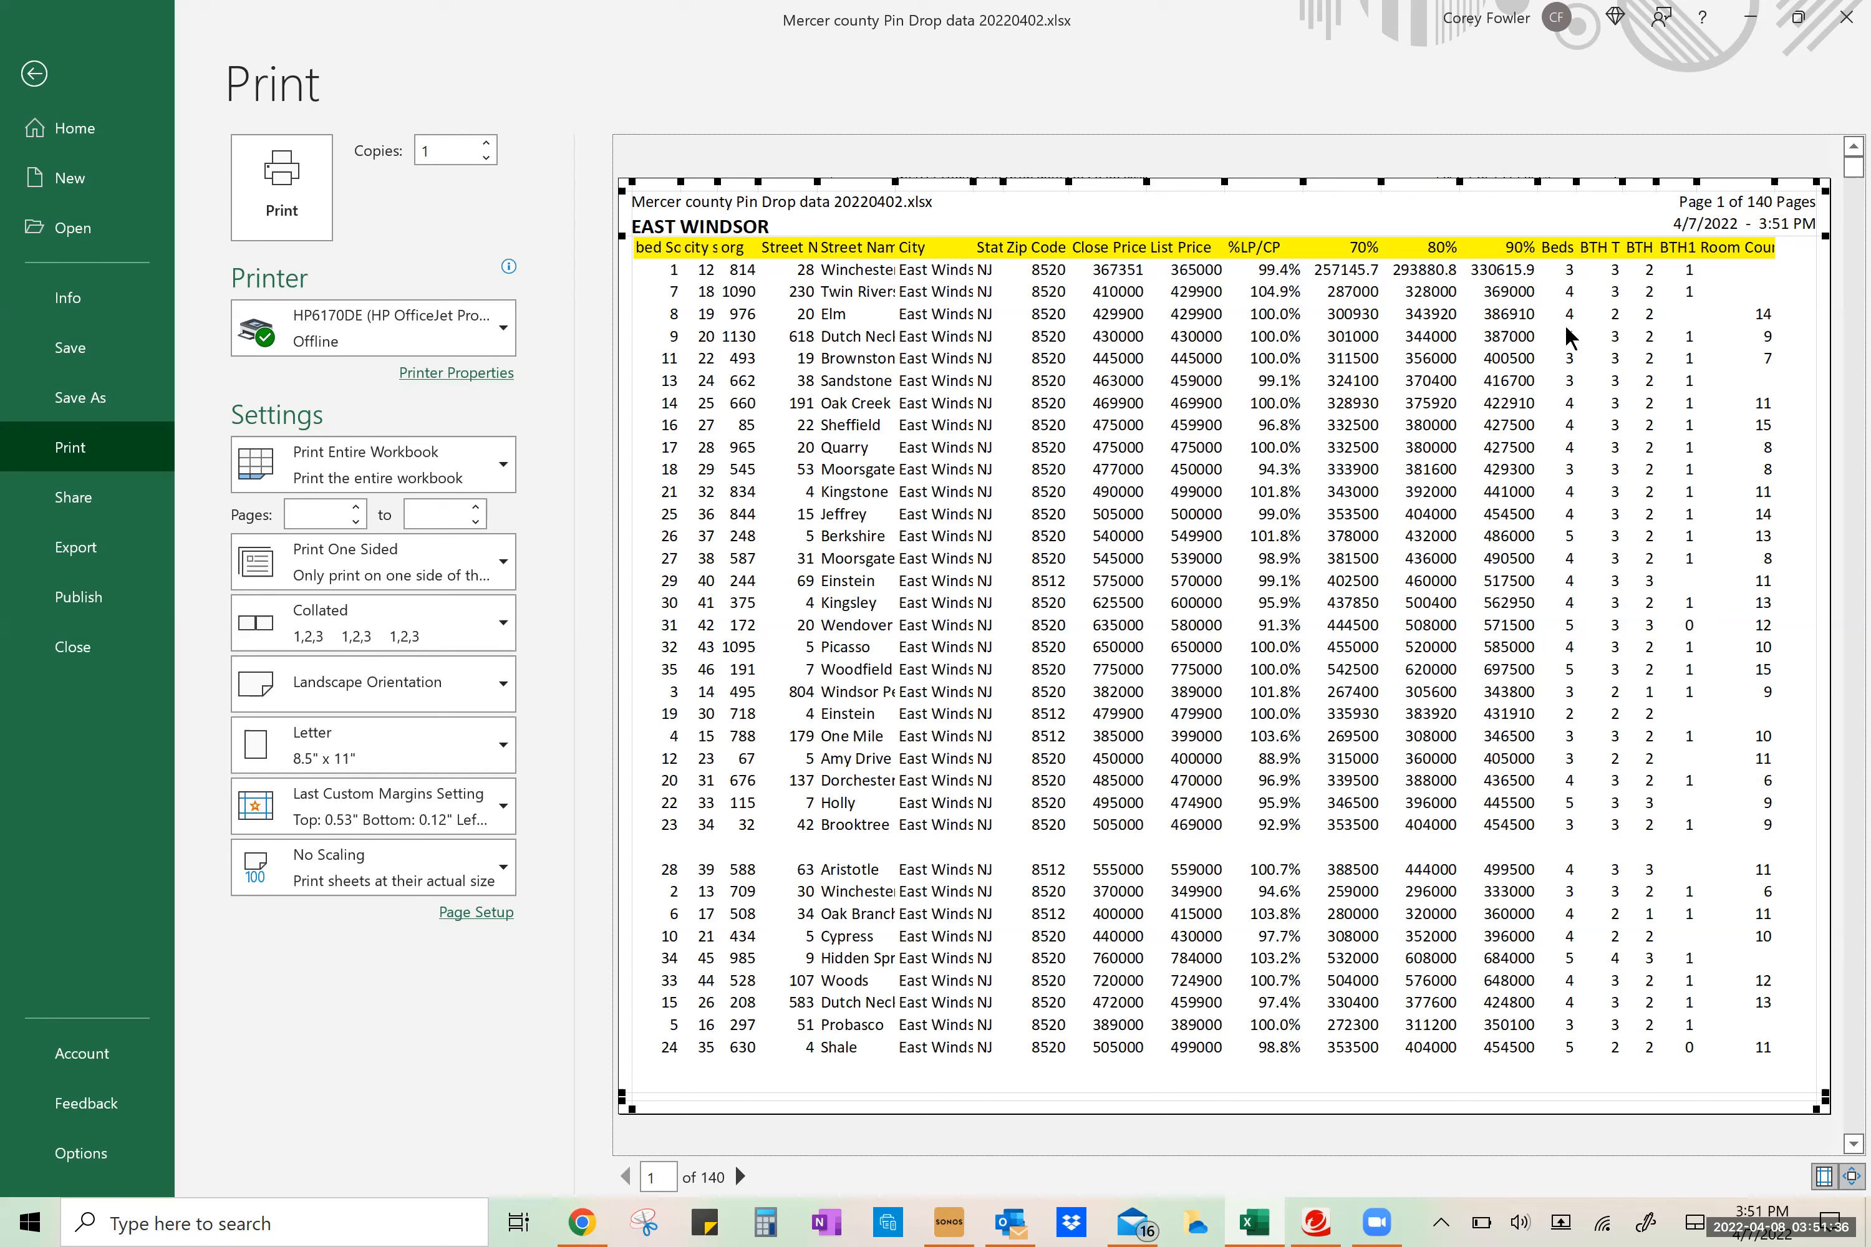
drag(1576, 186, 1574, 211)
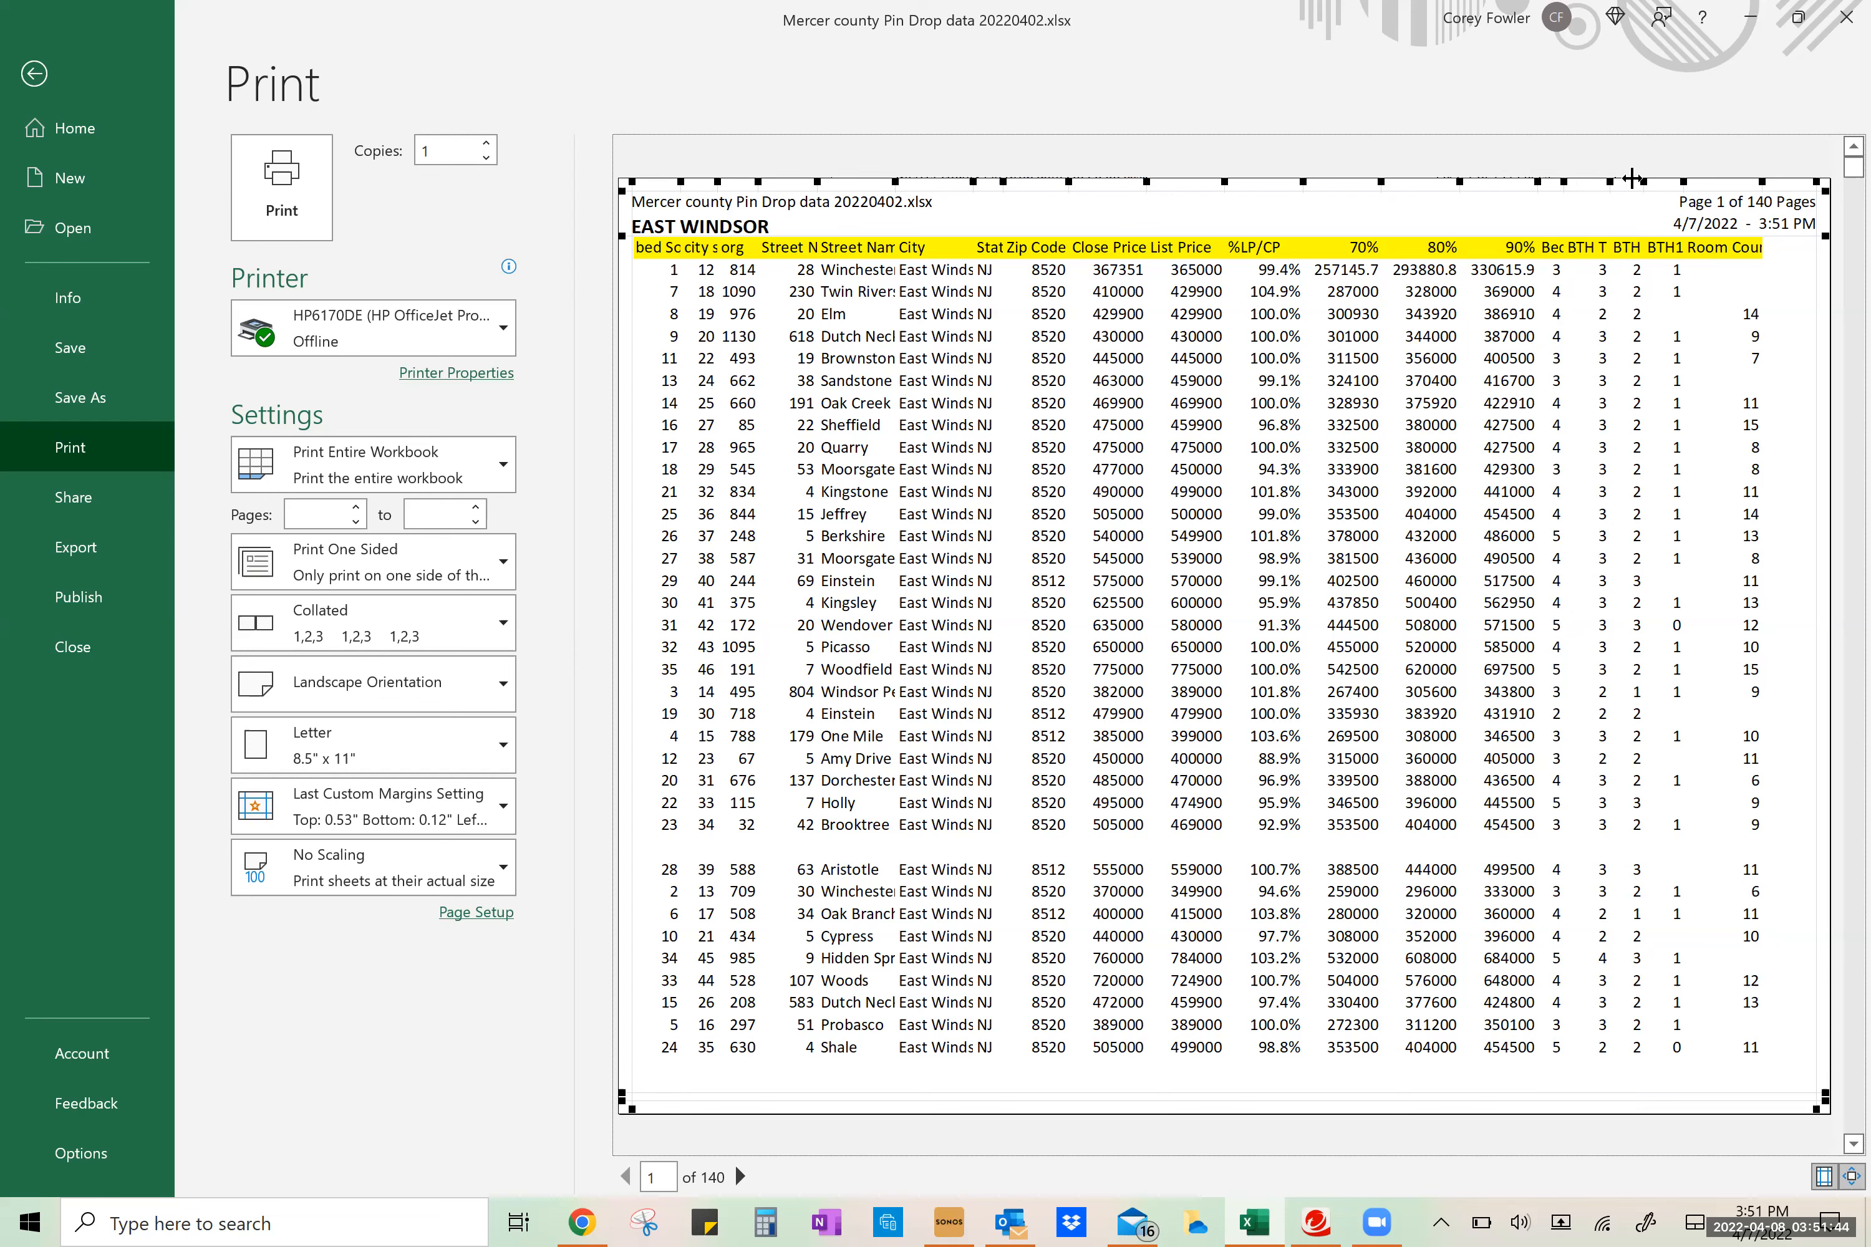
drag(1606, 183, 1595, 183)
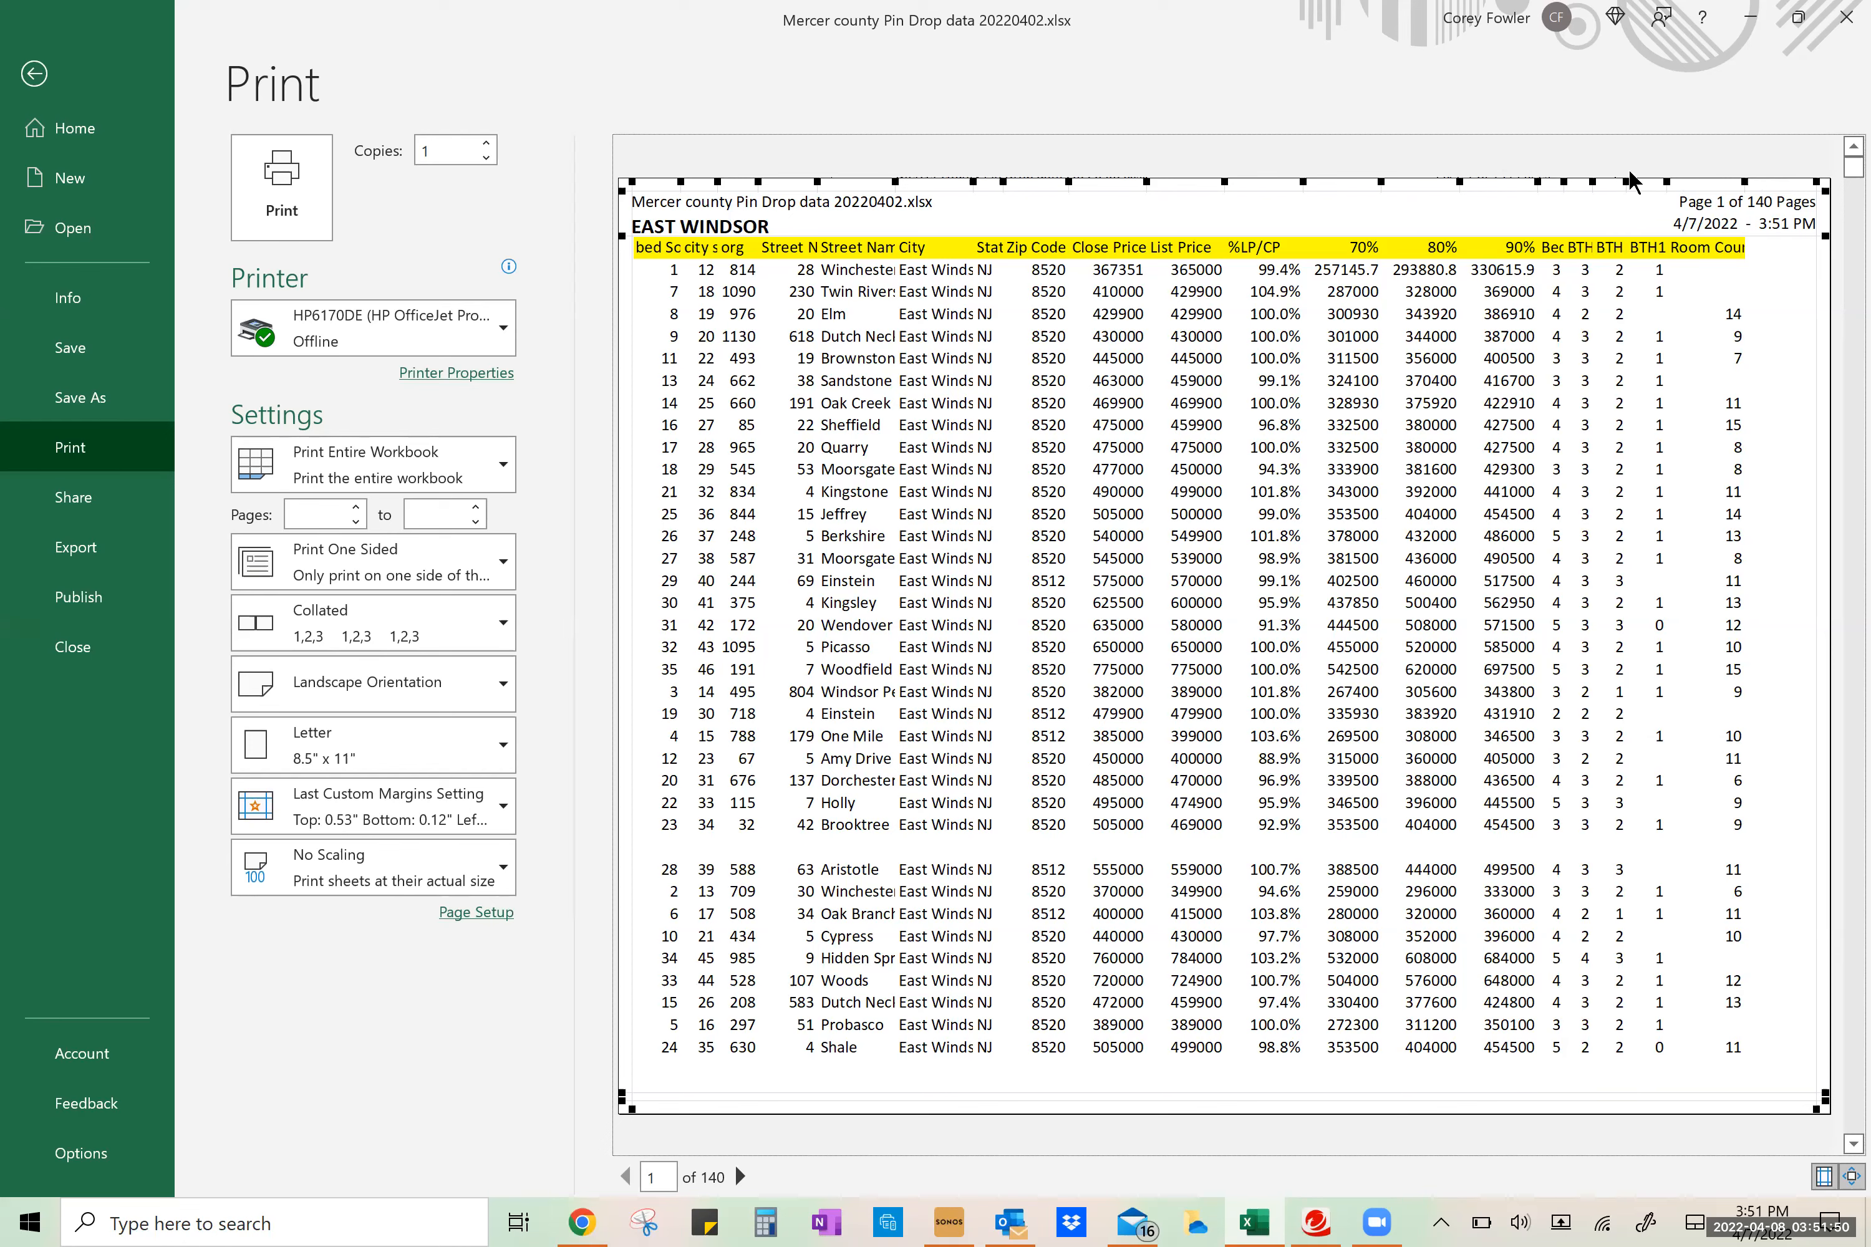
drag(1625, 182, 1607, 182)
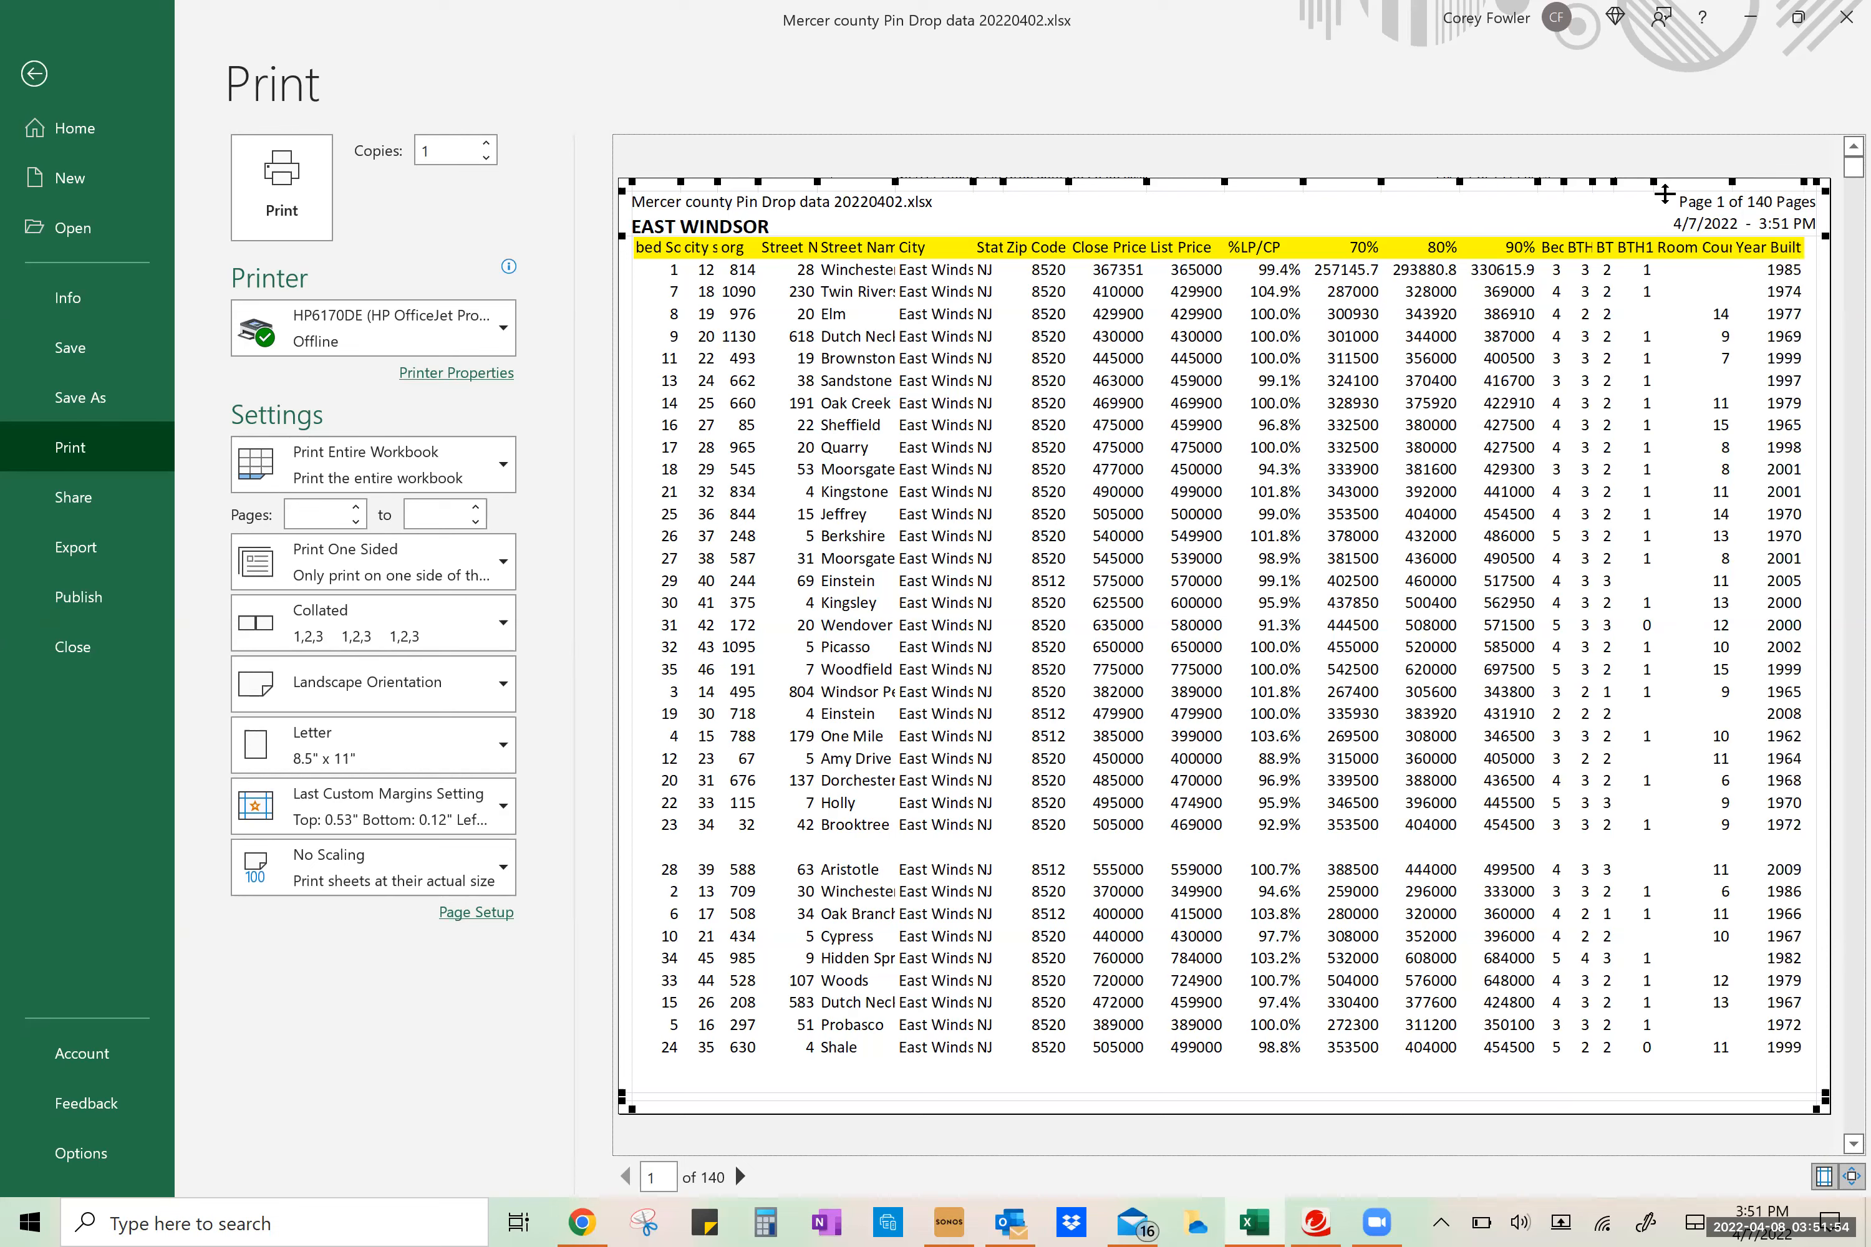
drag(1733, 184, 1683, 188)
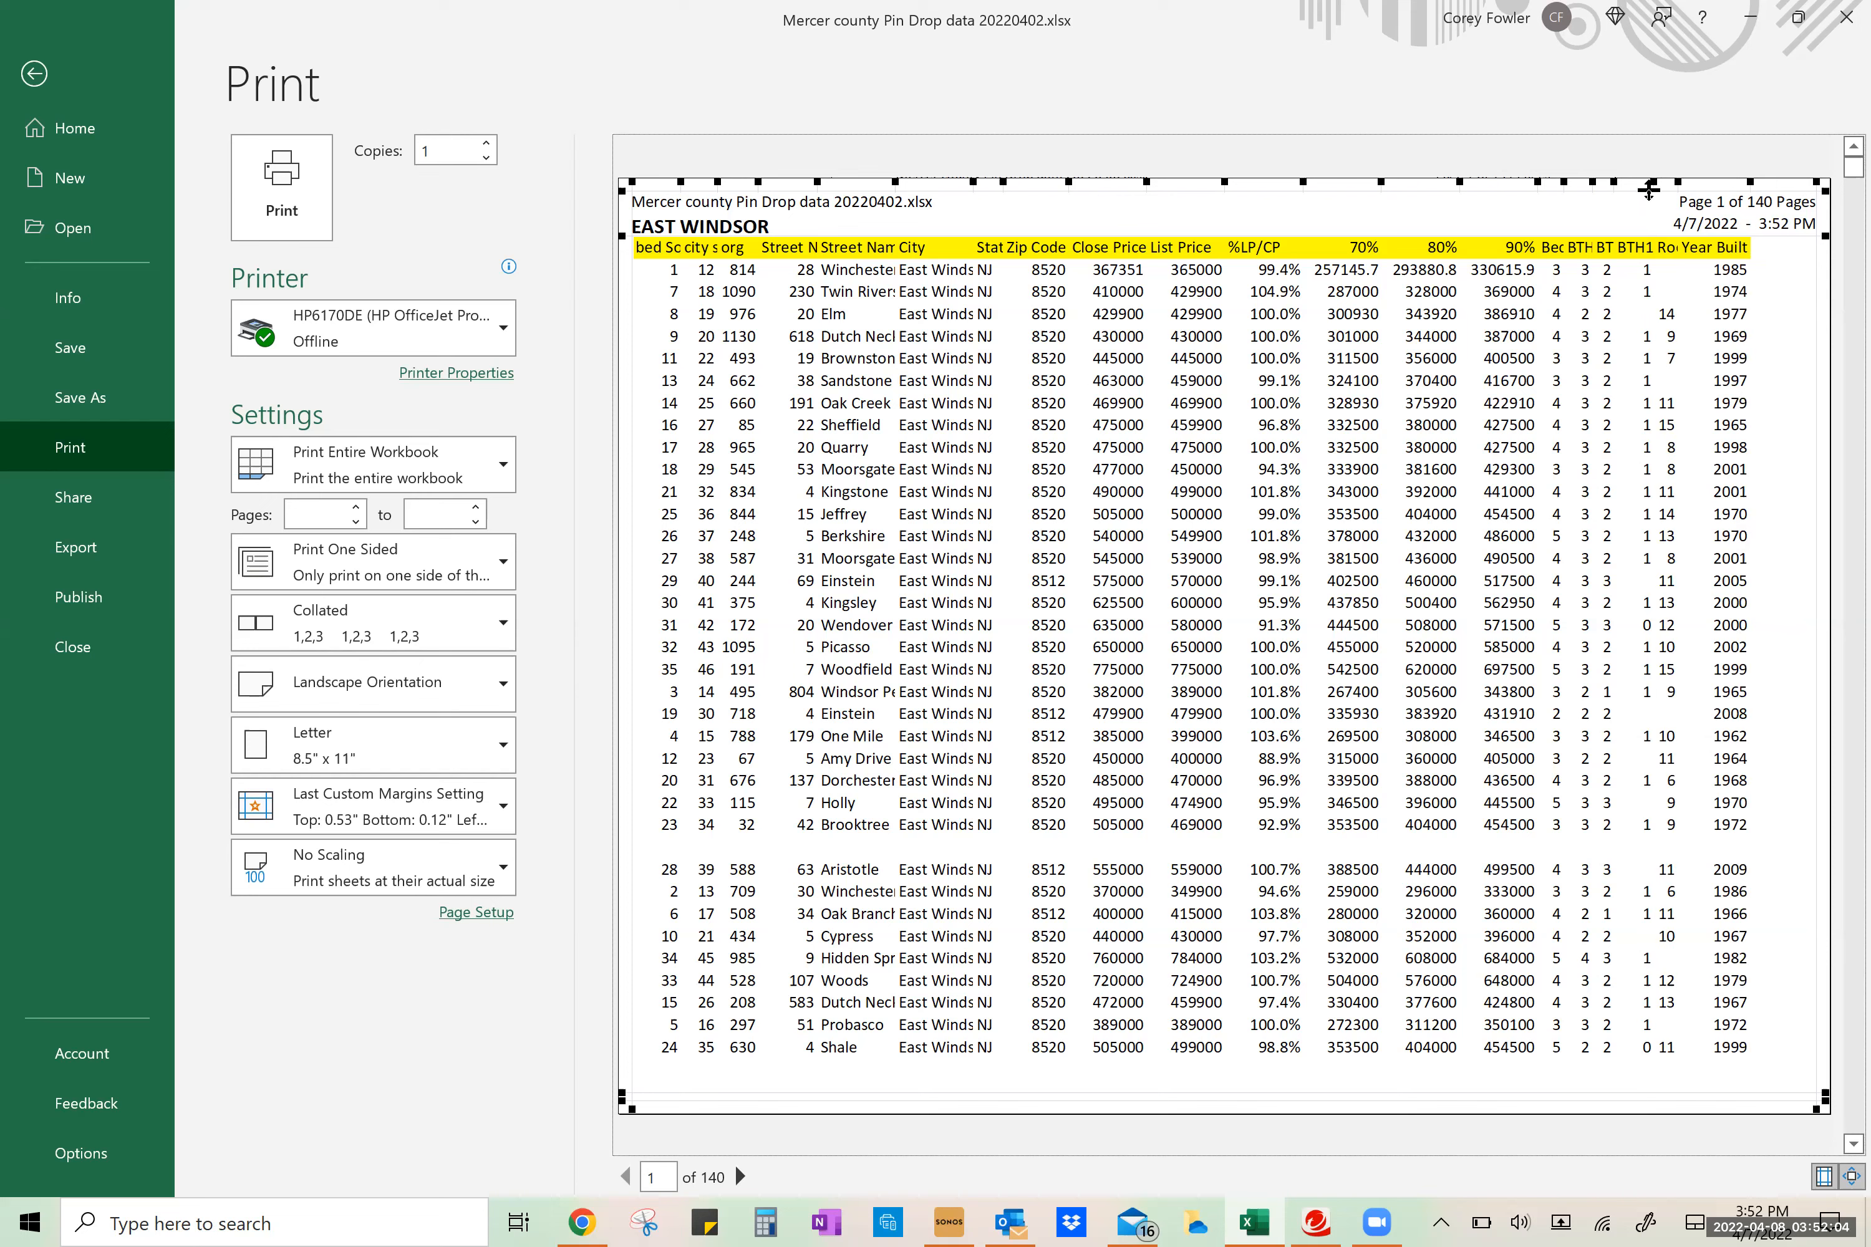
drag(1649, 191, 1624, 205)
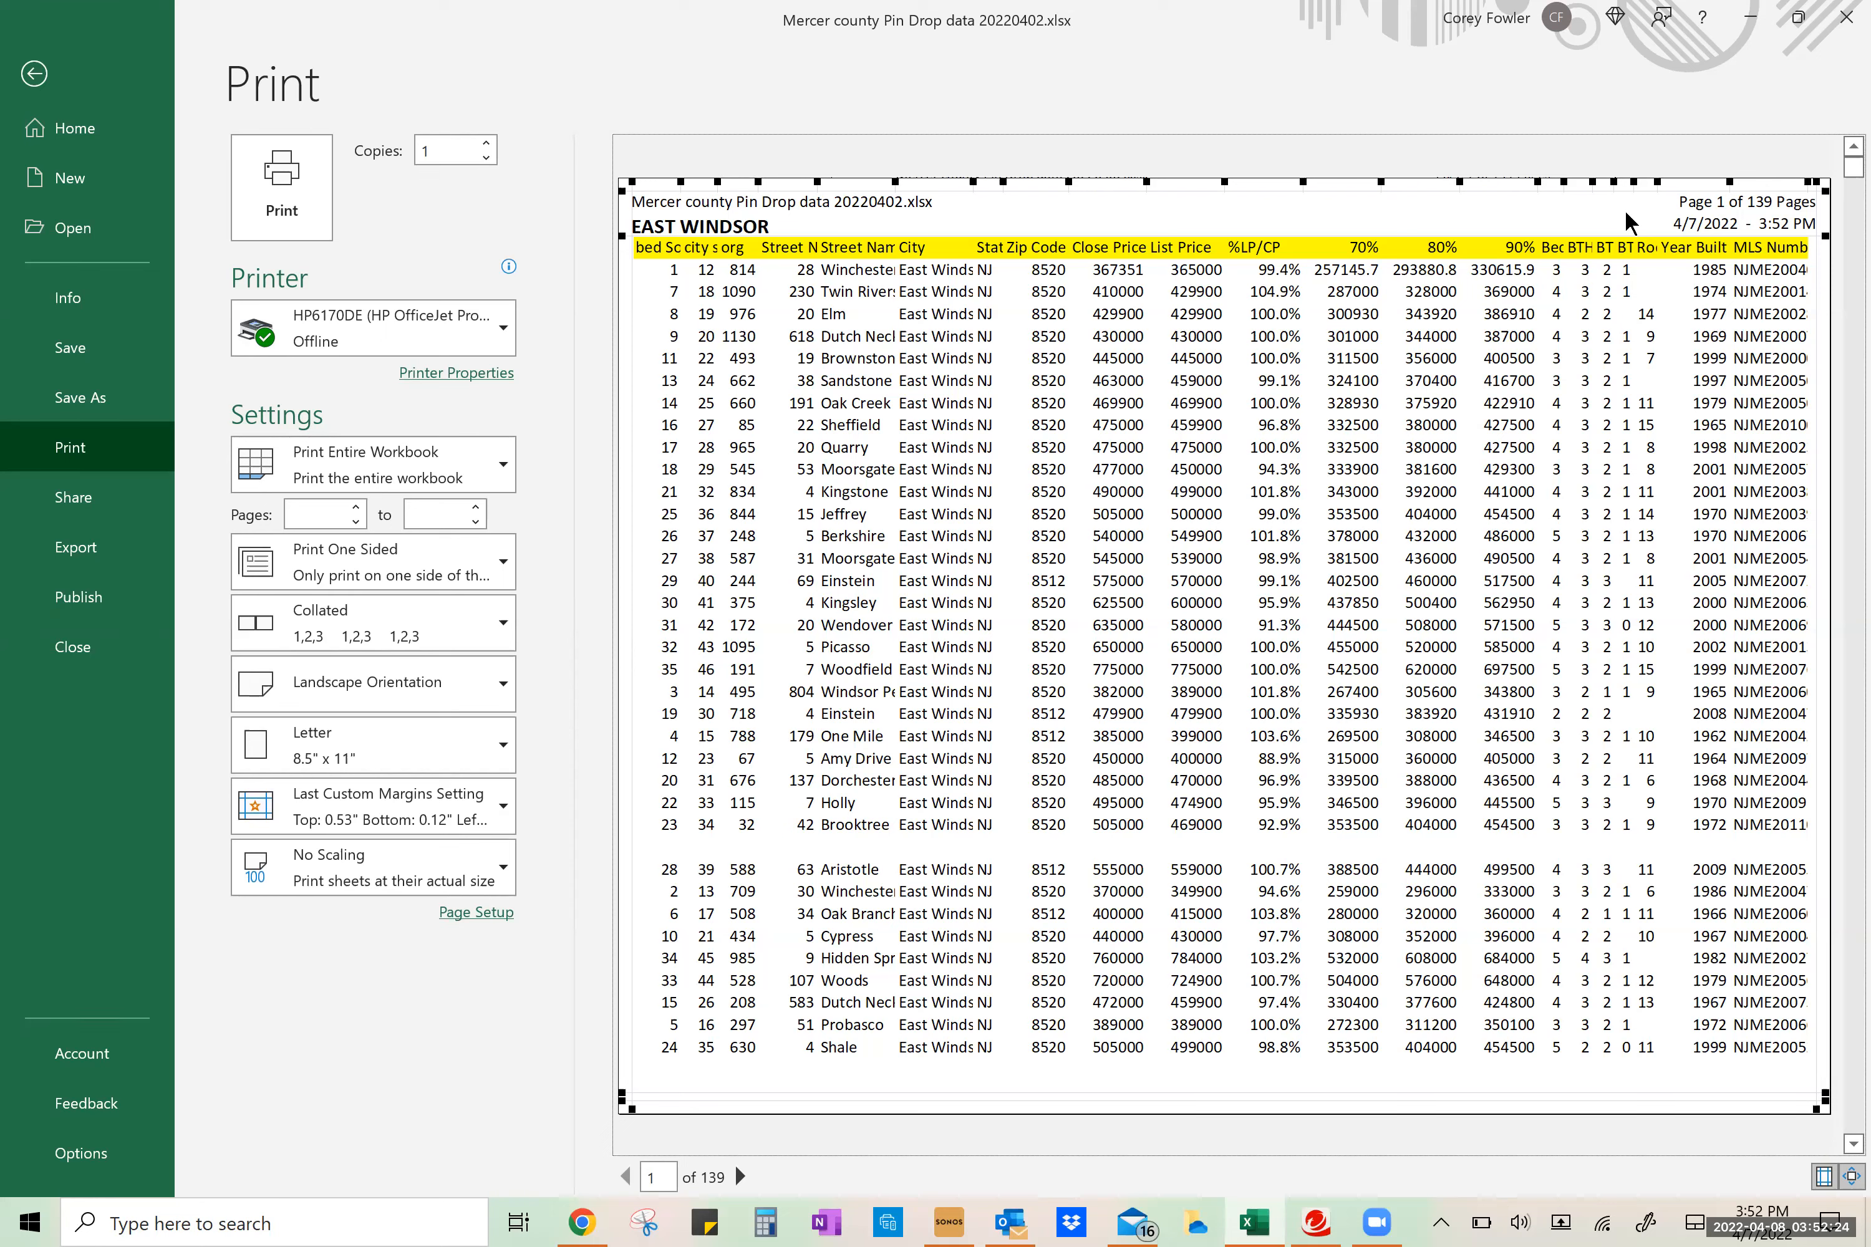
Turn on printed gridlines in the page setup and set the page order to down, then over
click(487, 910)
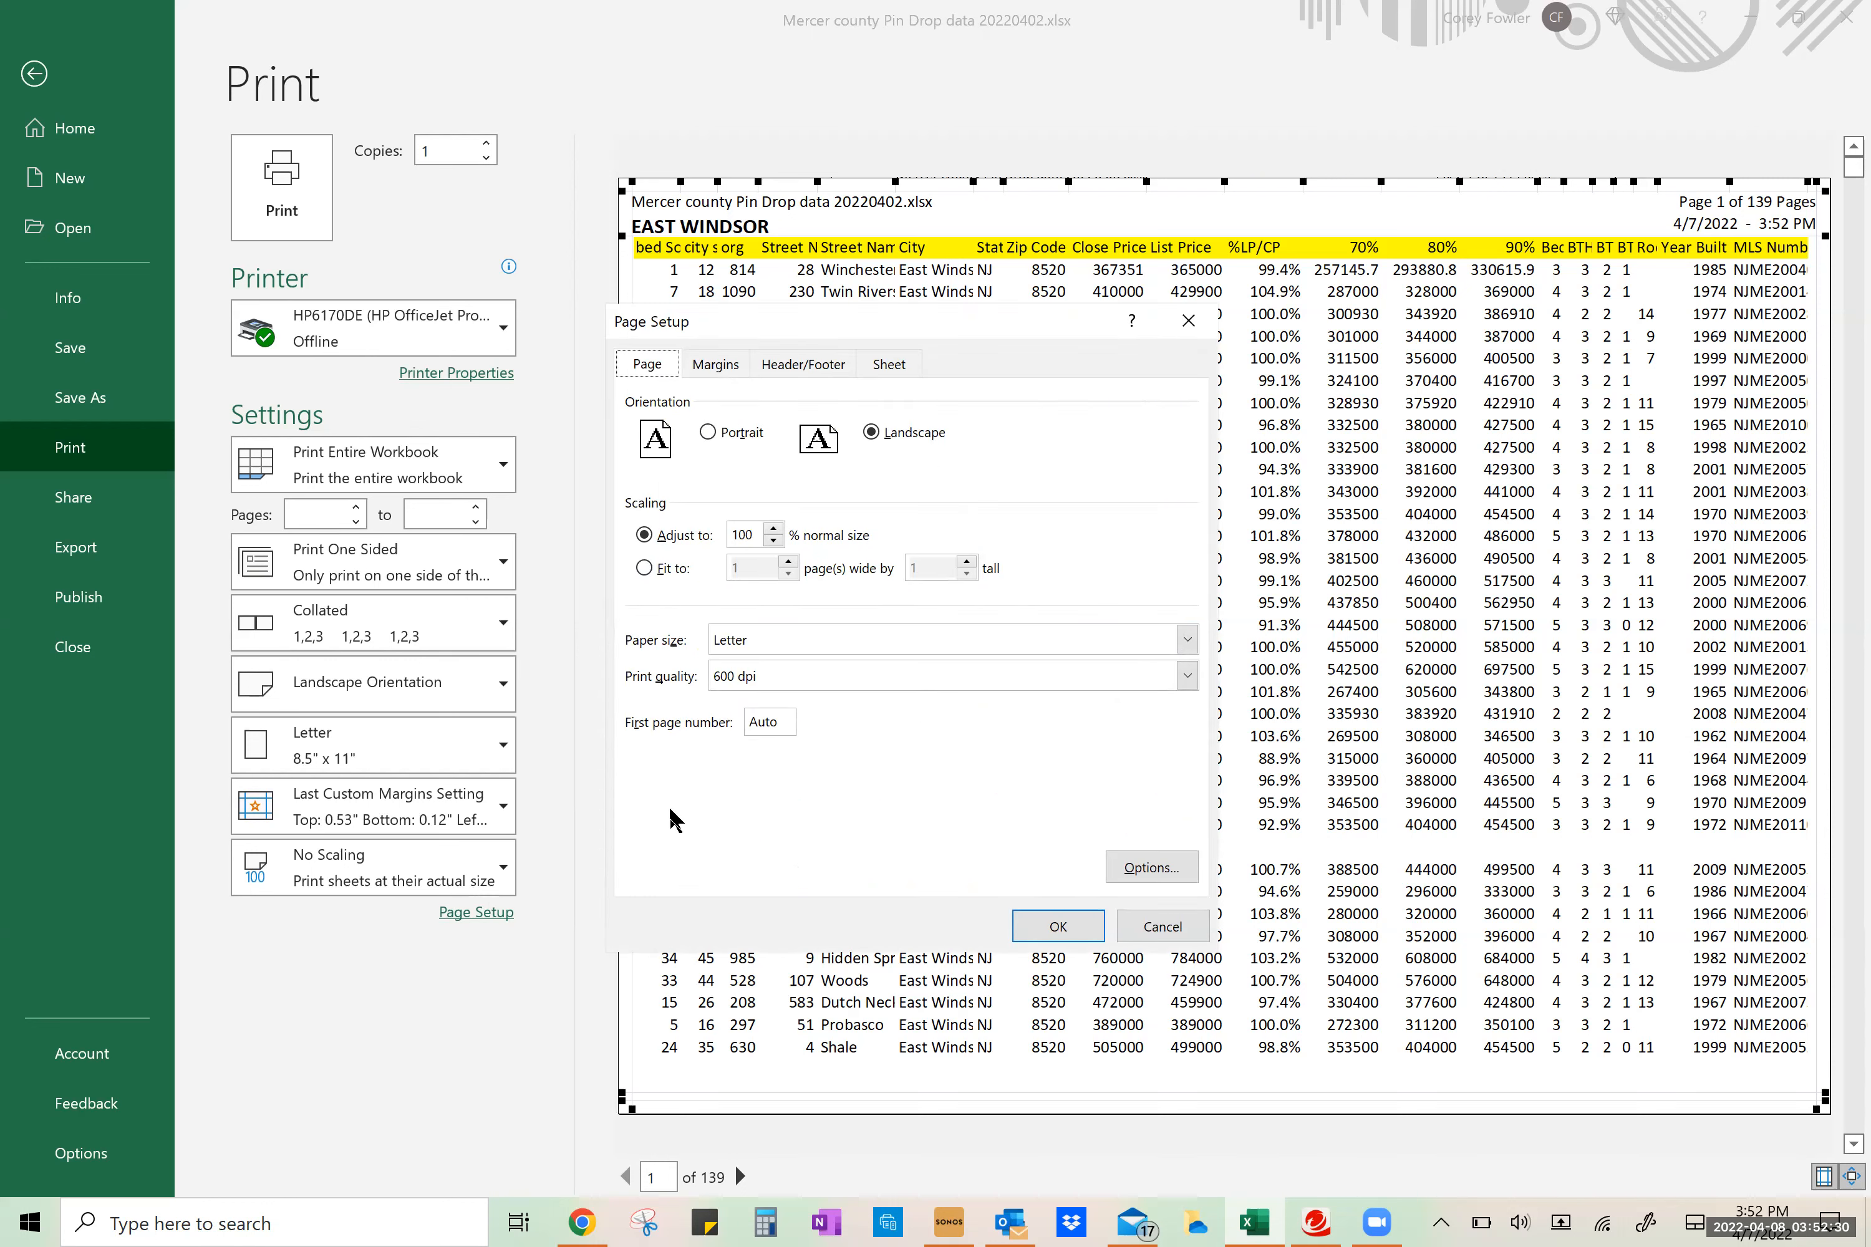
click(890, 365)
click(691, 568)
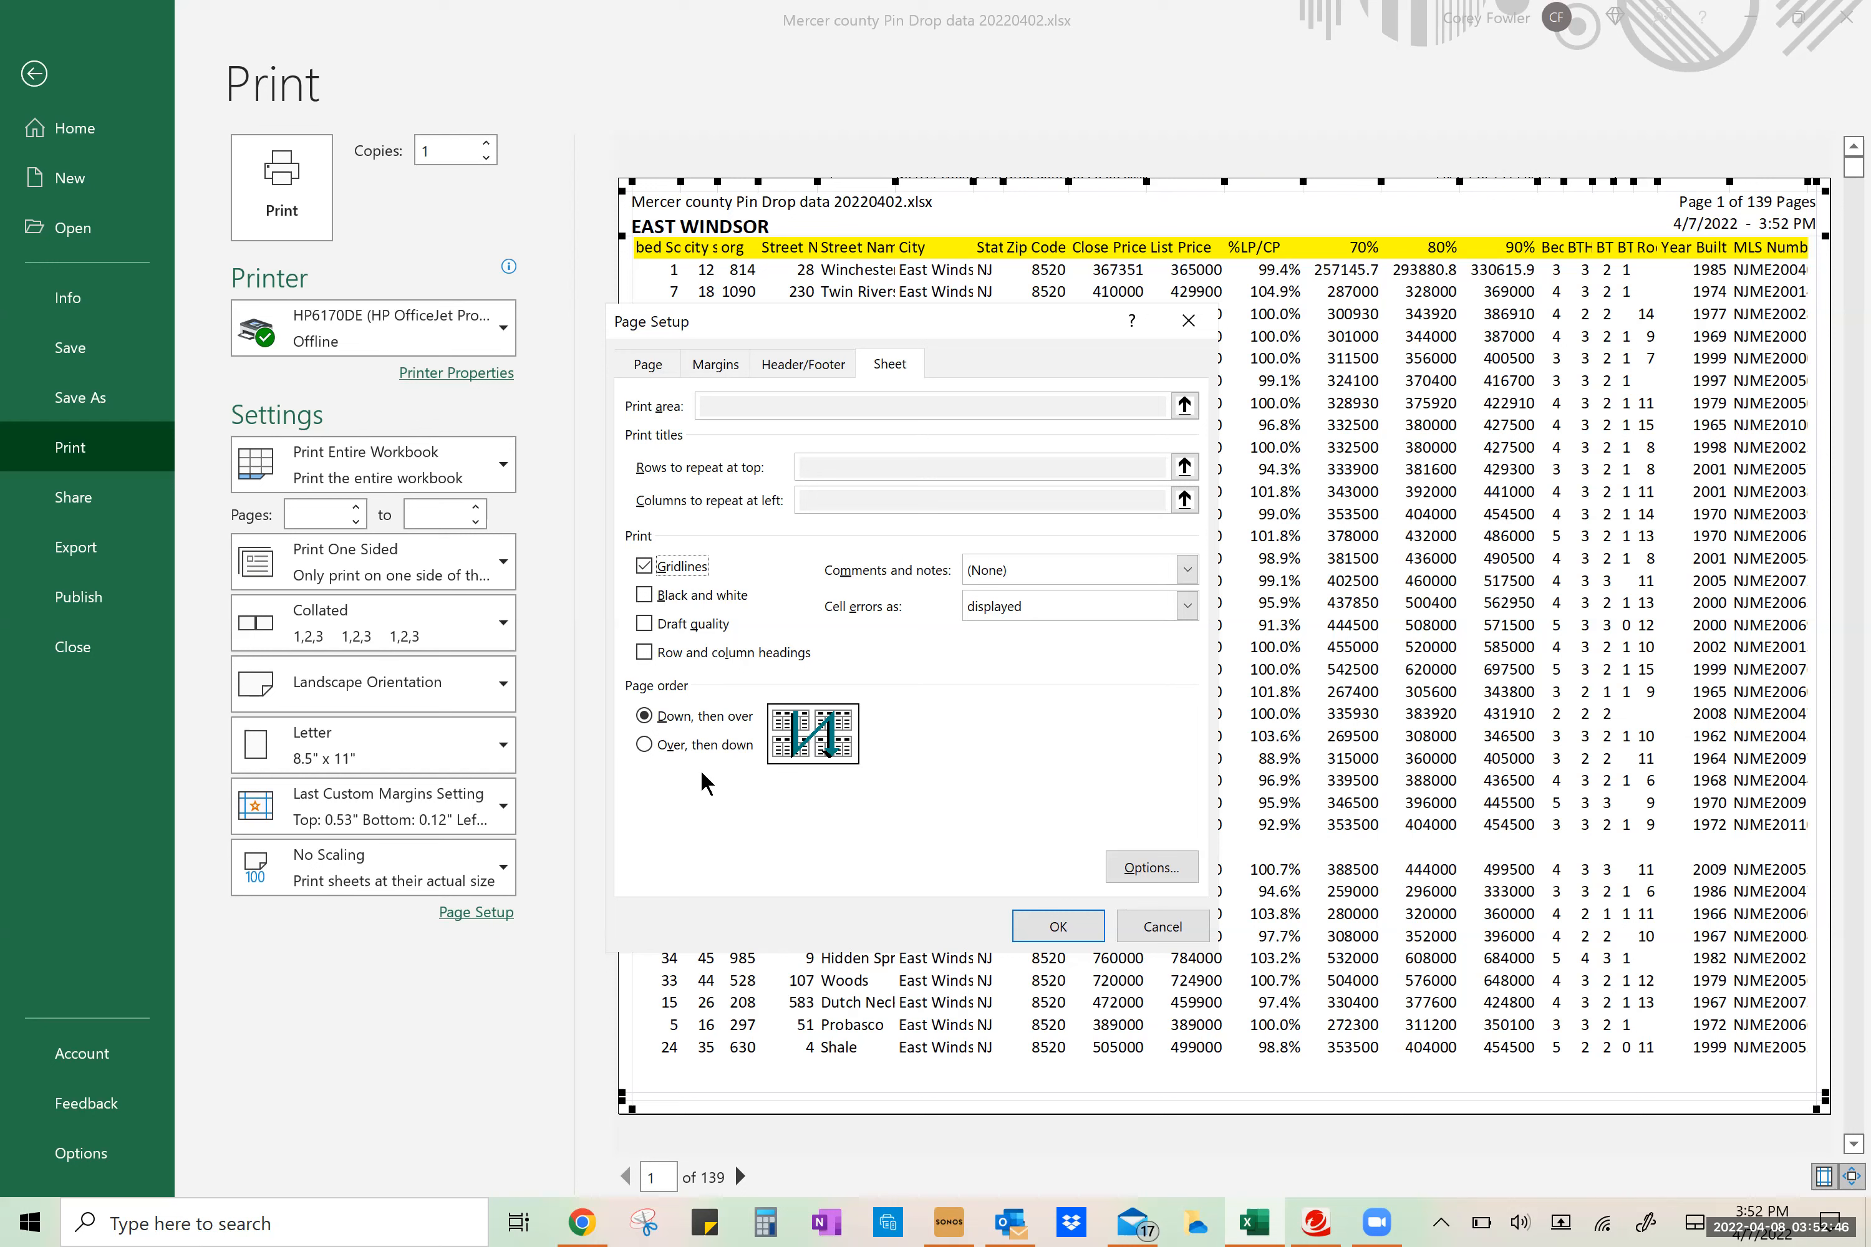
click(694, 748)
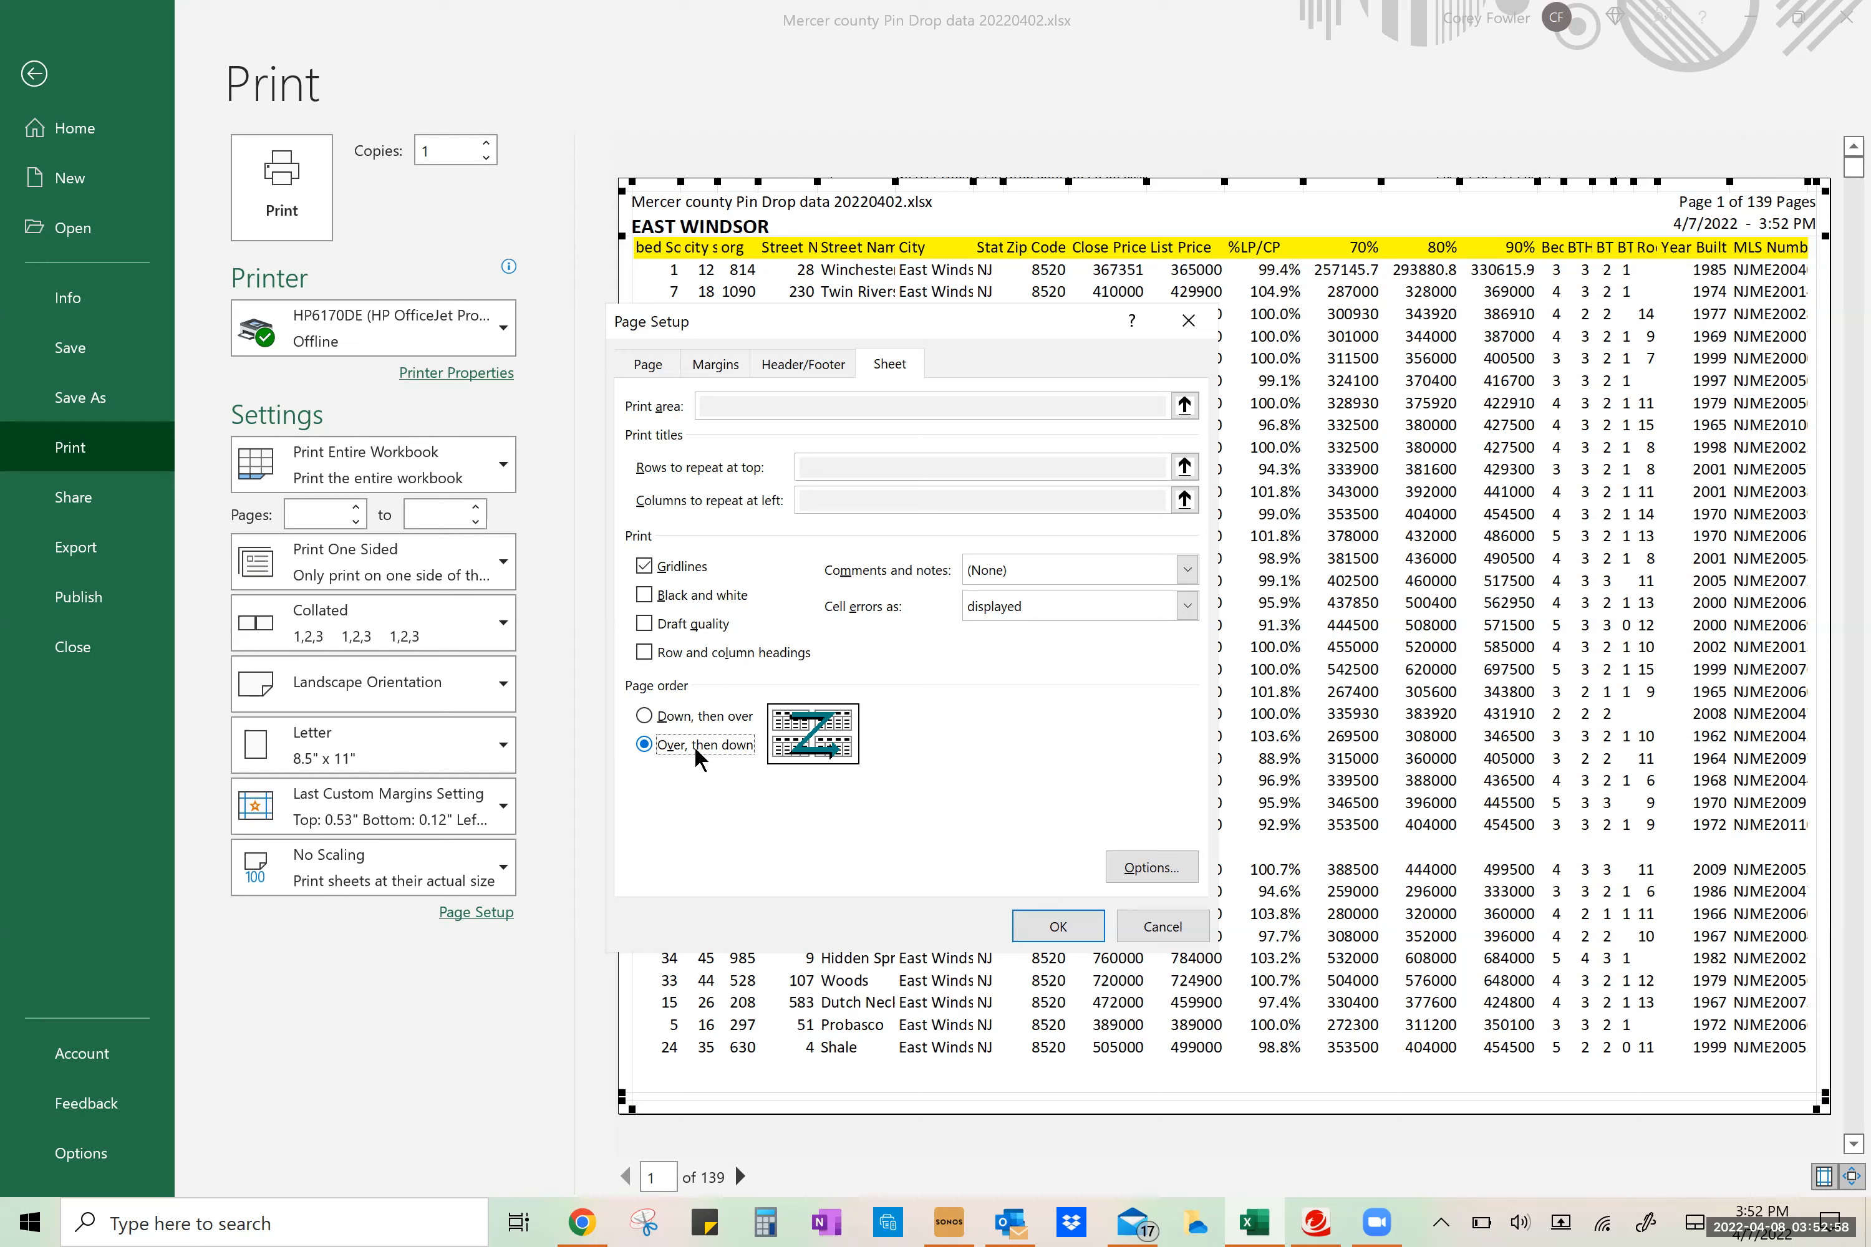
click(701, 713)
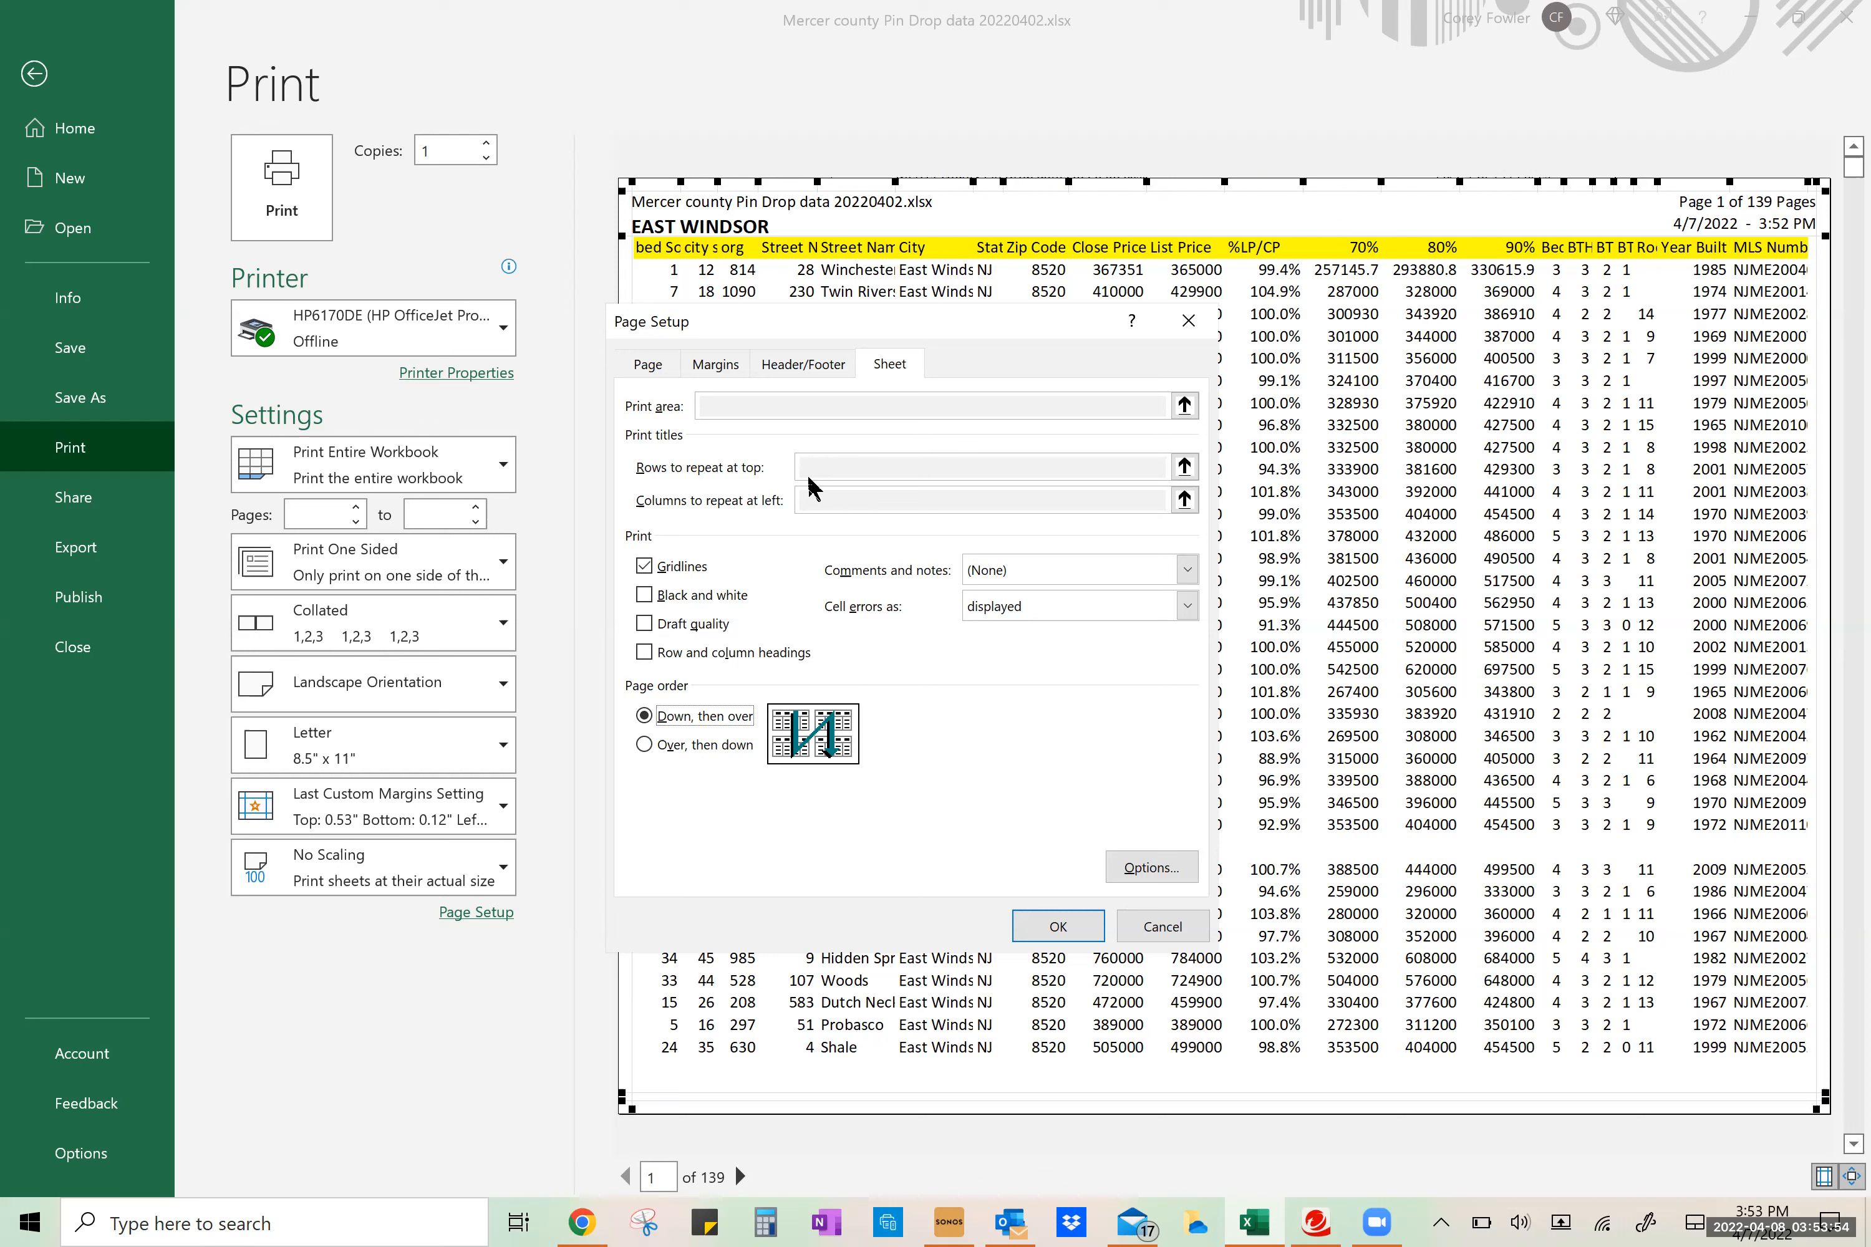
click(1059, 928)
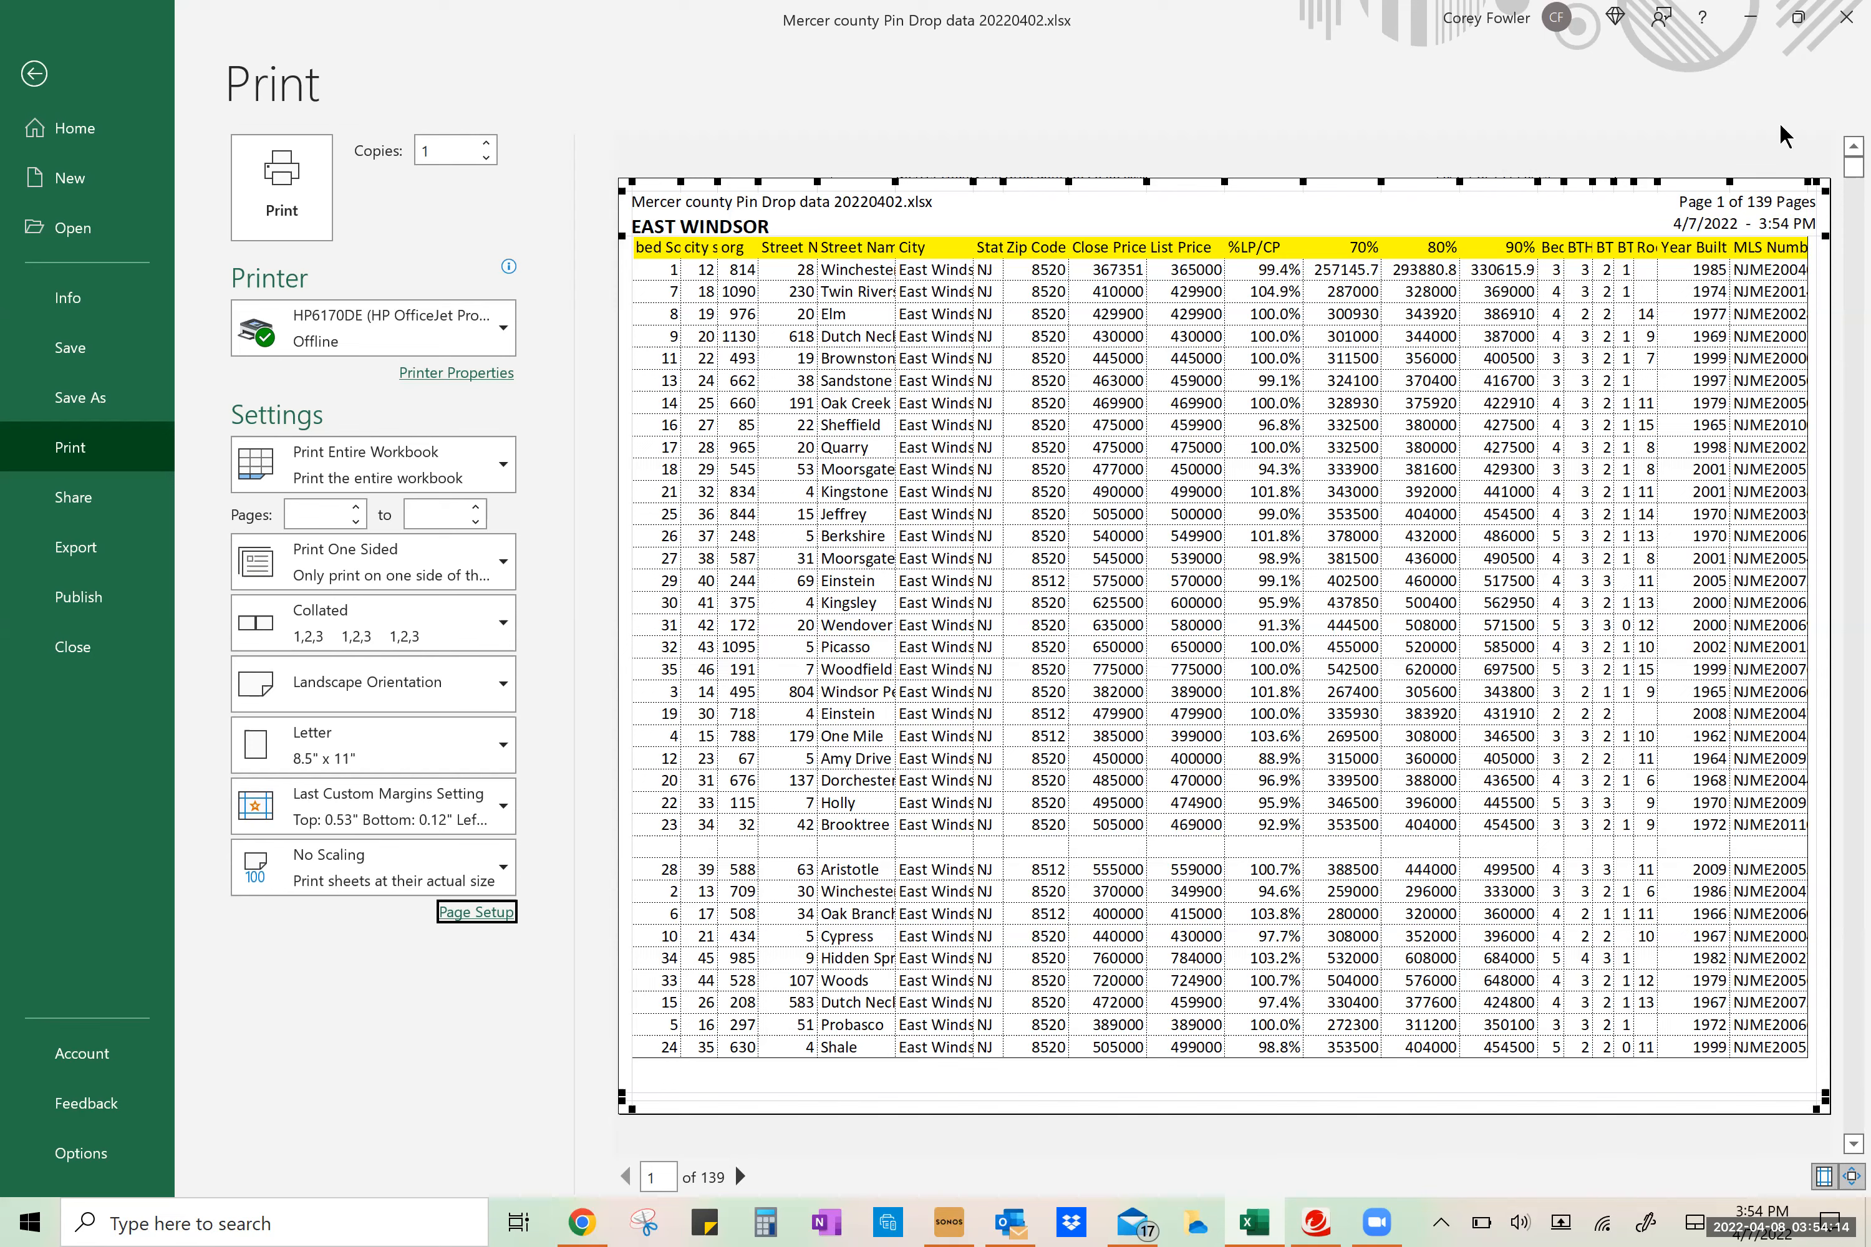
Narrow the Year Built column and widen the MLS Number column to show its full entries on the first page
click(1688, 249)
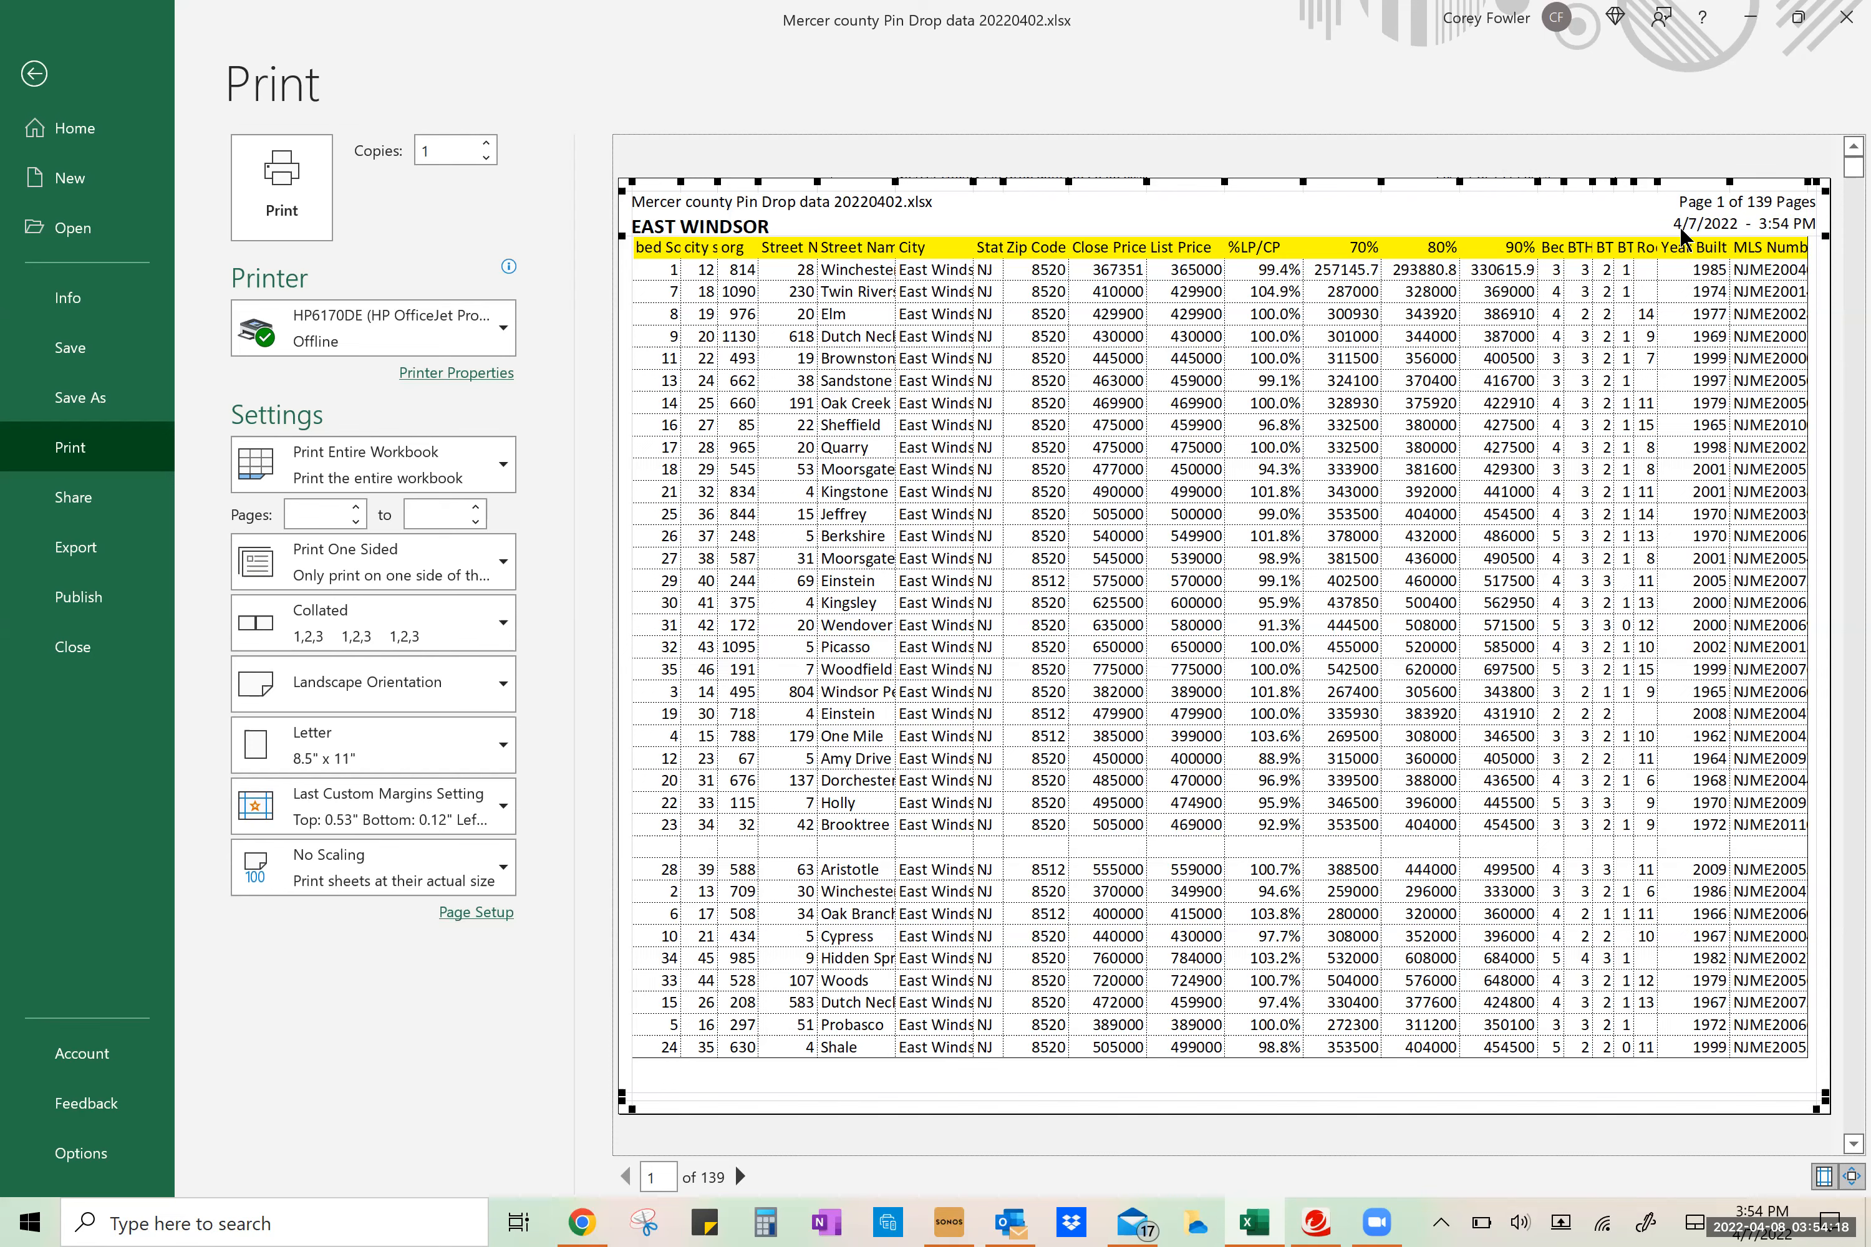
drag(1733, 177, 1699, 190)
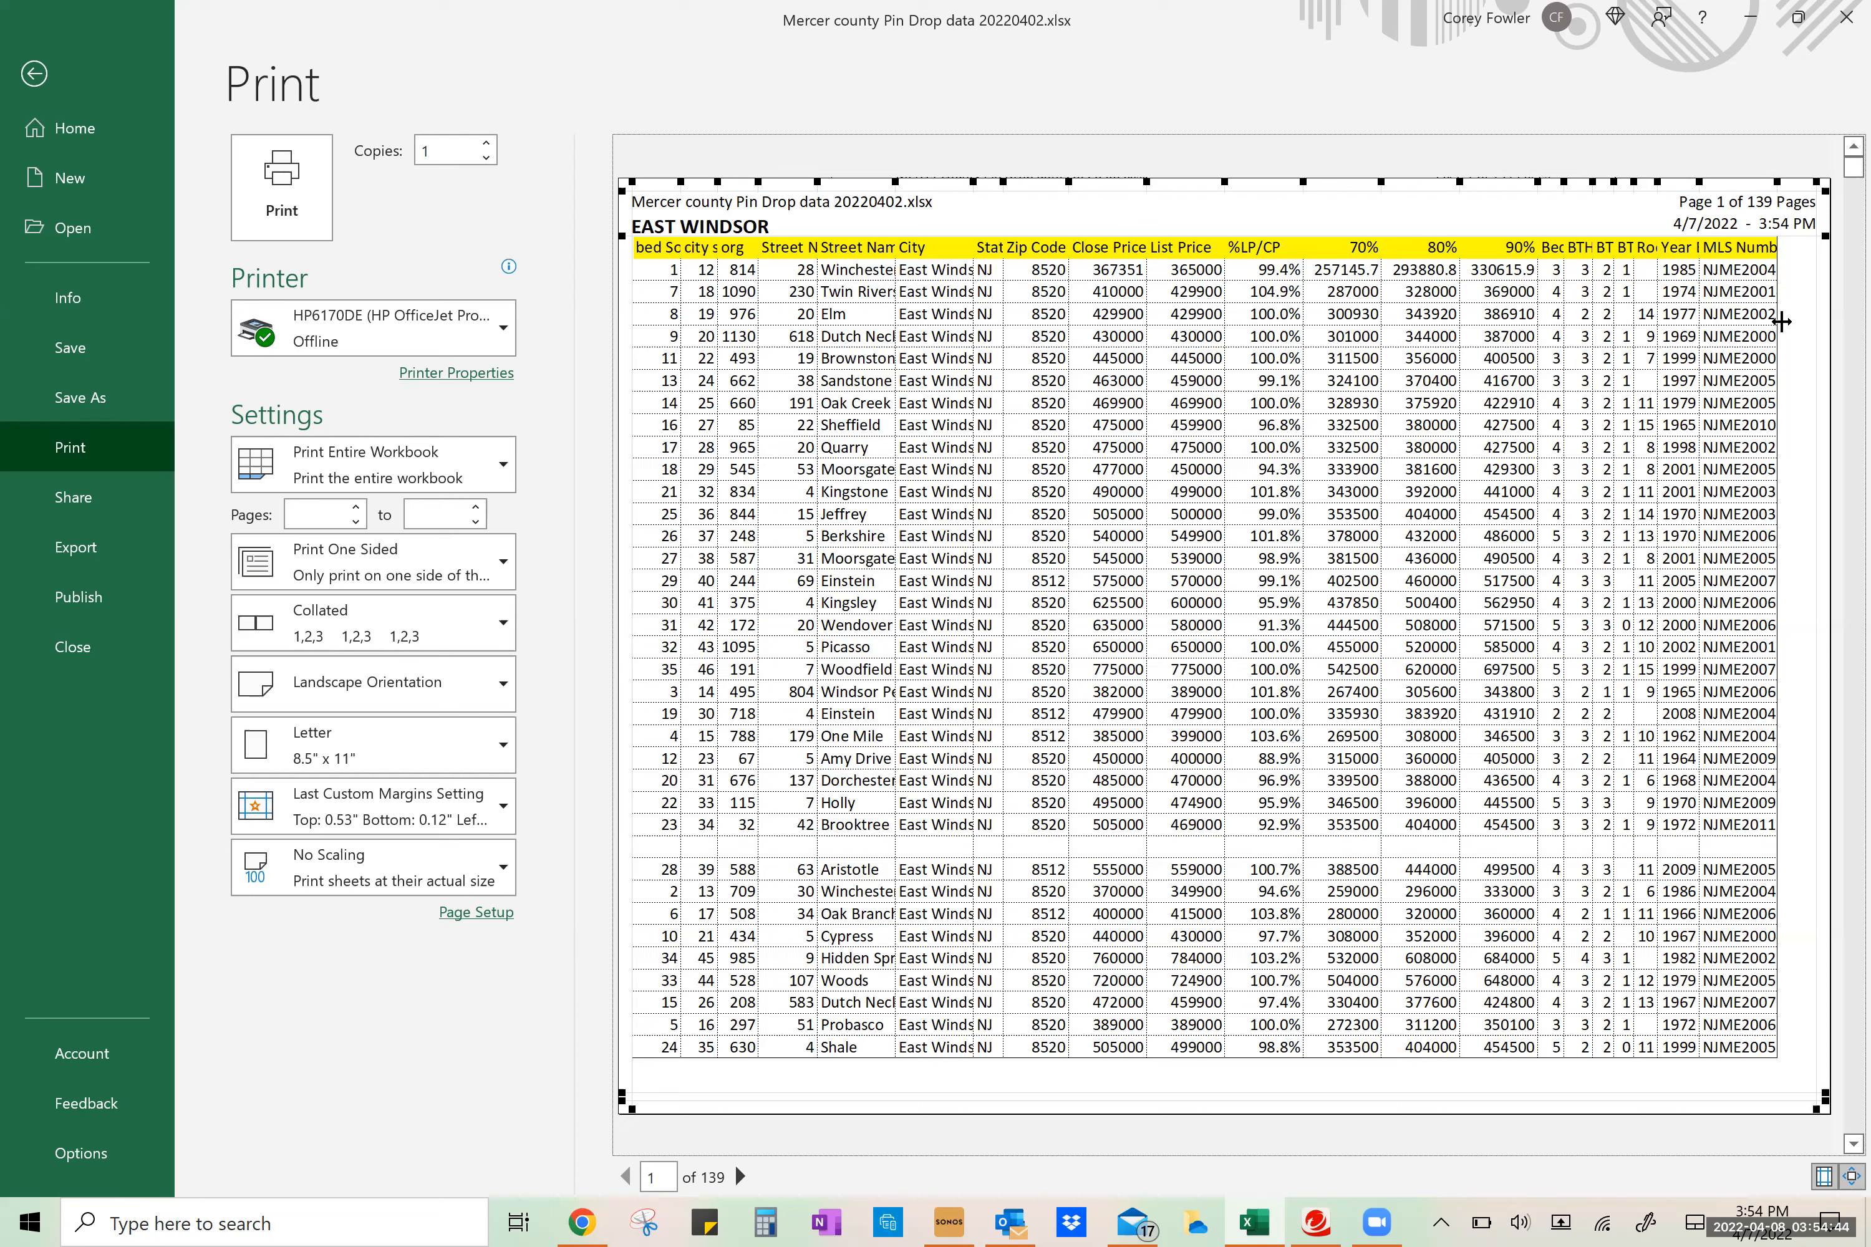
drag(1781, 324, 1799, 406)
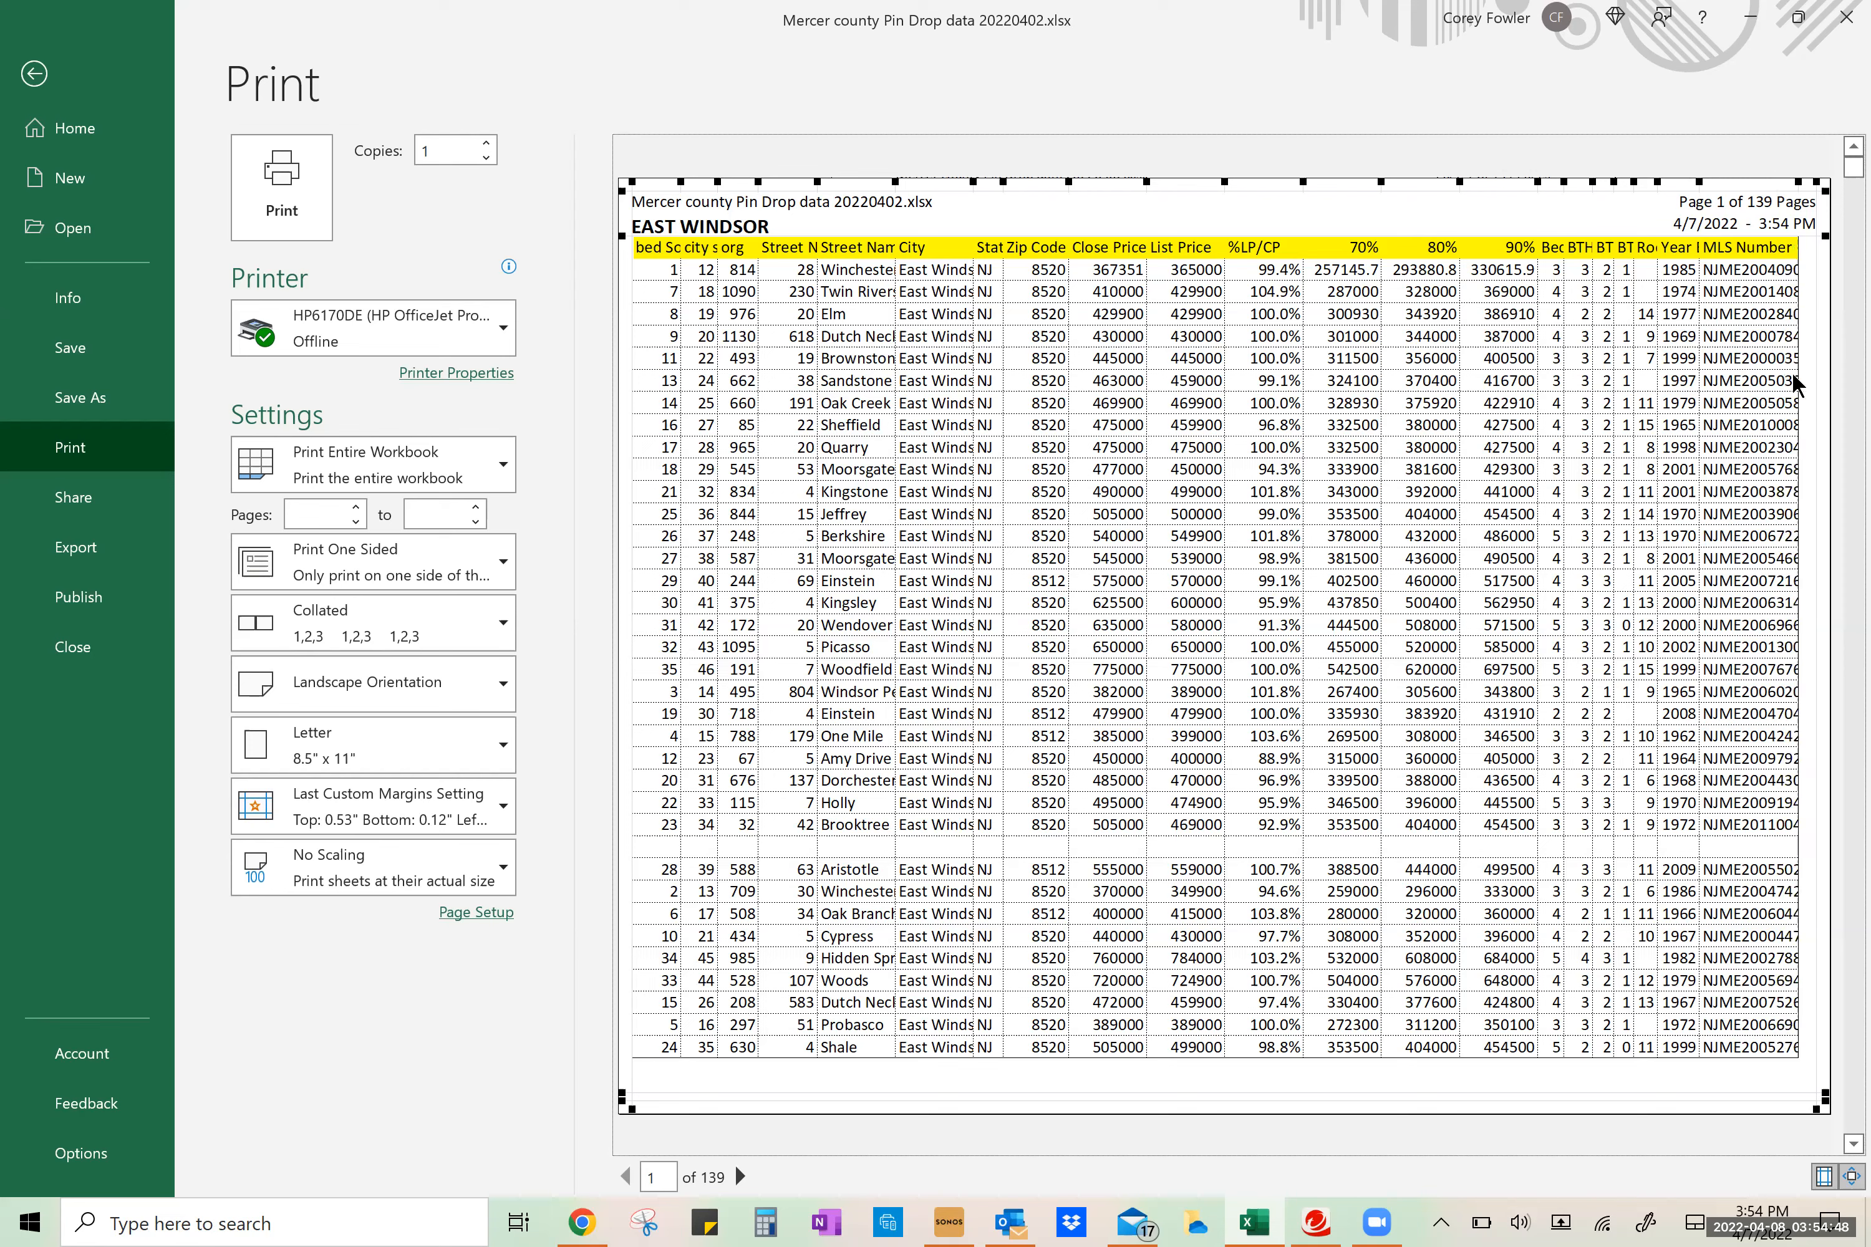
drag(1808, 374, 1814, 377)
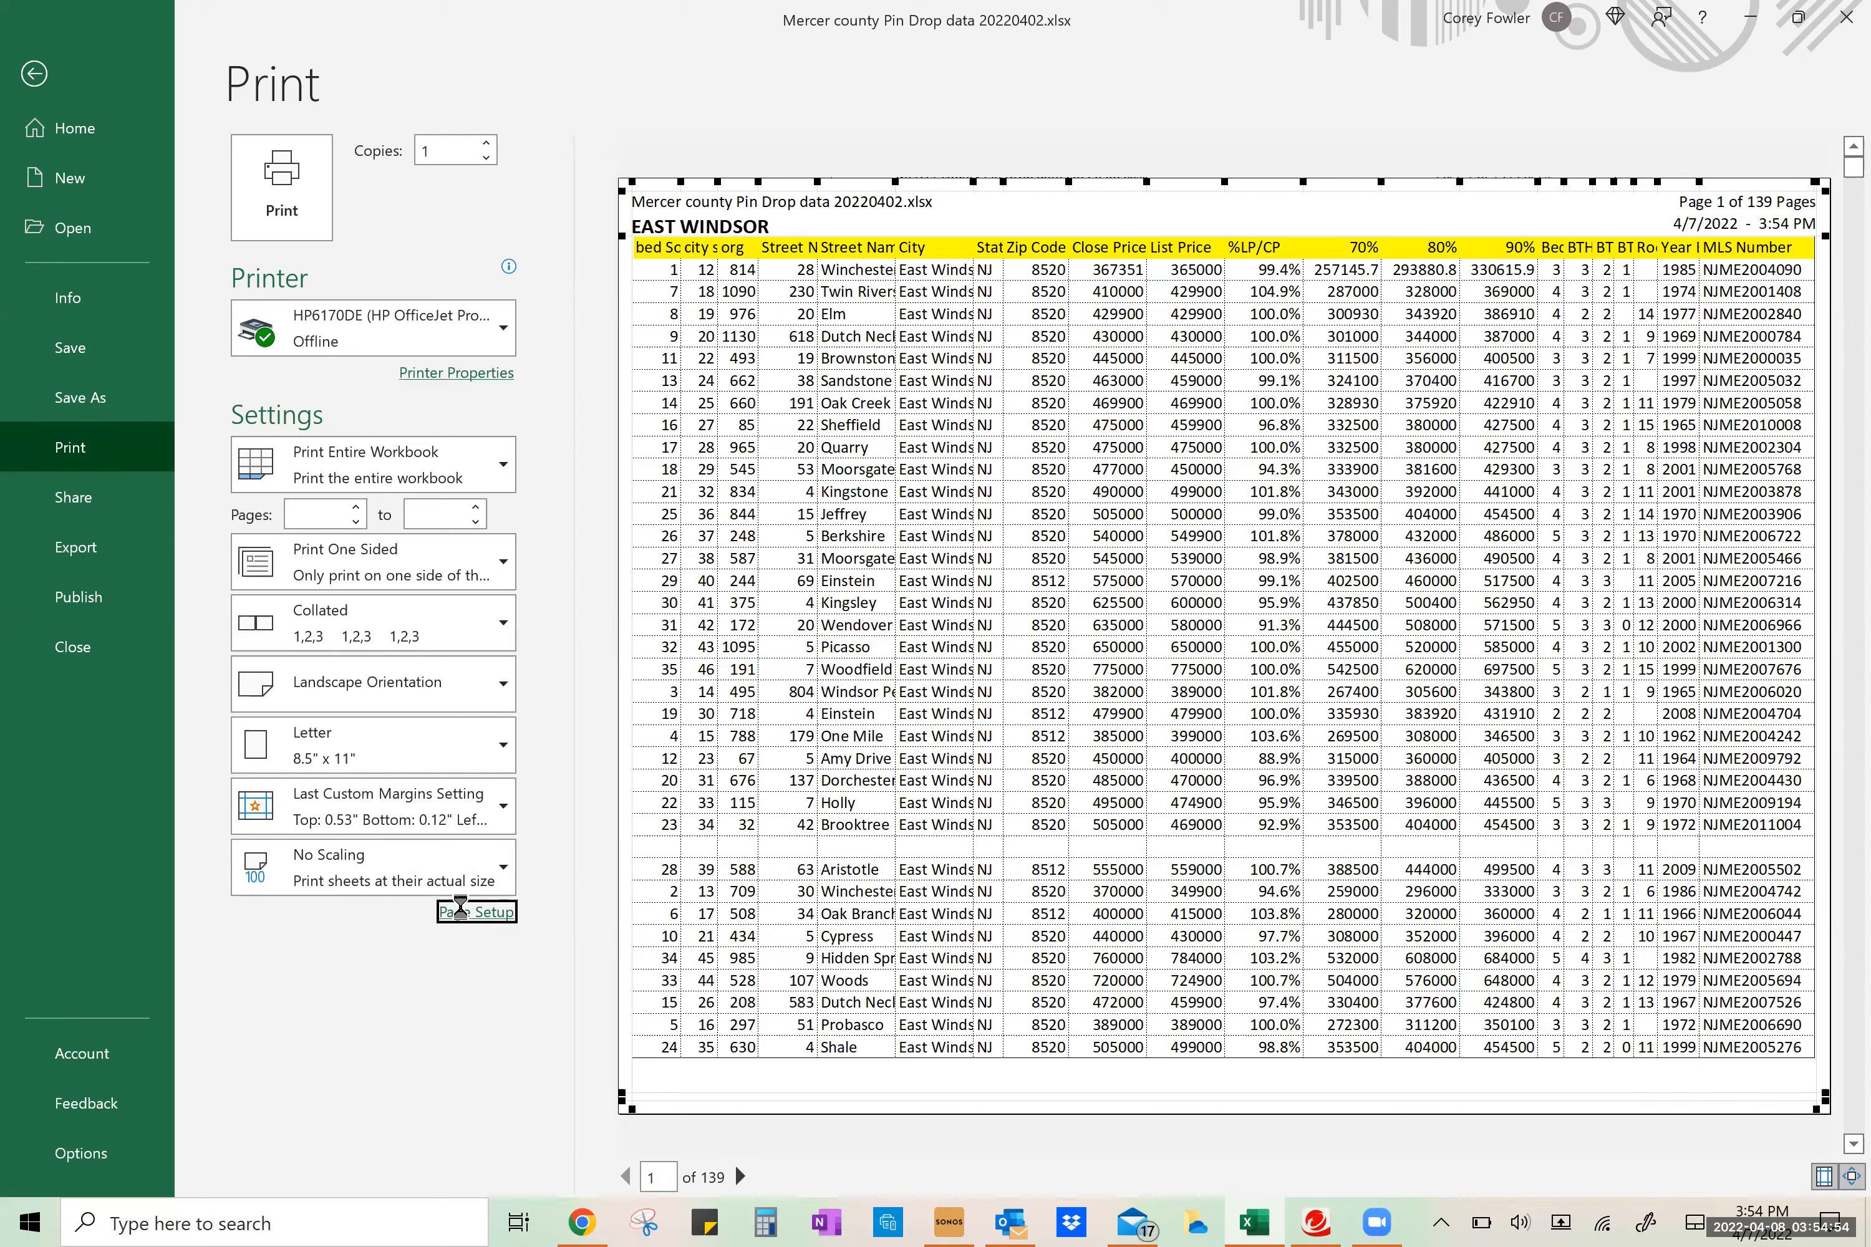
Review the gridlines and page order options in the sheet's page setup
click(467, 914)
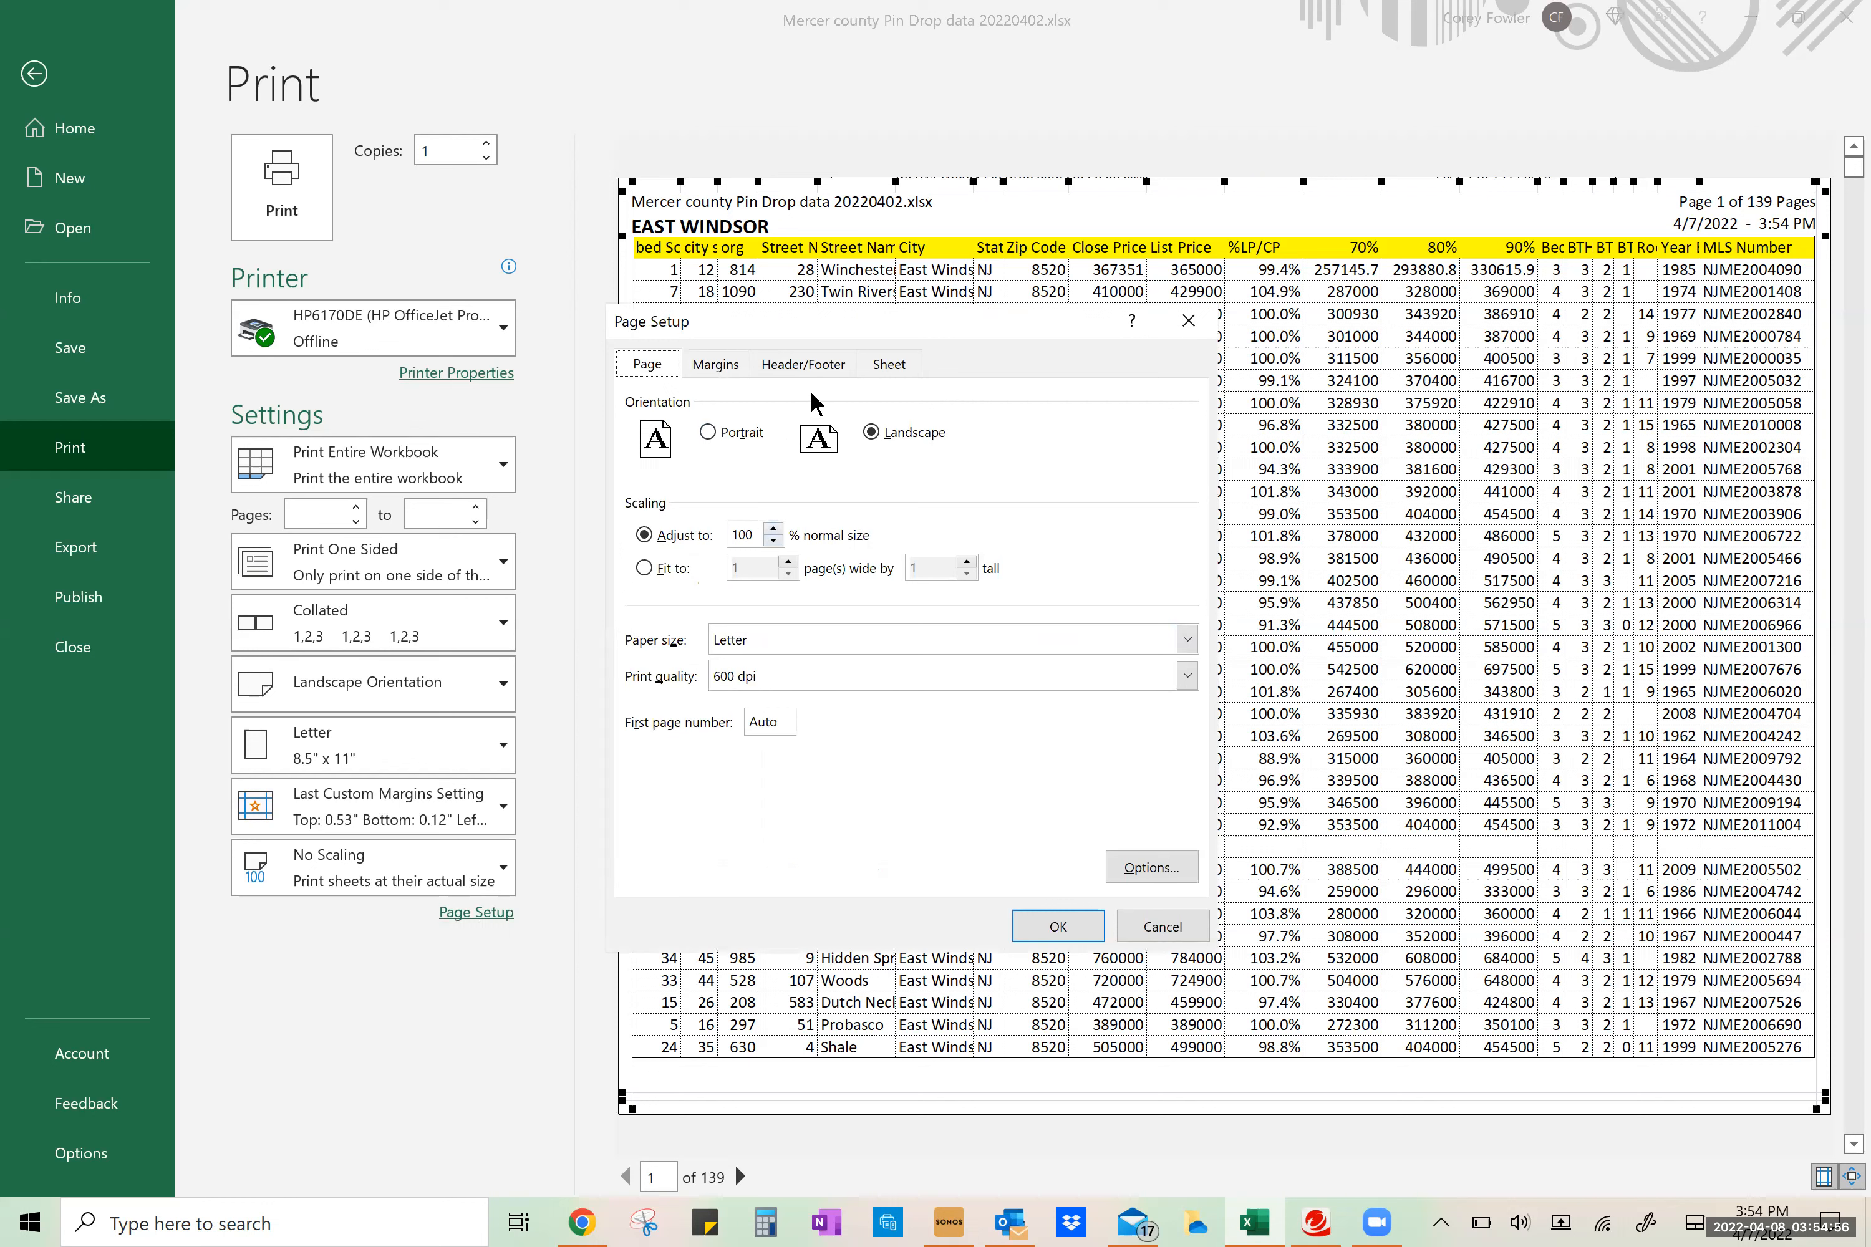
click(889, 363)
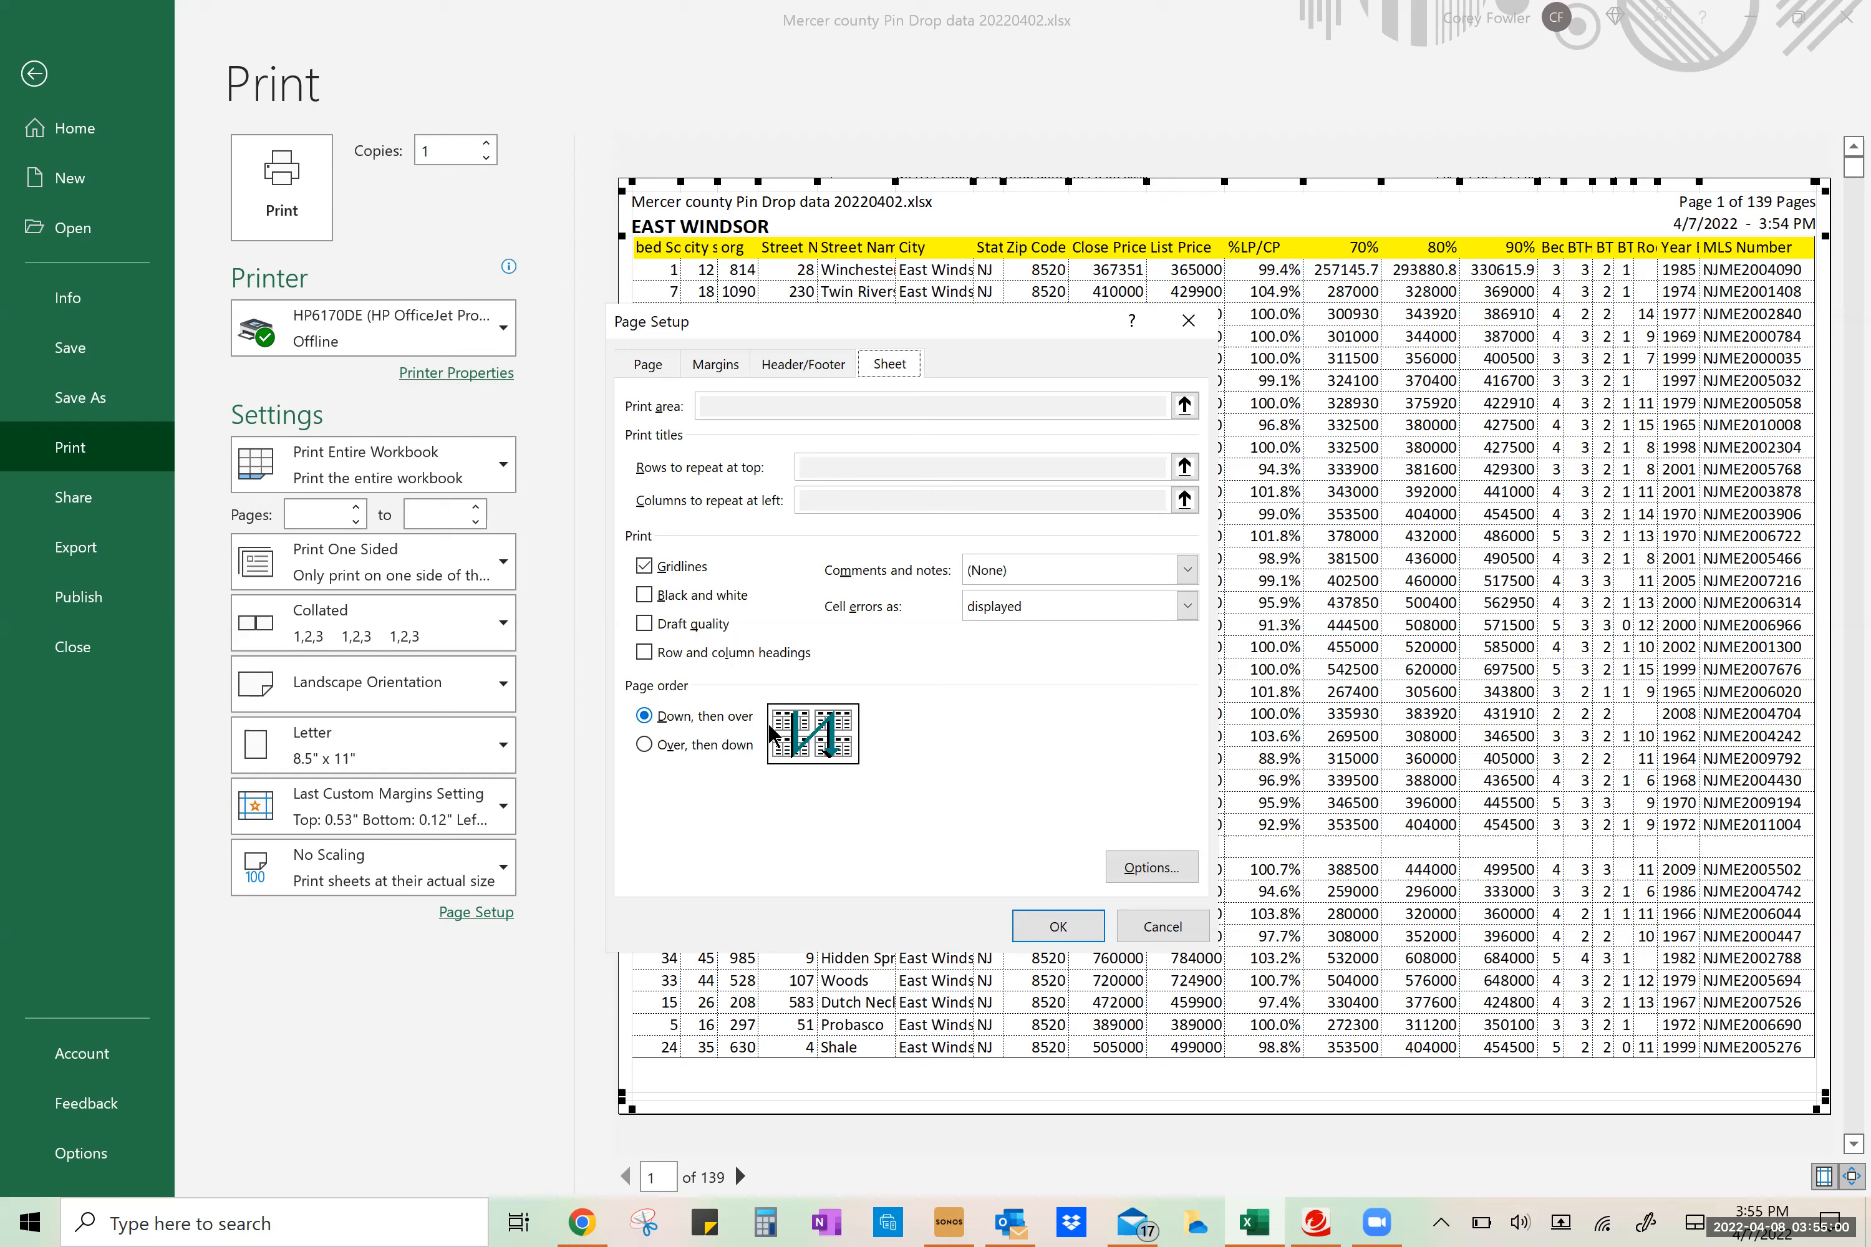
click(1058, 927)
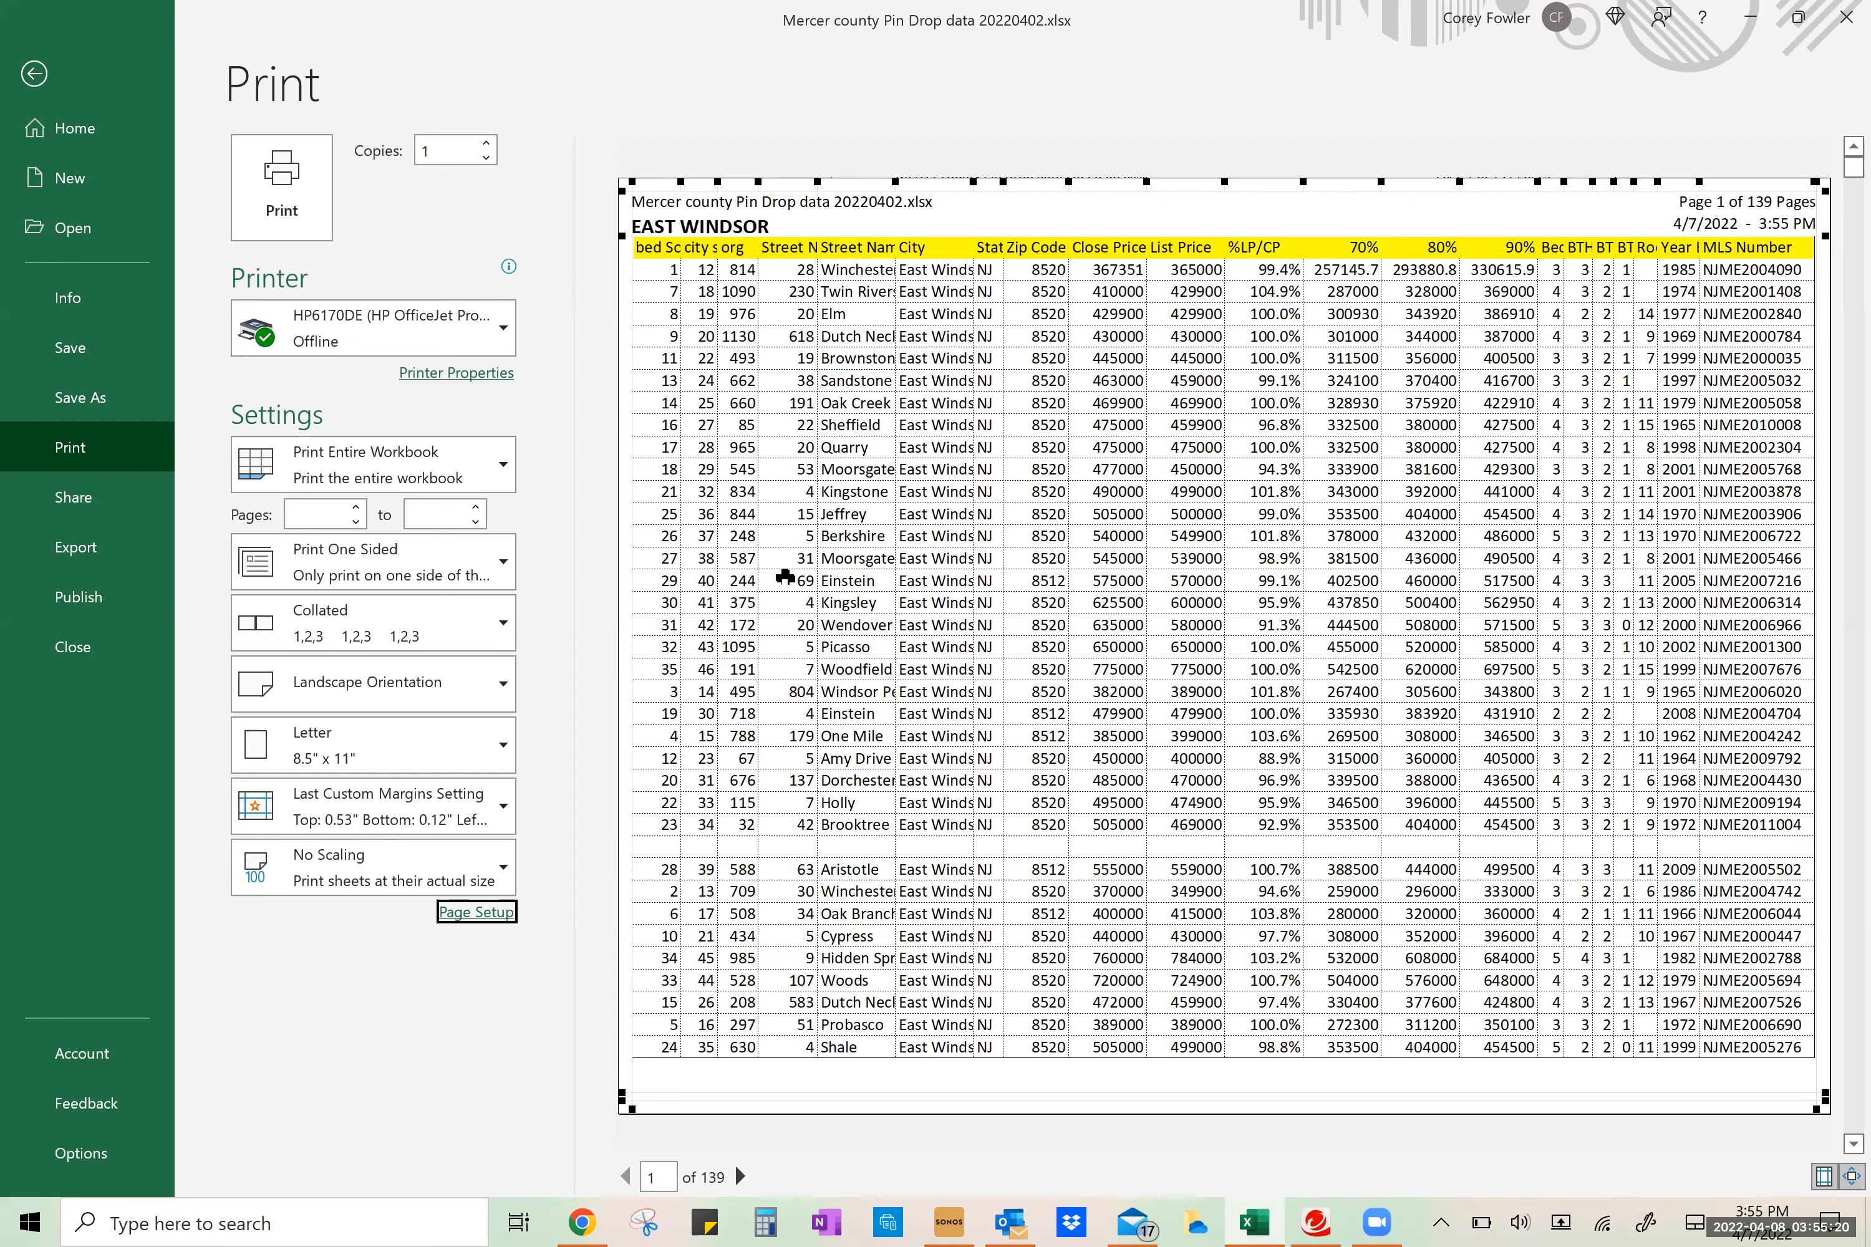
Return from the print preview to the EAST WINDSOR worksheet and save the workbook
key(Escape)
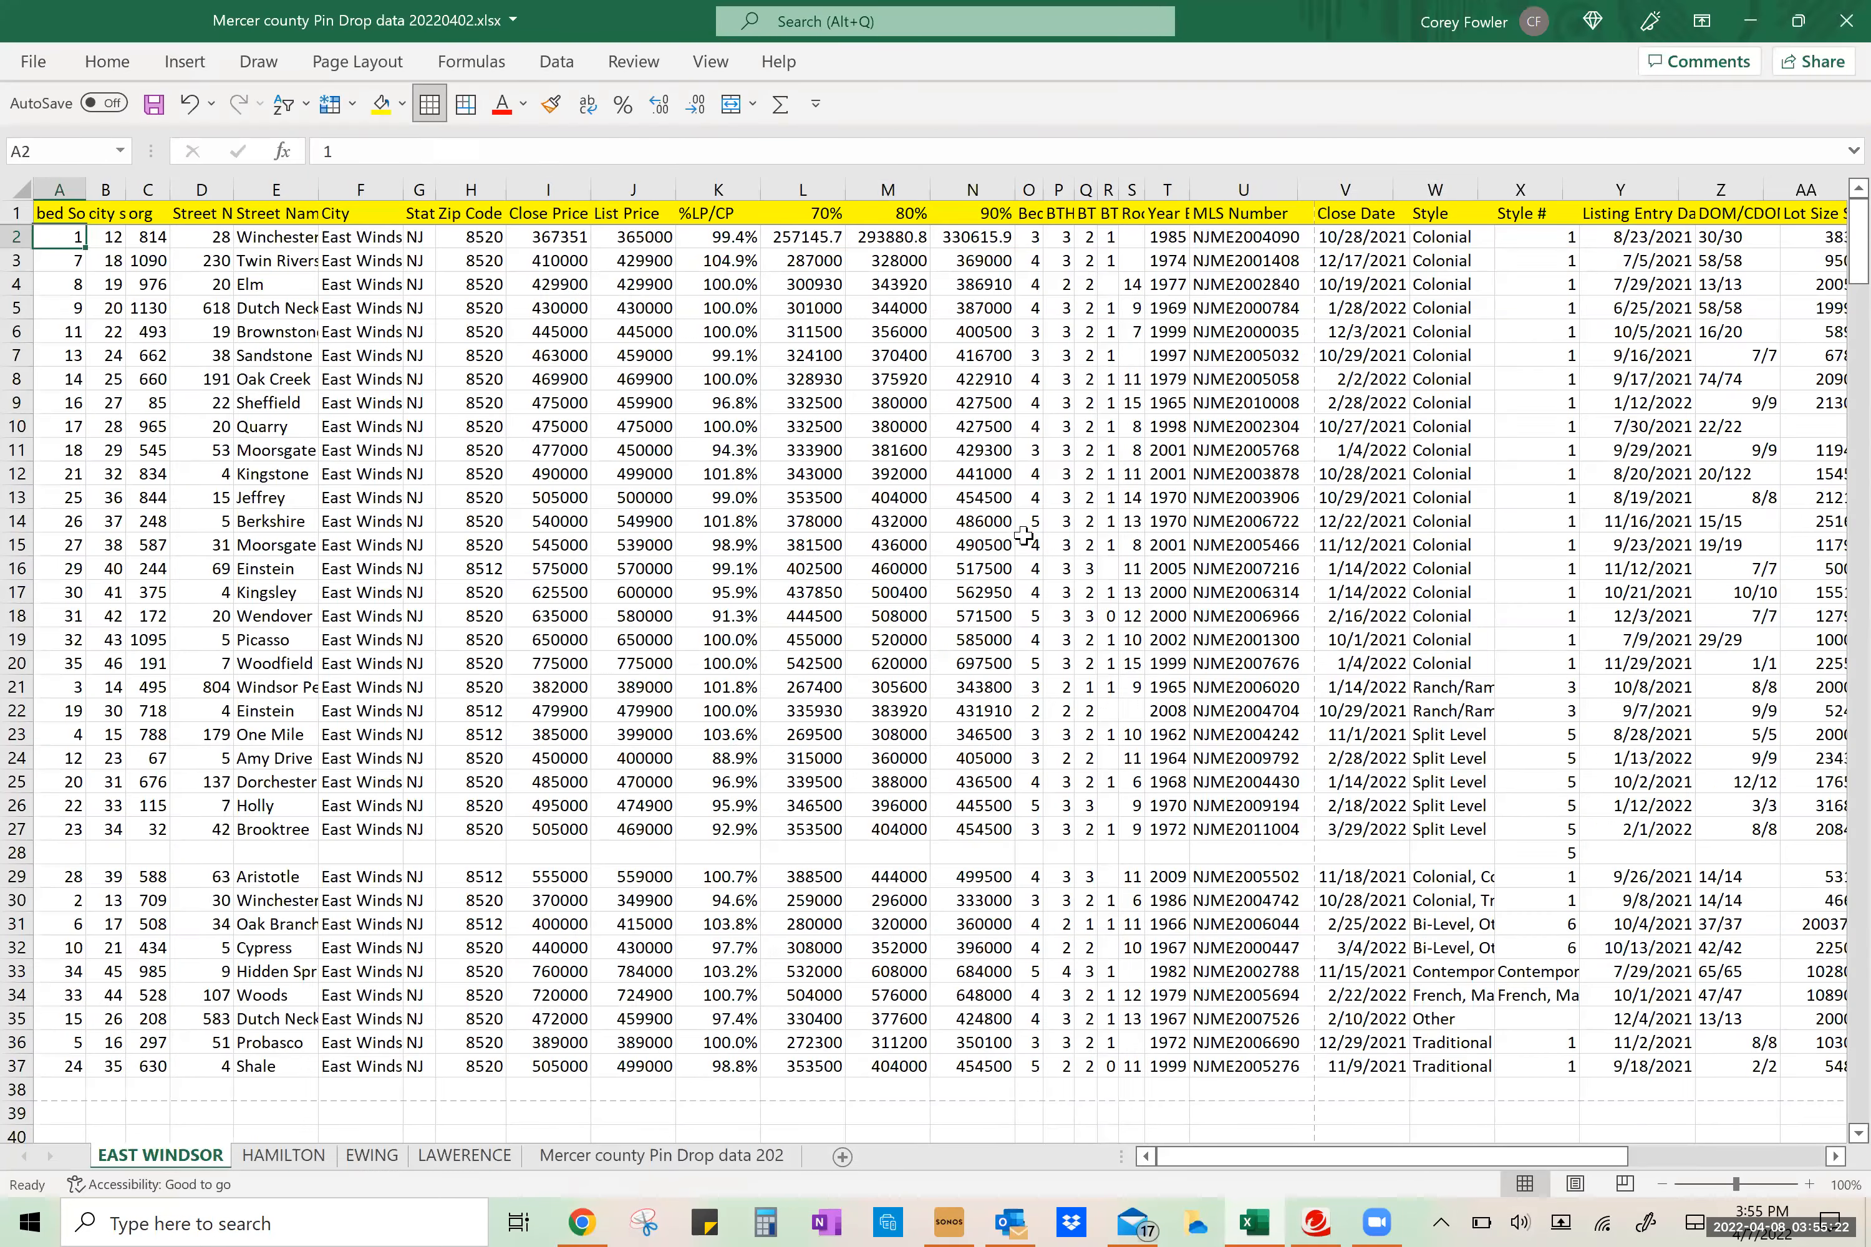
click(155, 104)
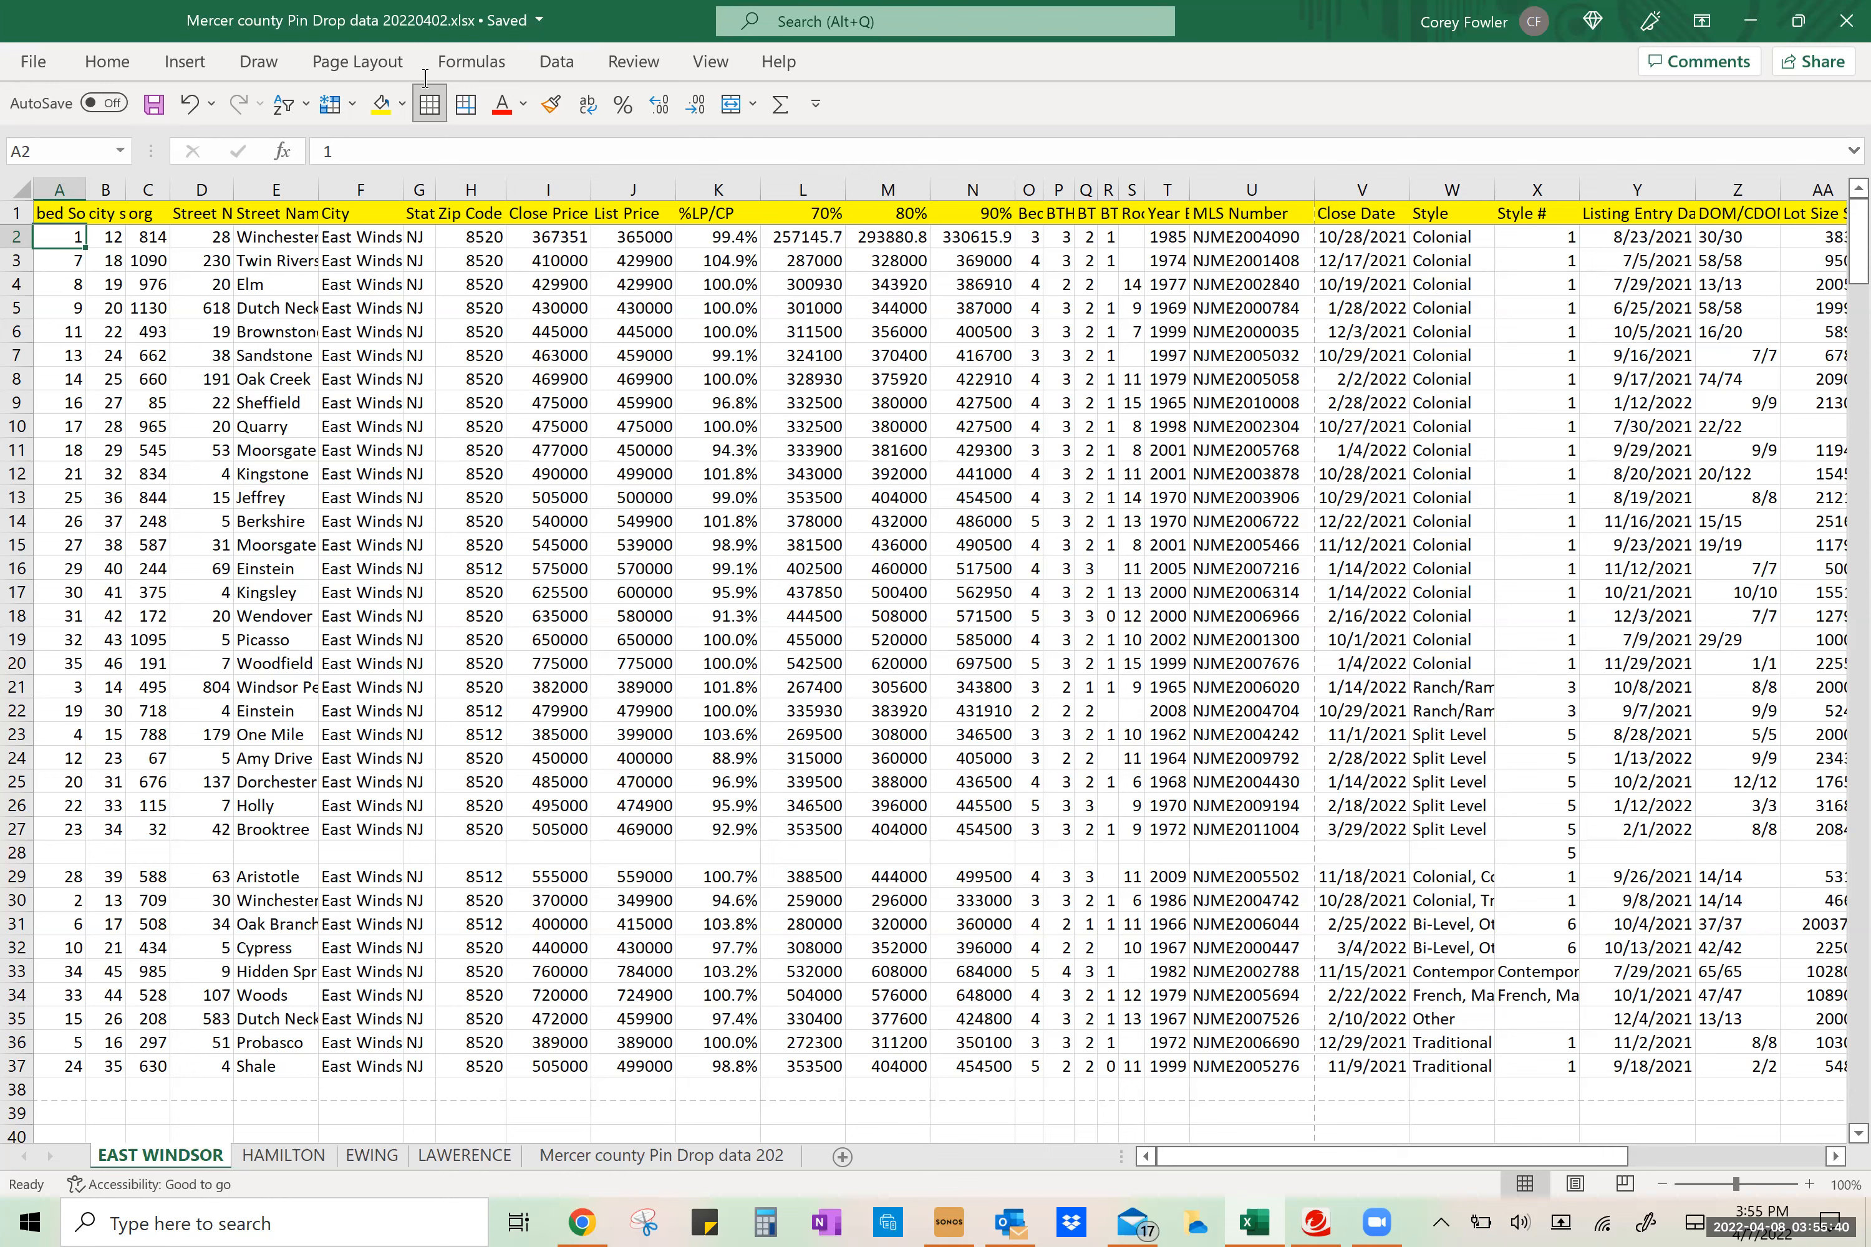
Show the EAST WINDSOR sheet in page break preview and switch to the HAMILTON sheet
click(466, 103)
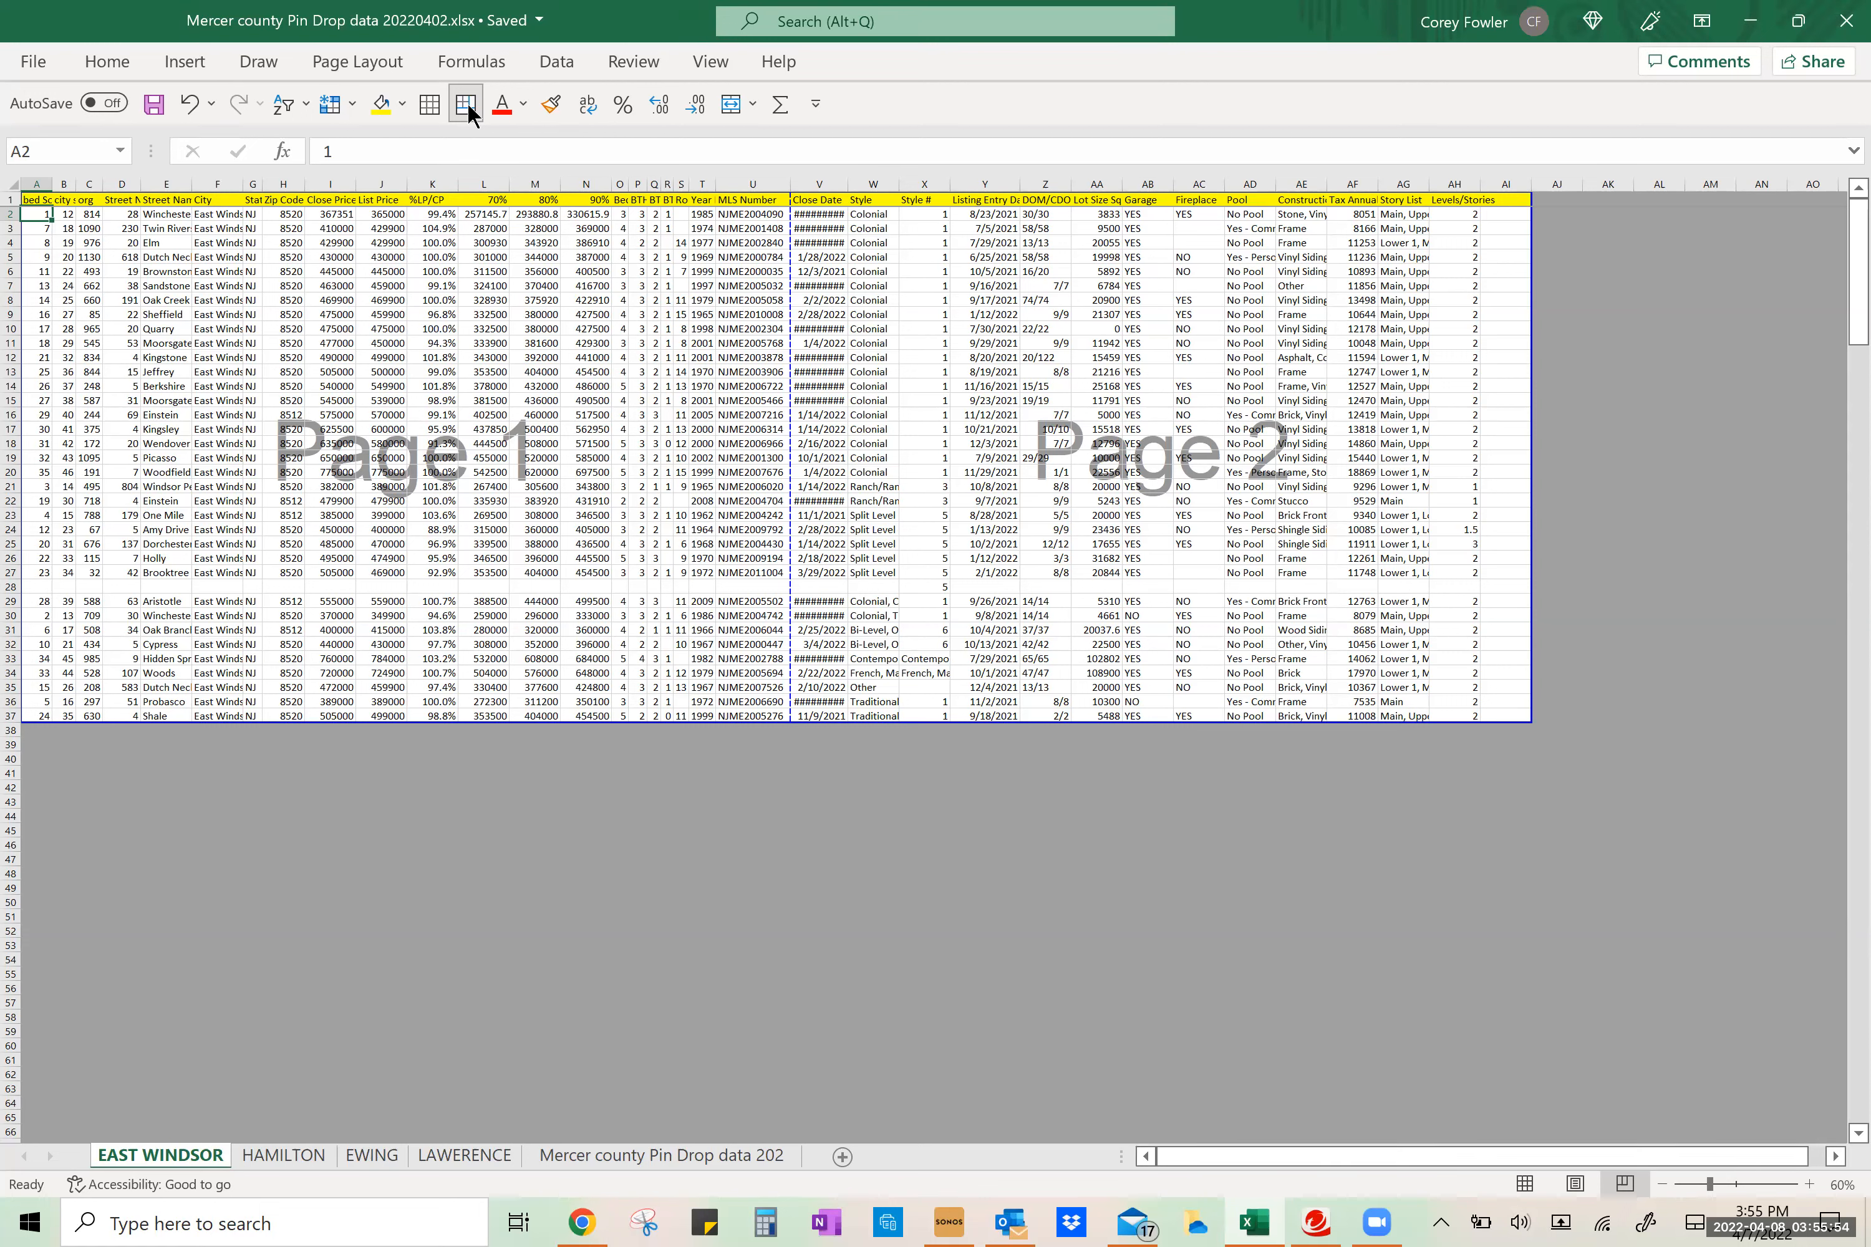
click(283, 1156)
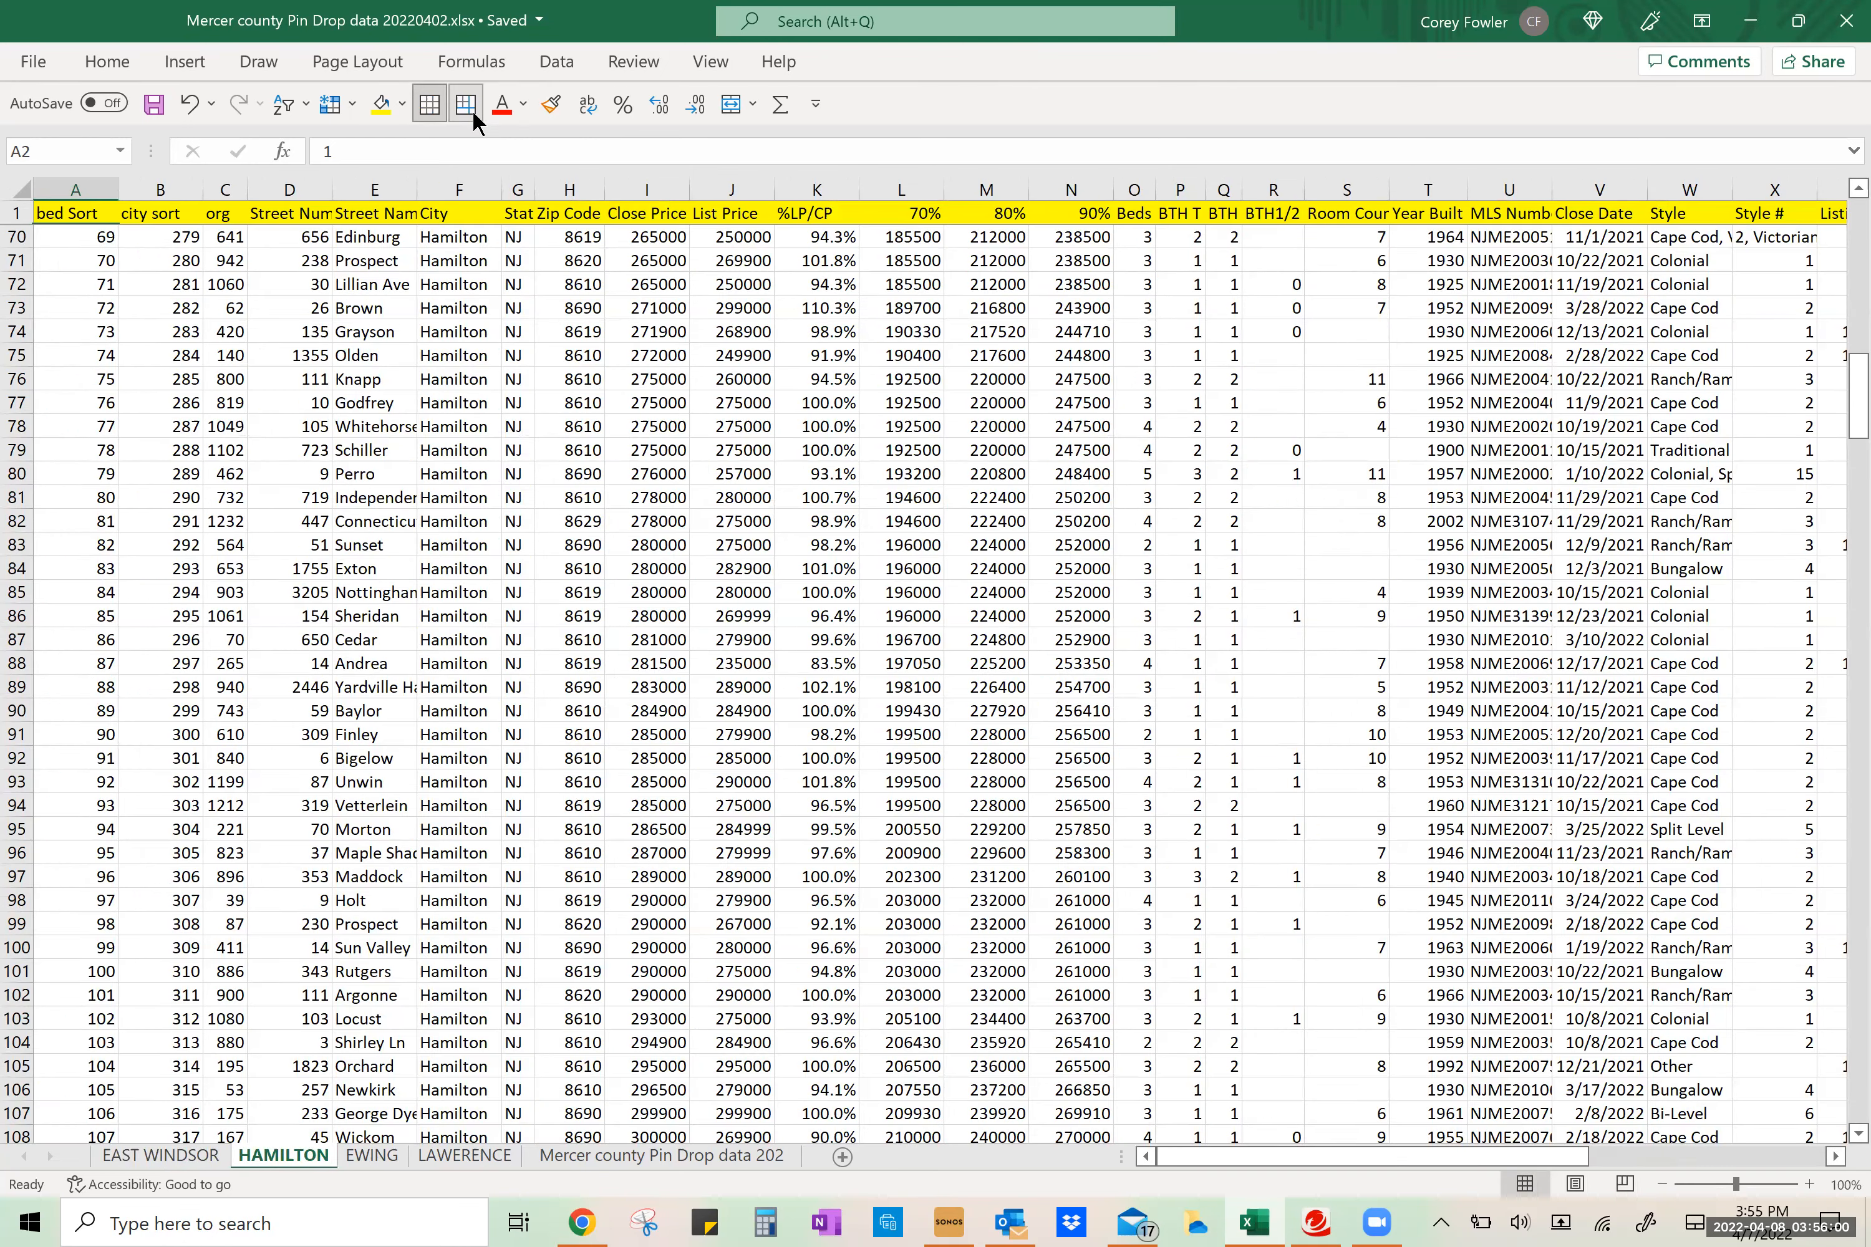
Show the HAMILTON sheet in page break preview and look over how its rows and columns divide into pages
click(472, 111)
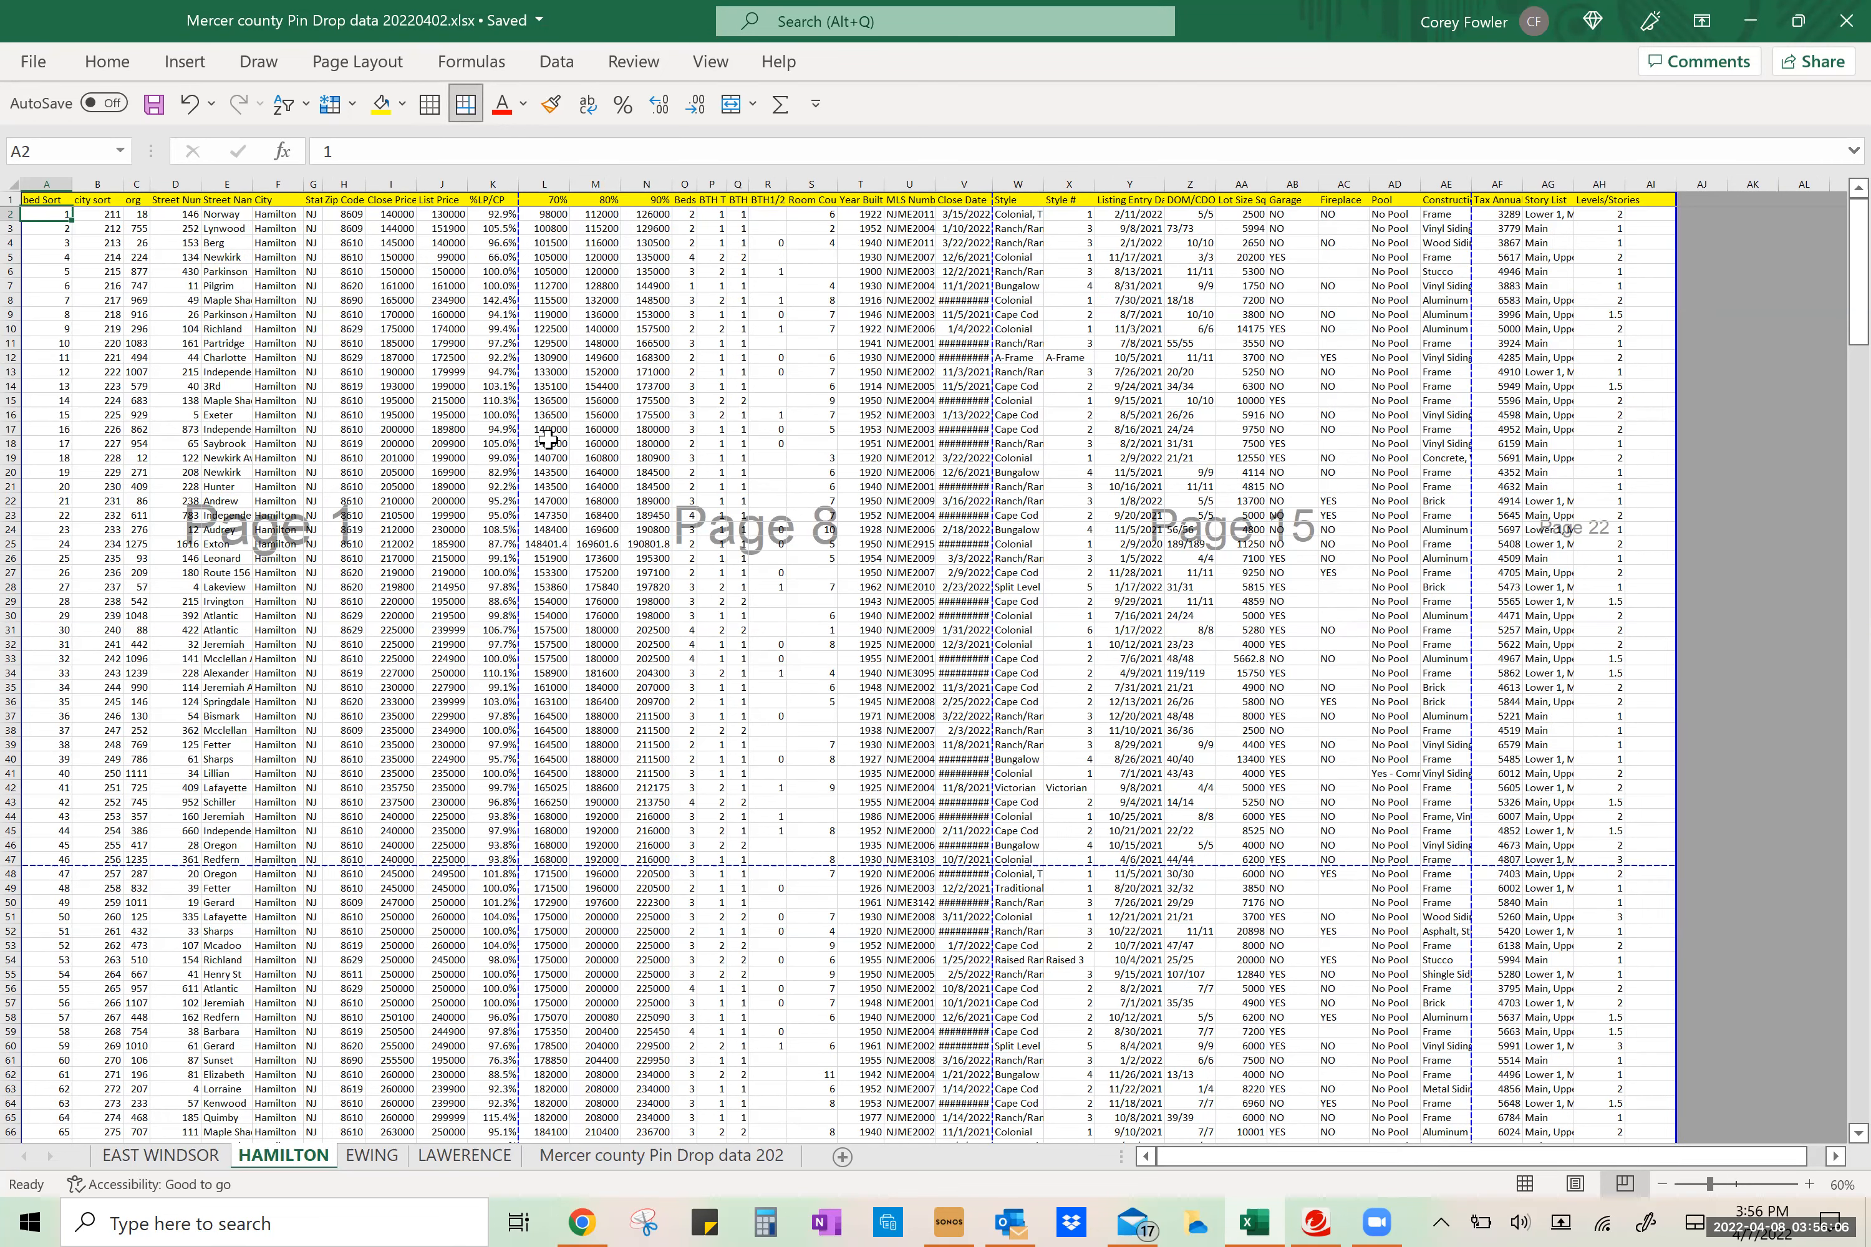
scroll(351, 555, down, 4)
scroll(351, 555, down, 4)
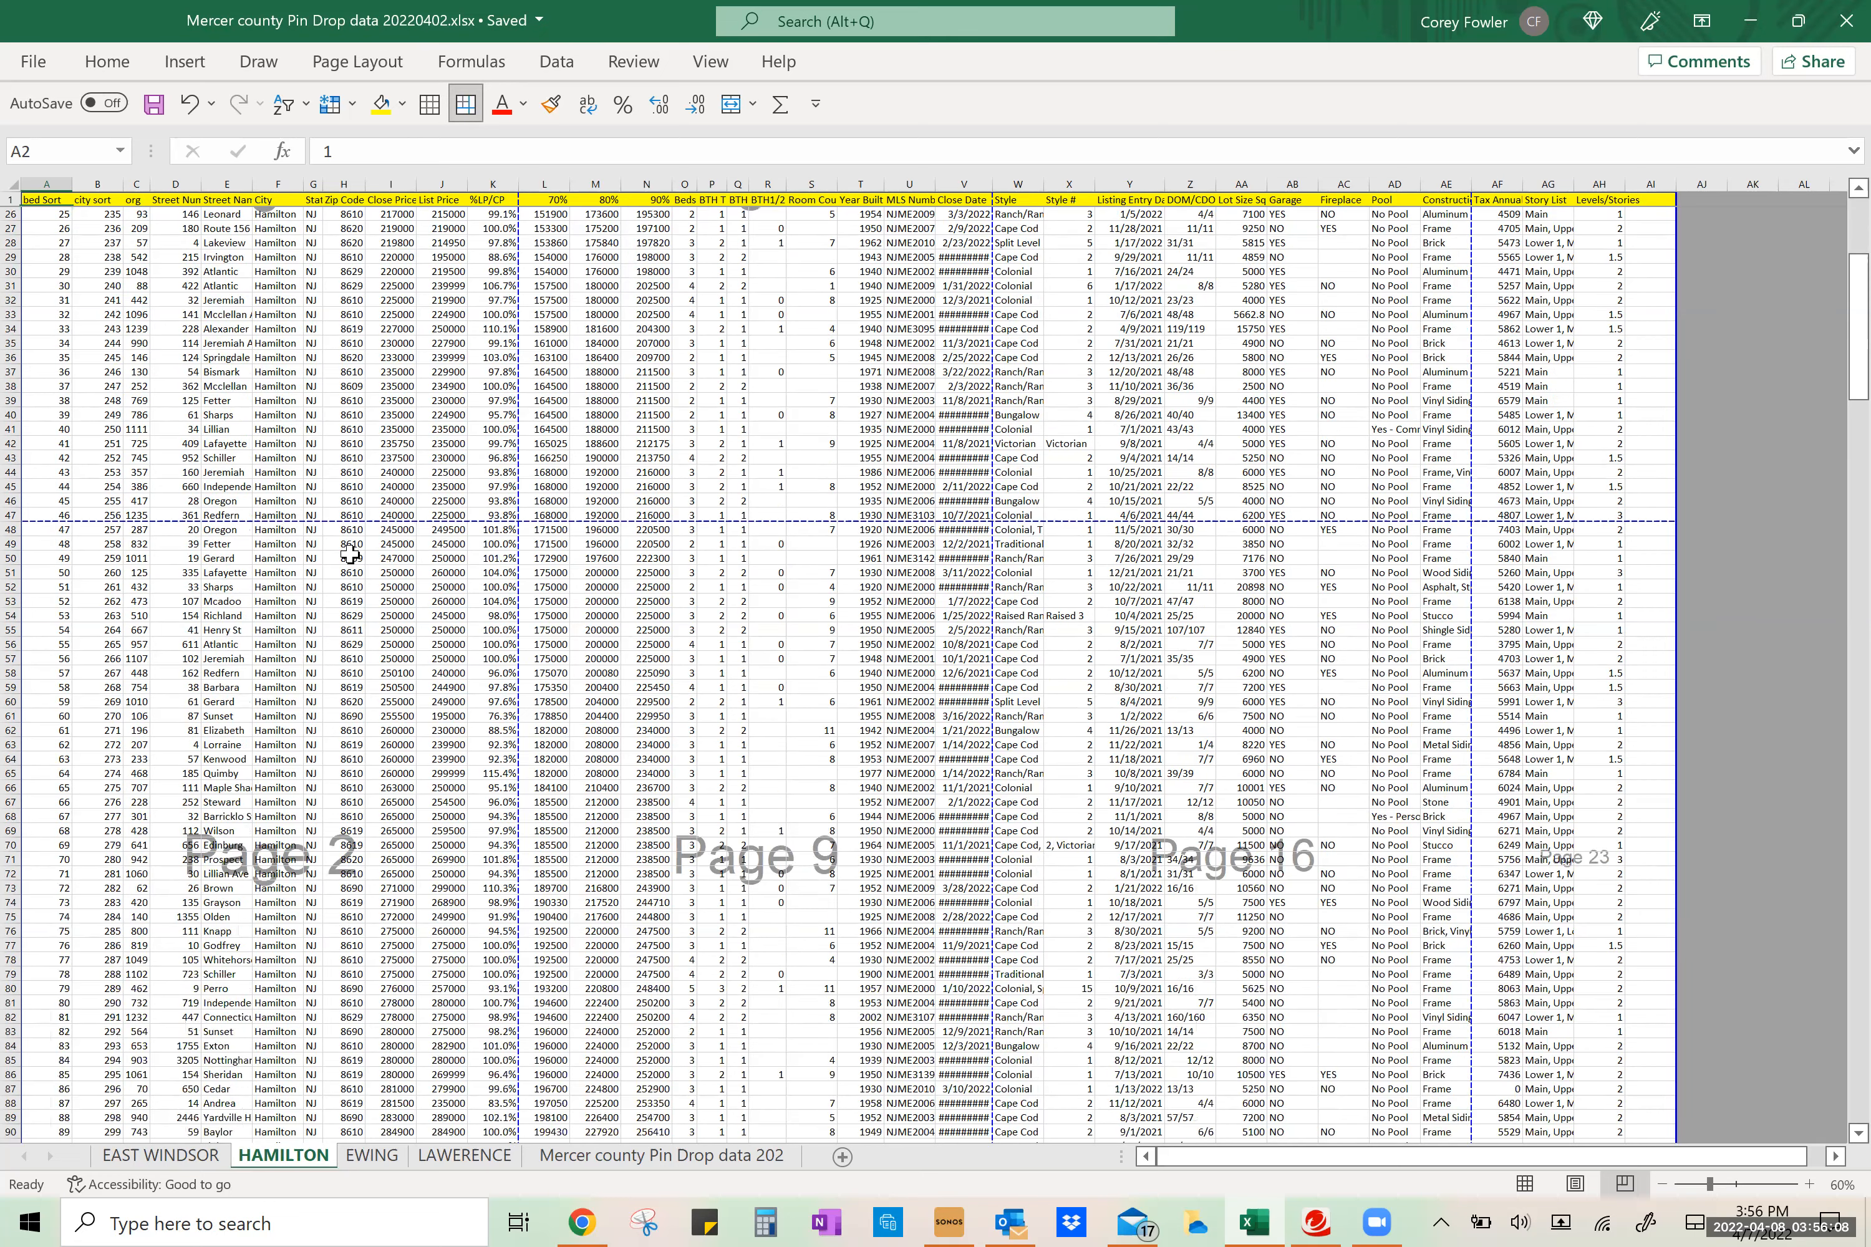
scroll(351, 555, down, 14)
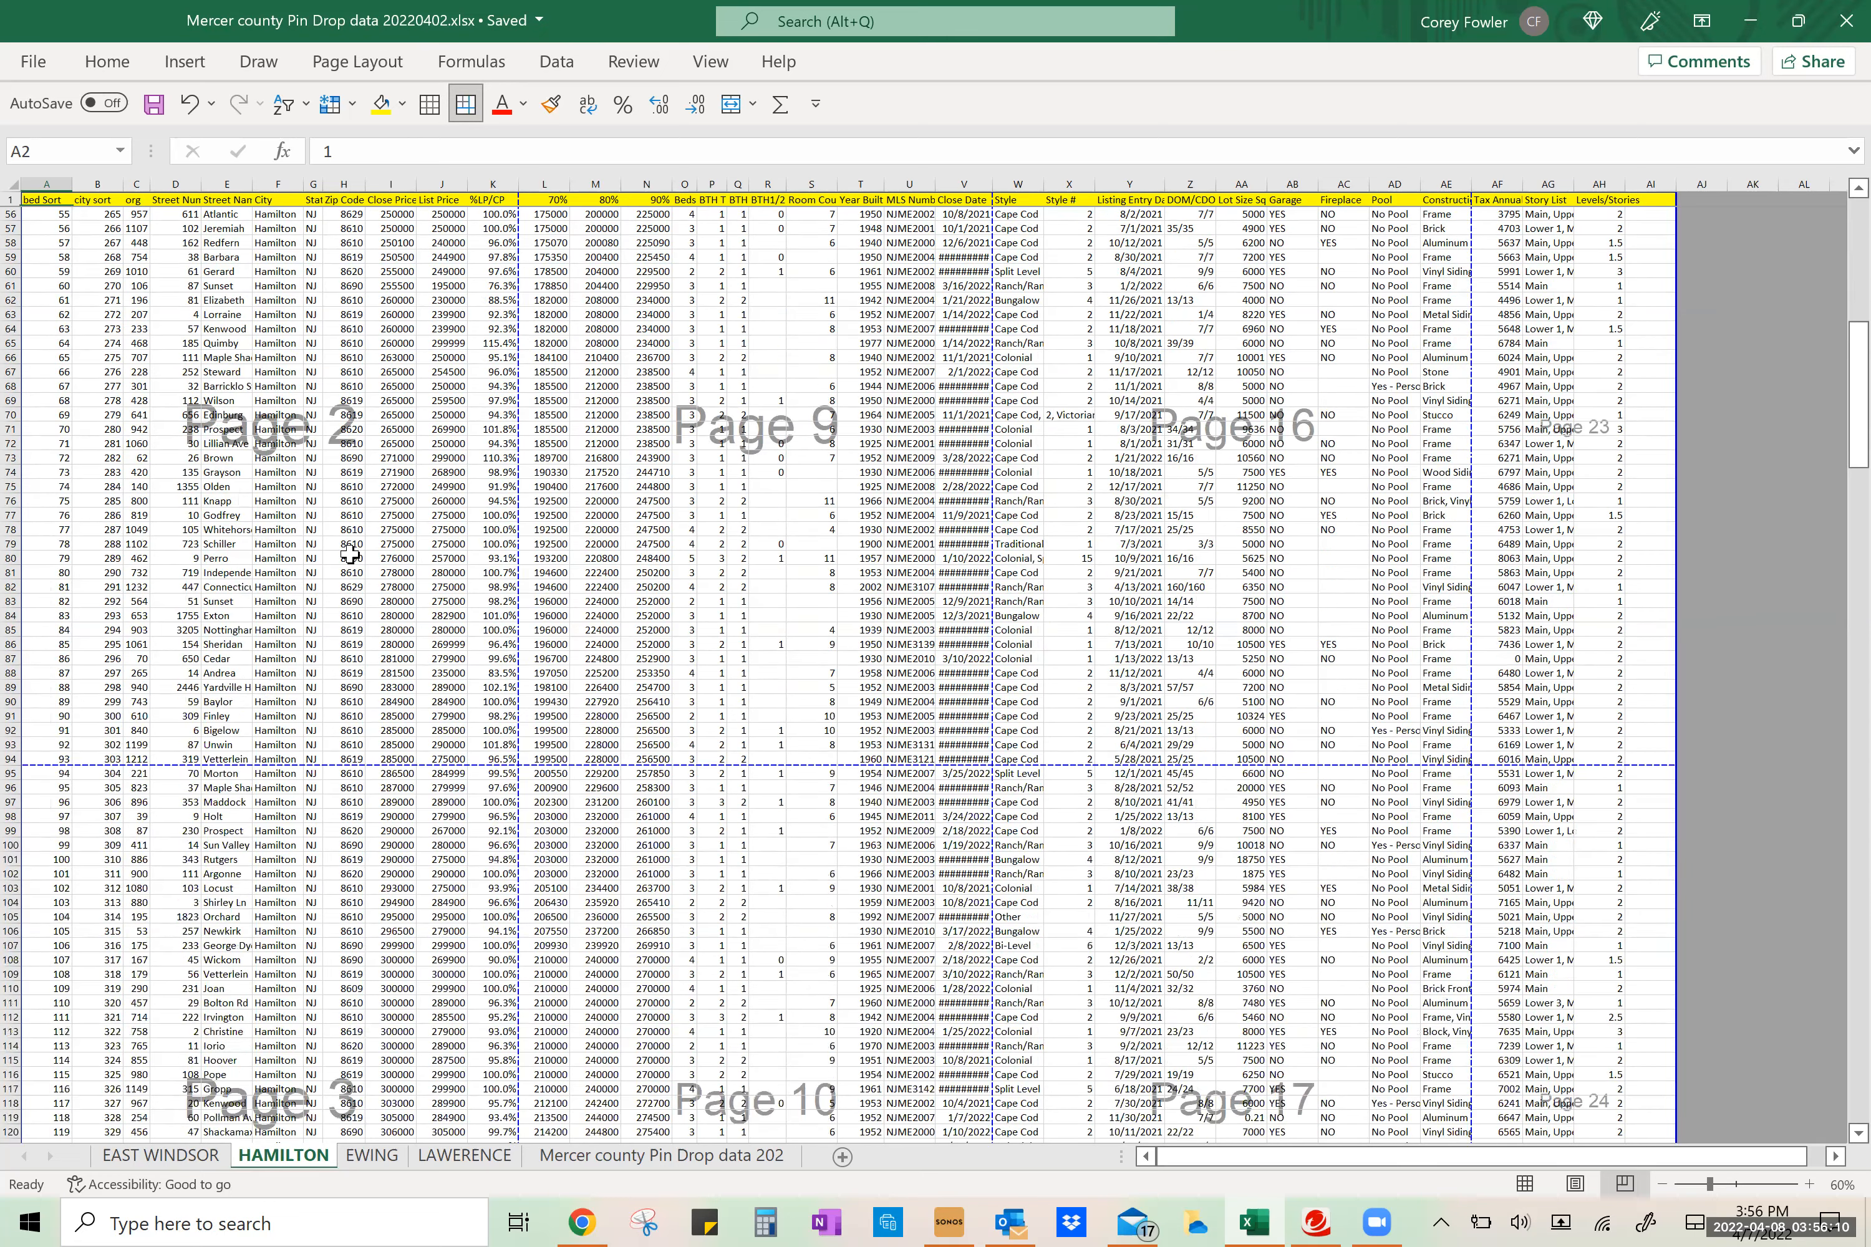
scroll(350, 555, up, 20)
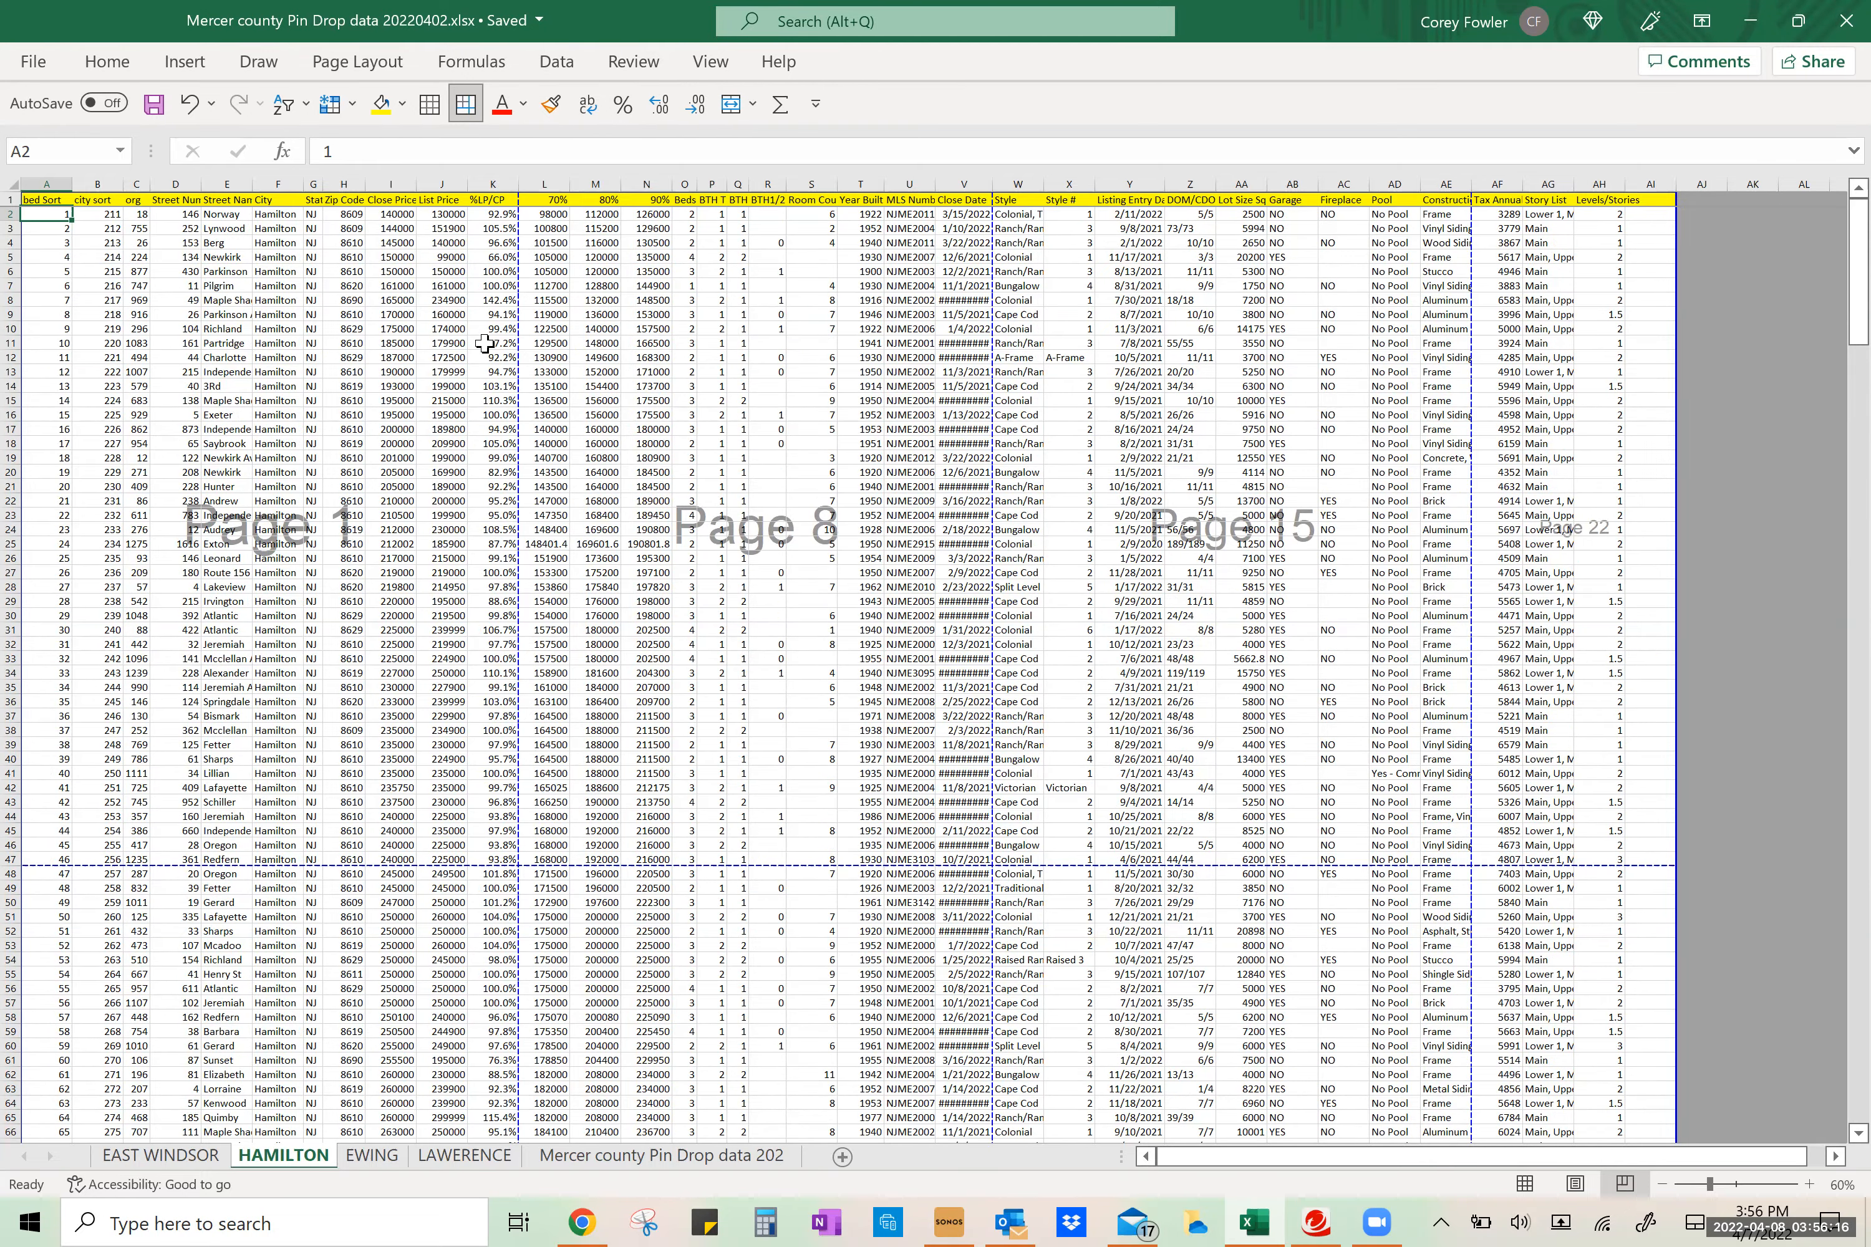
Compare the page break layouts of the EAST WINDSOR and HAMILTON sheets
click(158, 1157)
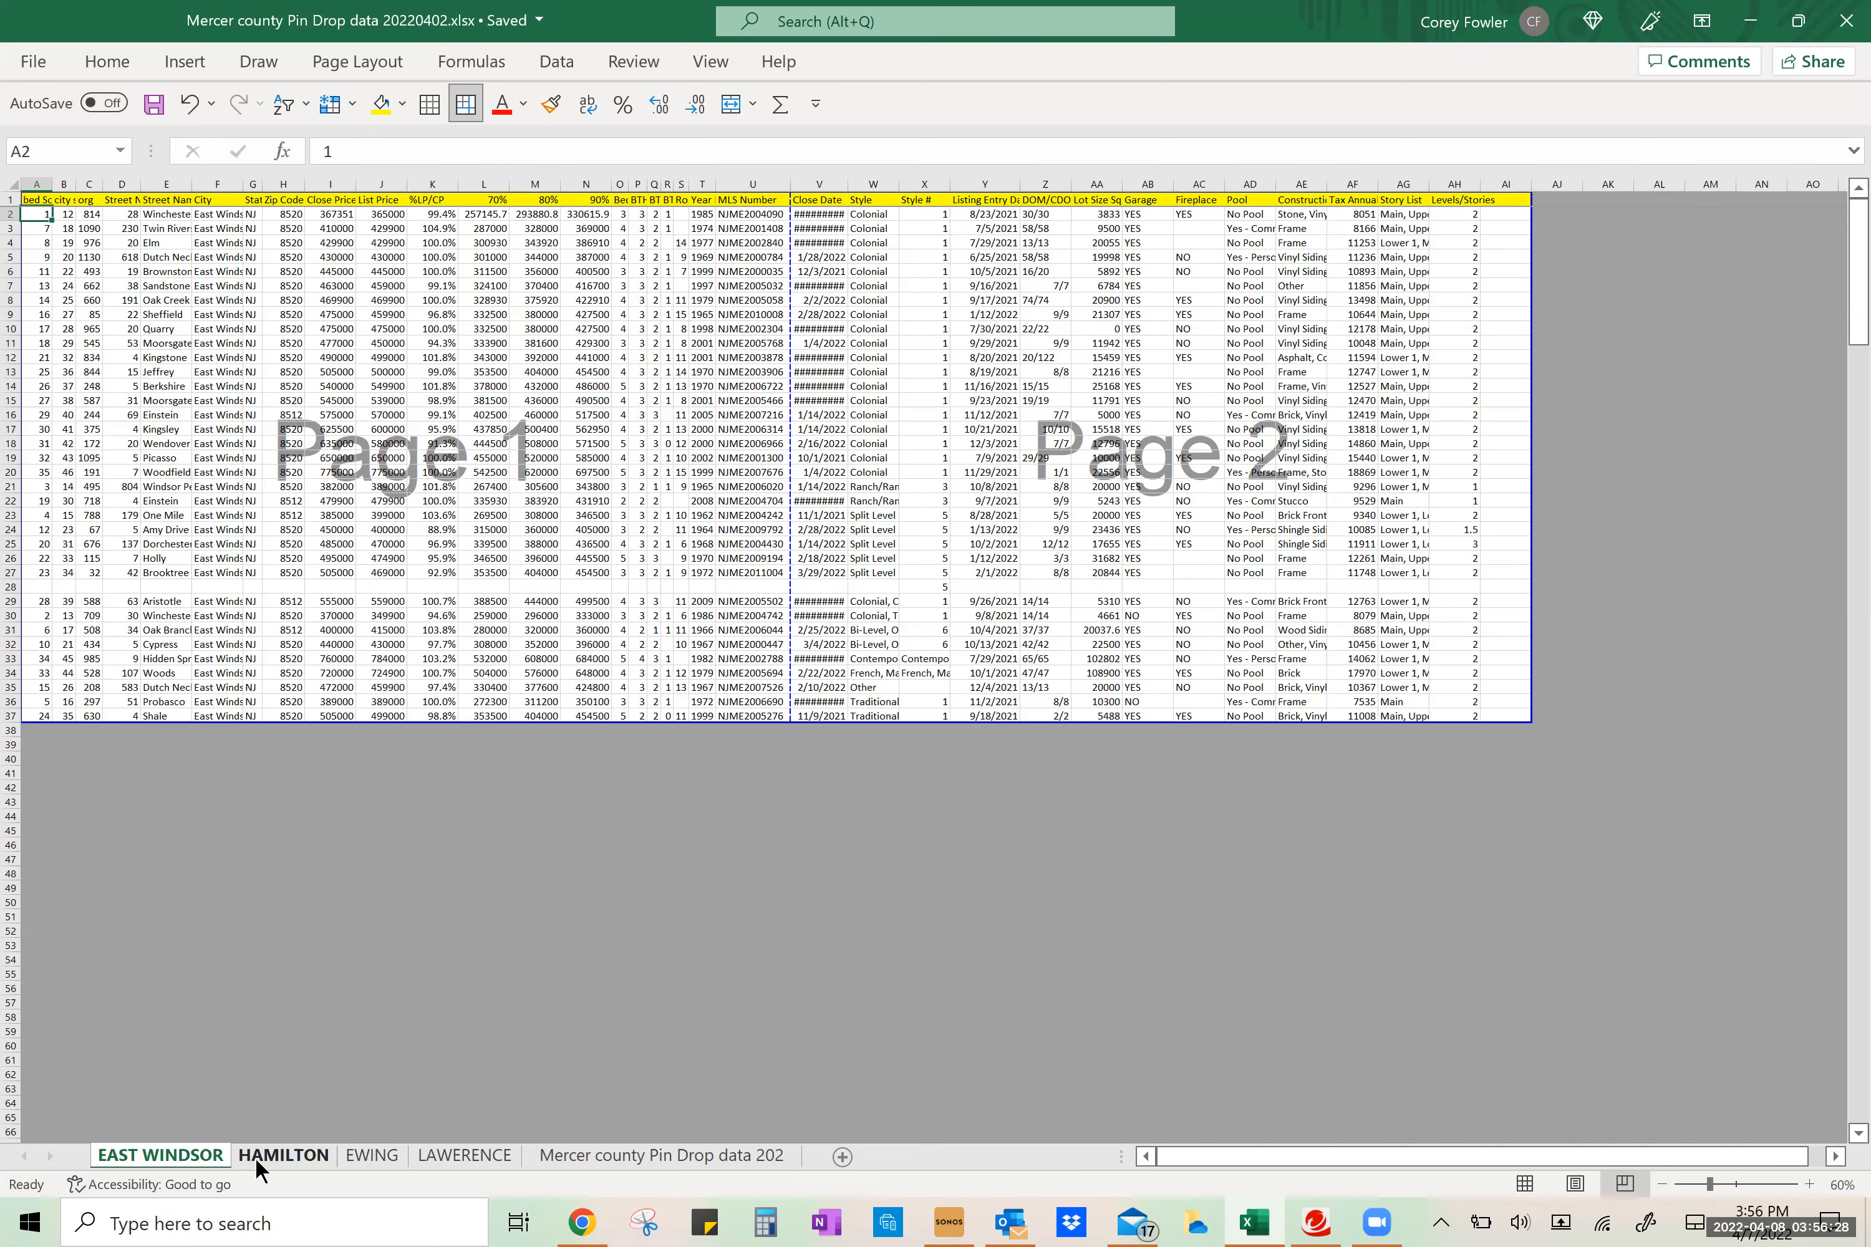
click(277, 1154)
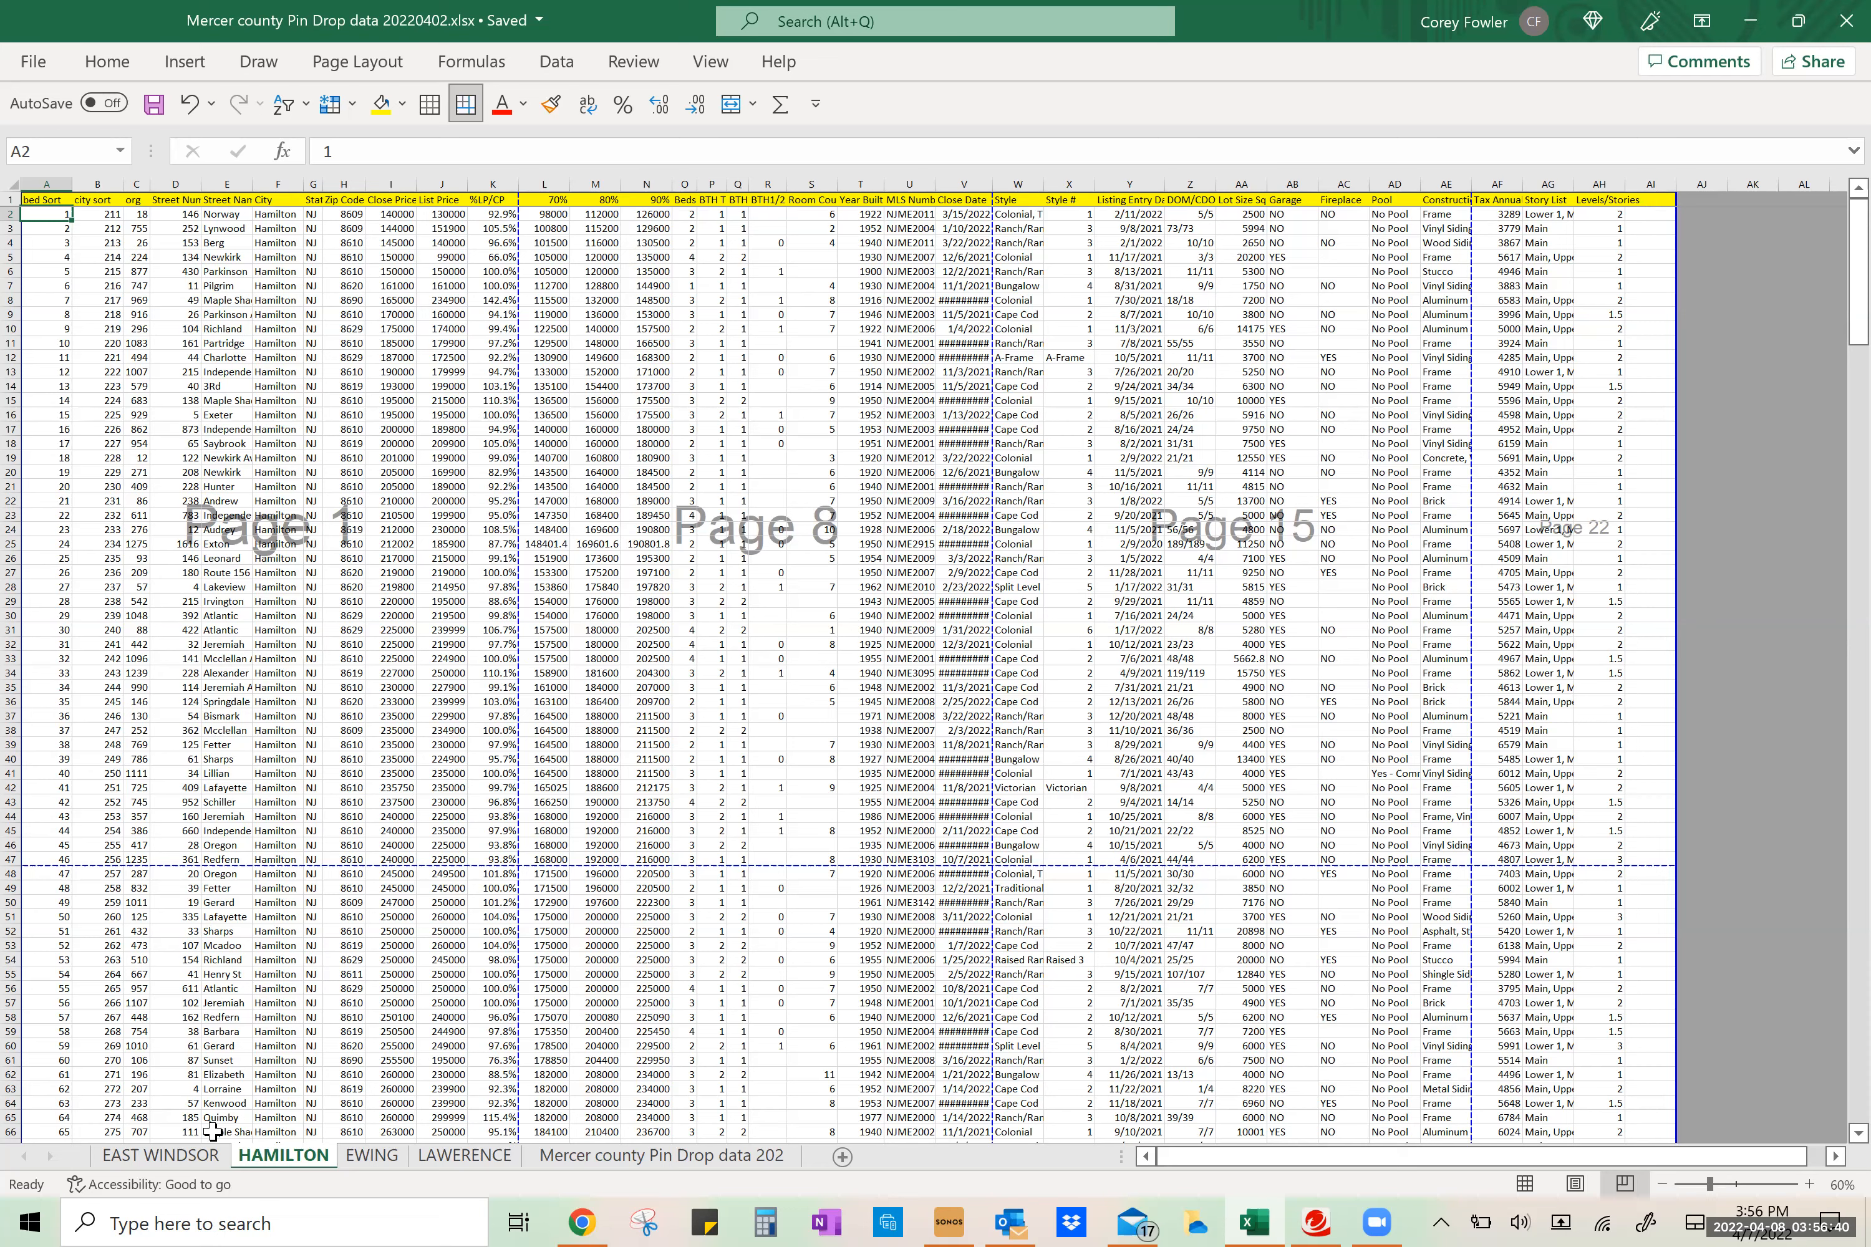
click(163, 1156)
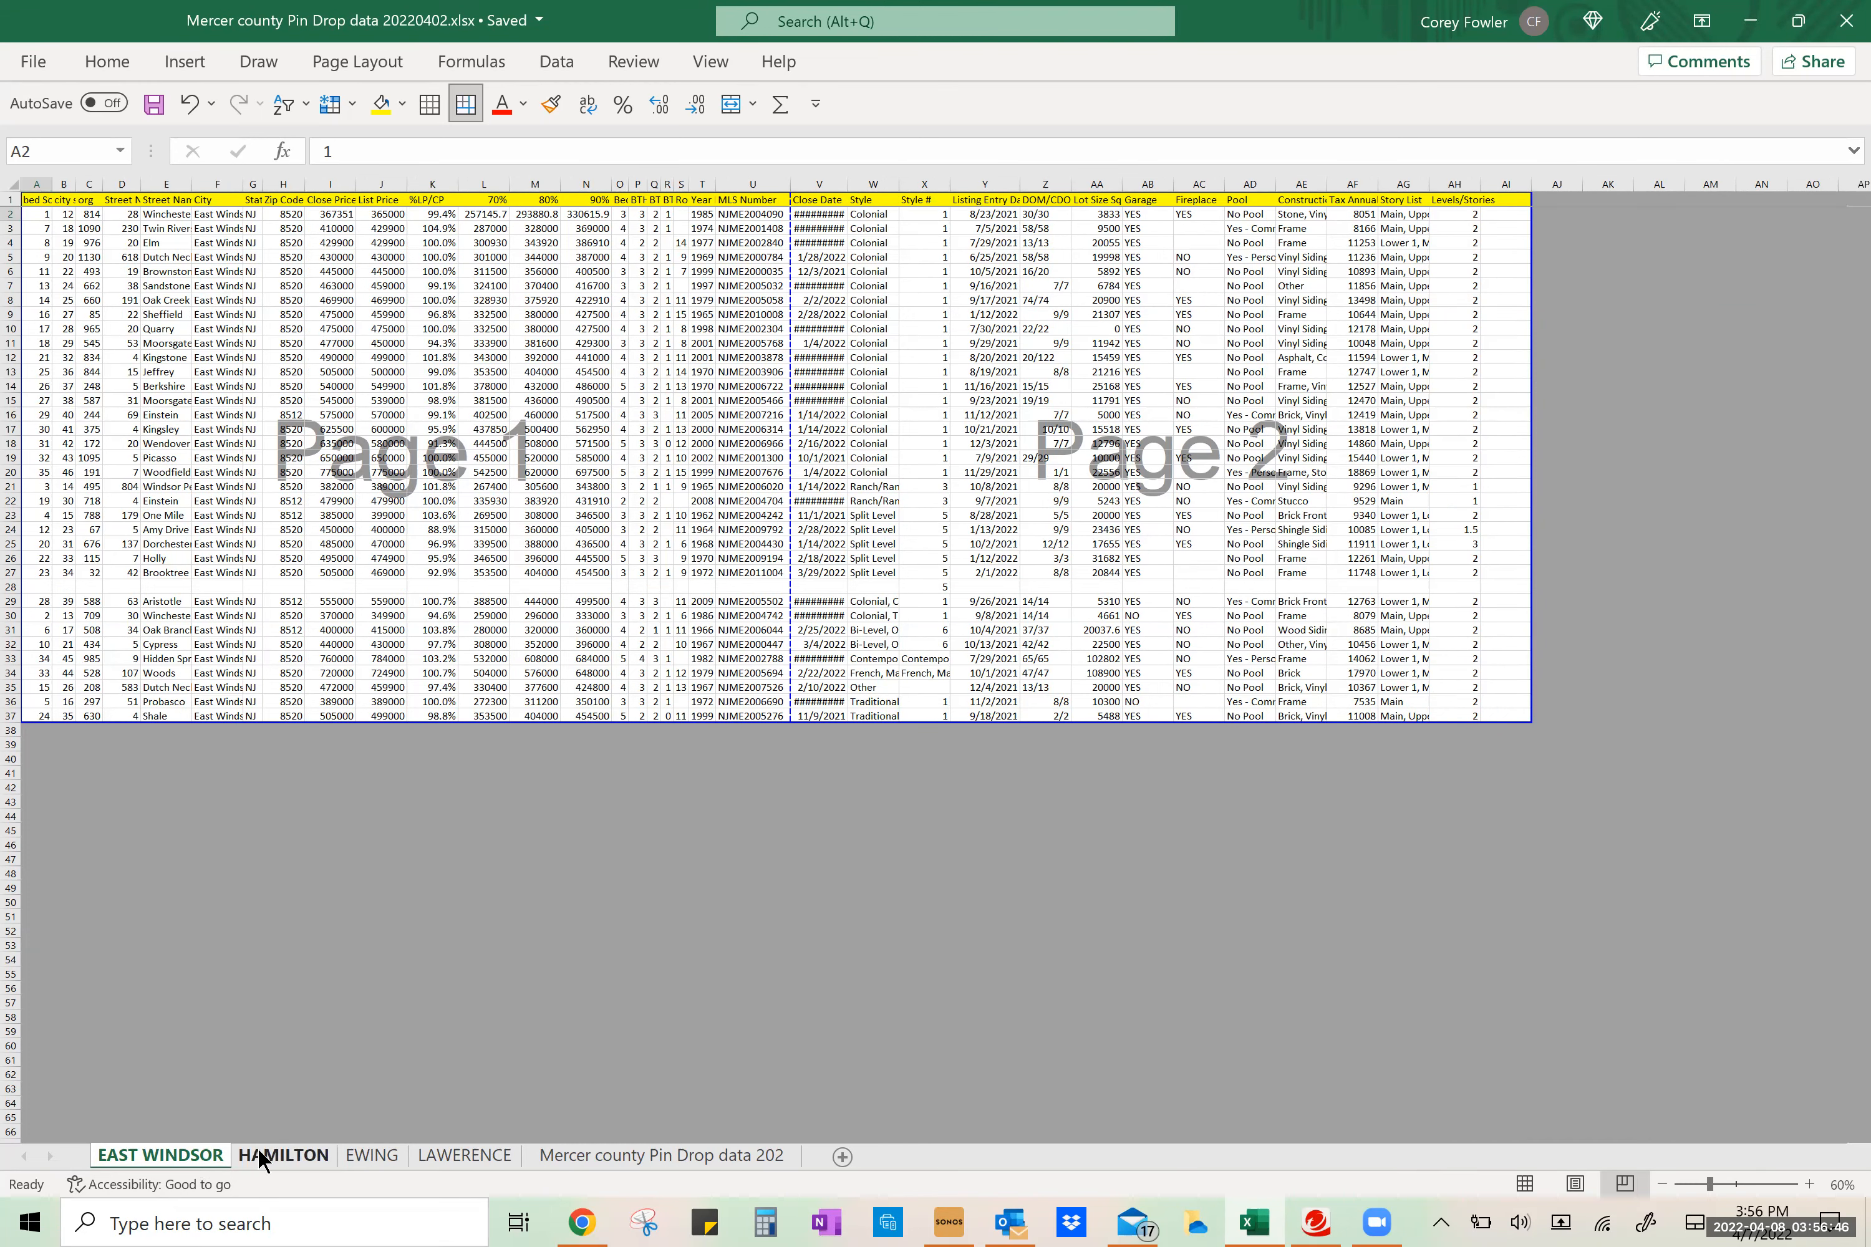
click(282, 1156)
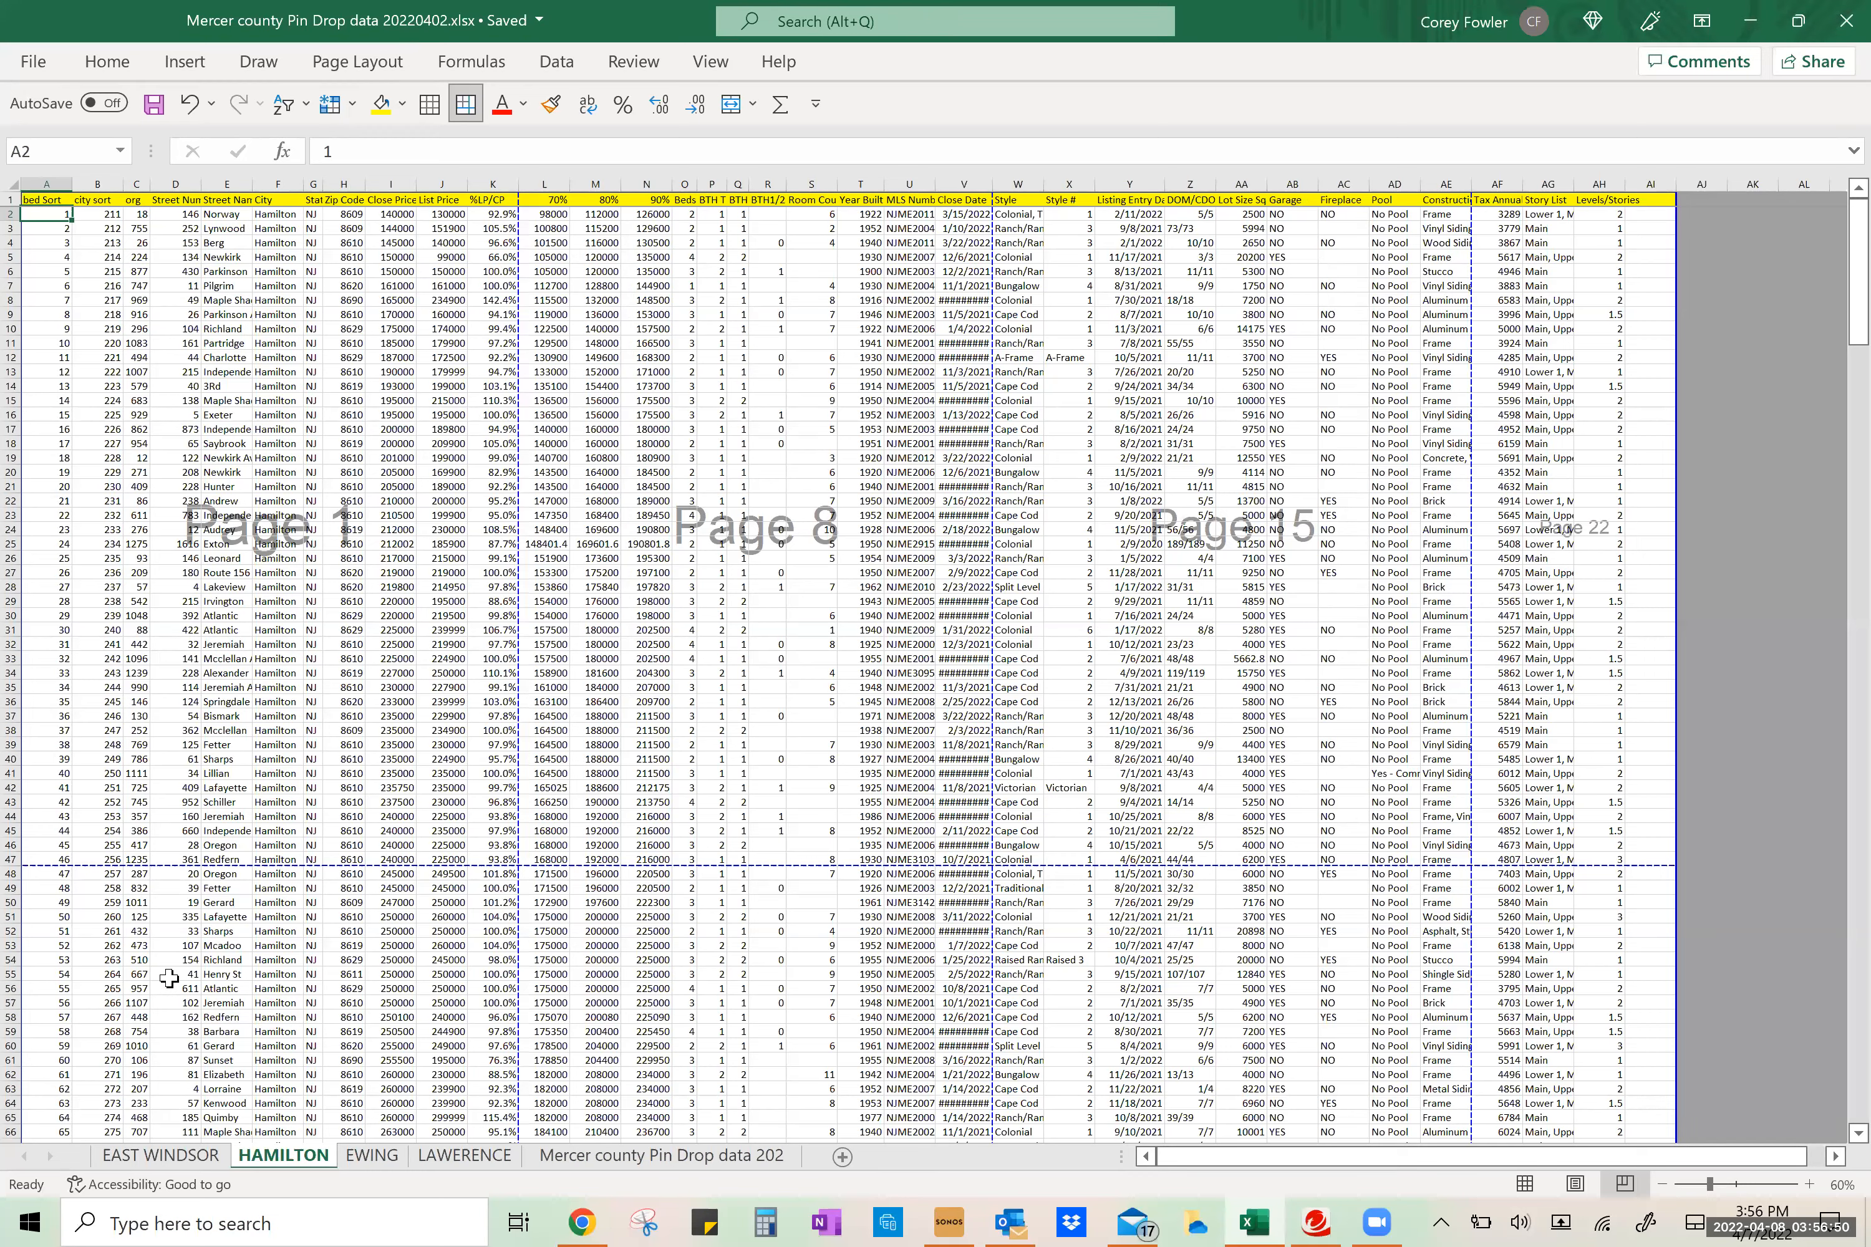
scroll(169, 978, down, 20)
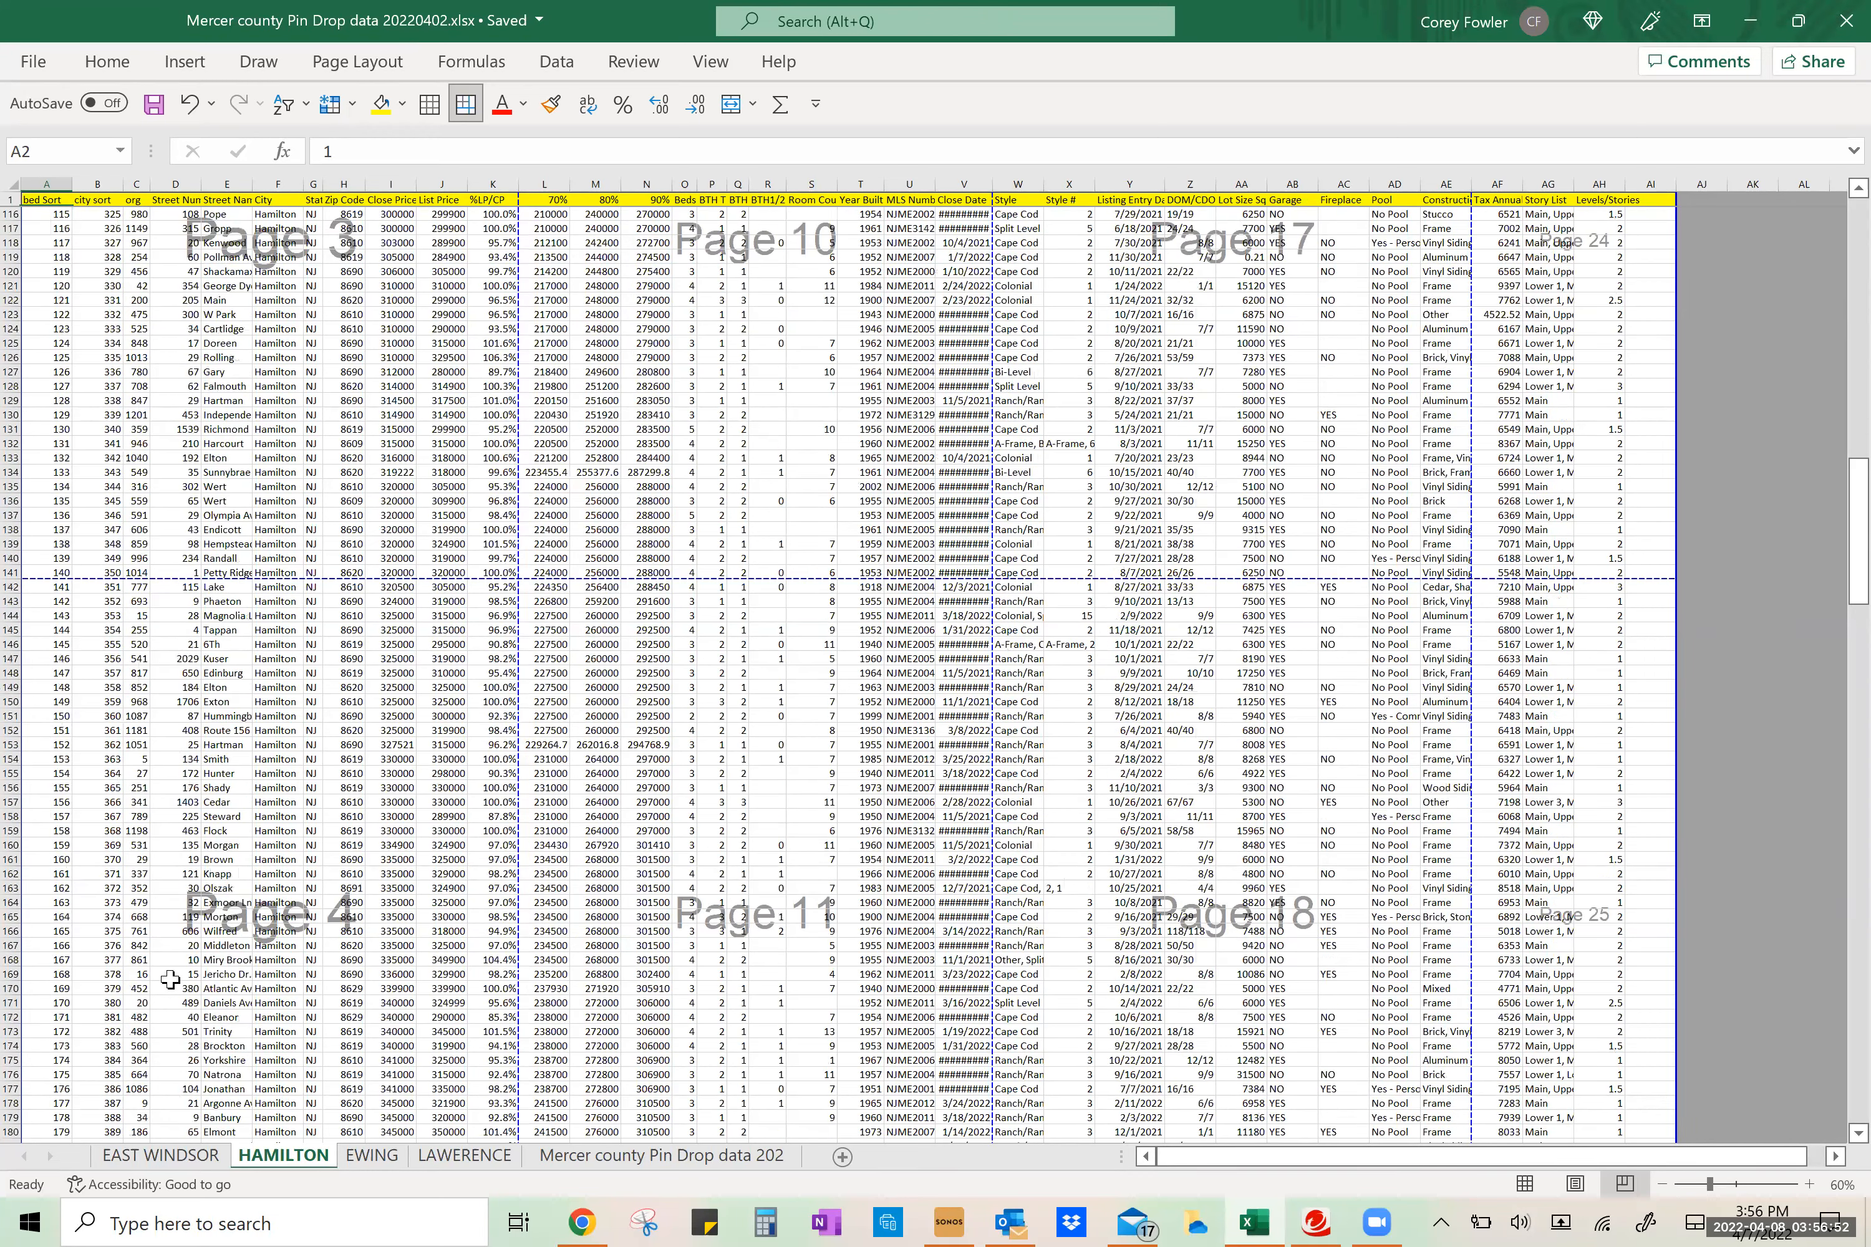
scroll(169, 978, up, 20)
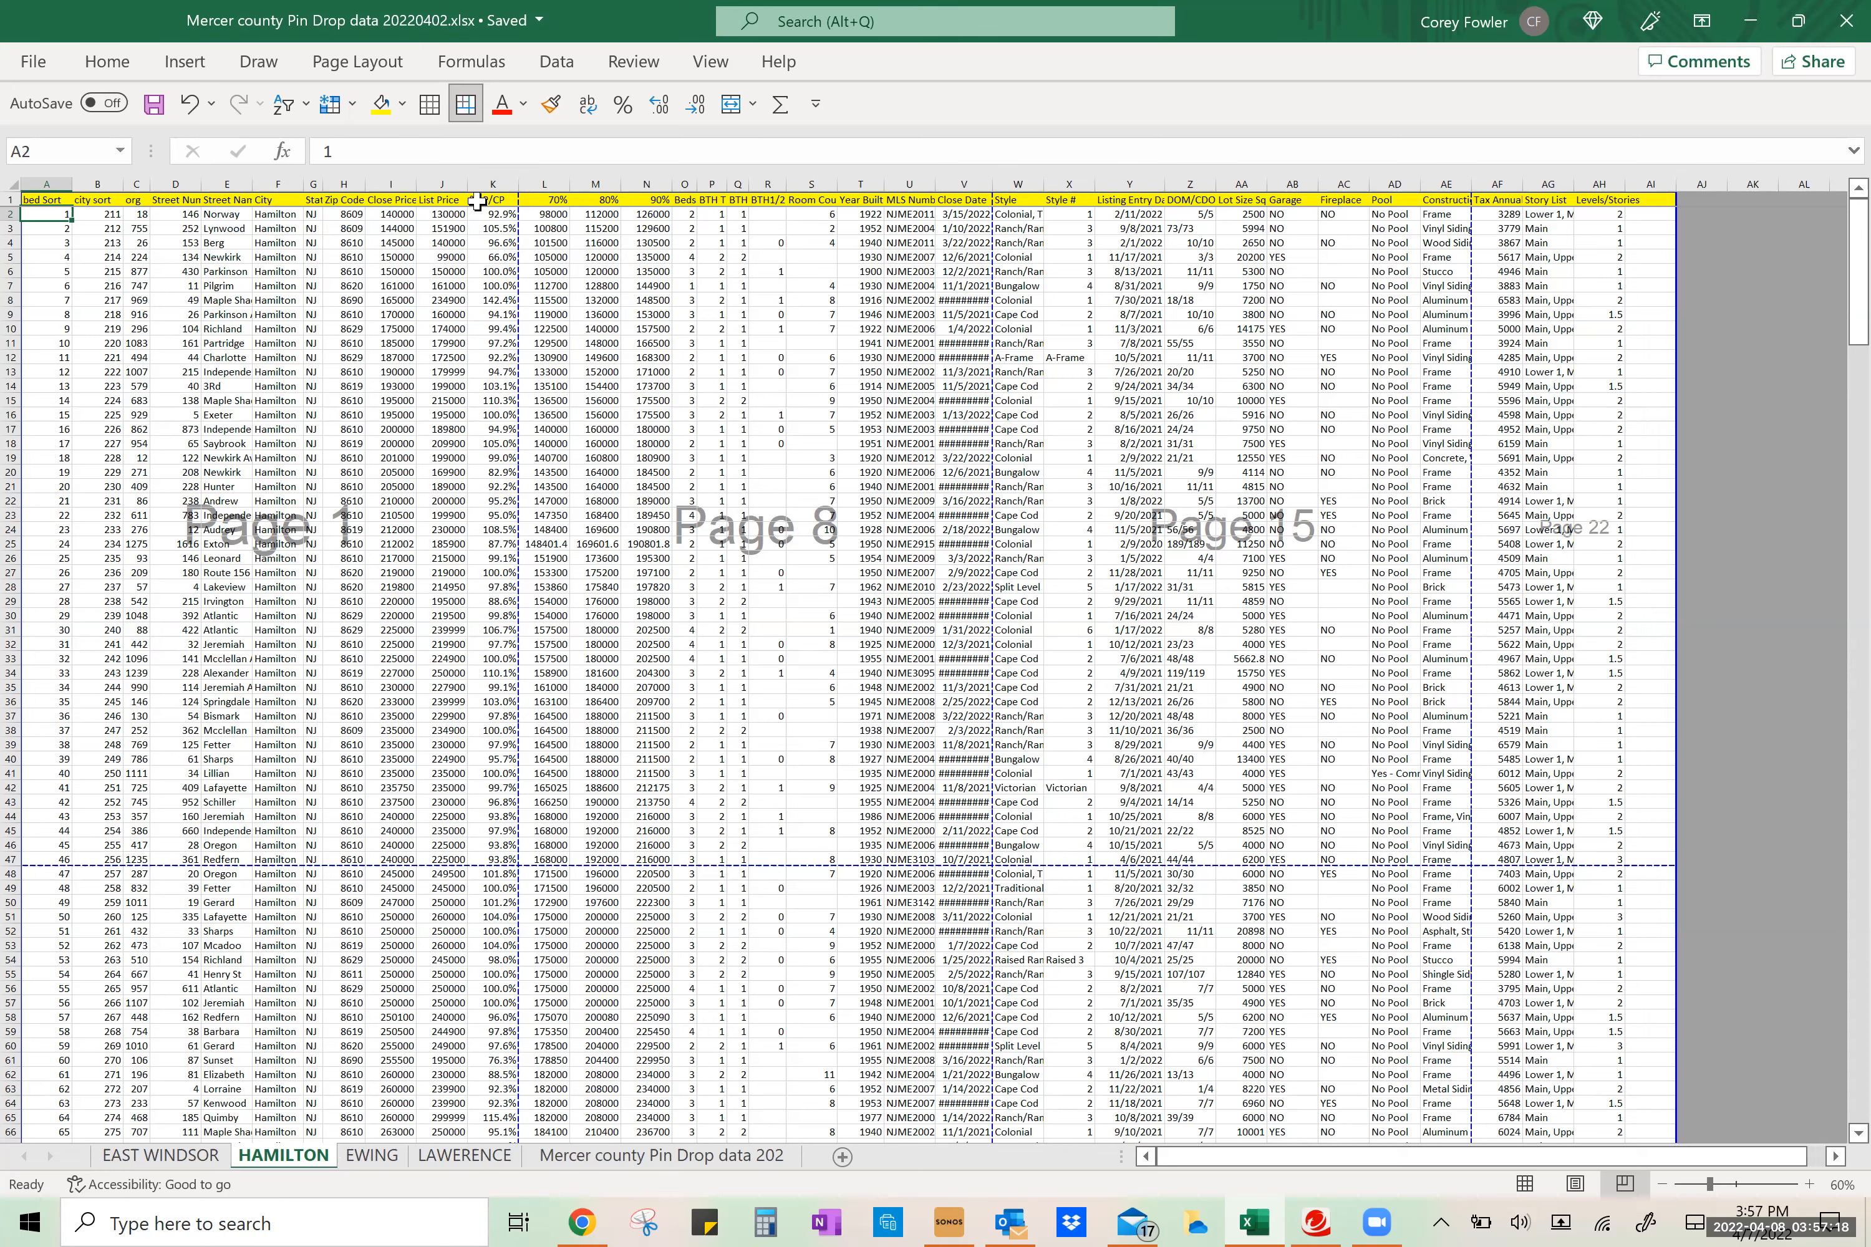
In the print preview, view only the active HAMILTON sheet and return the print scope to Print Entire Workbook
click(465, 103)
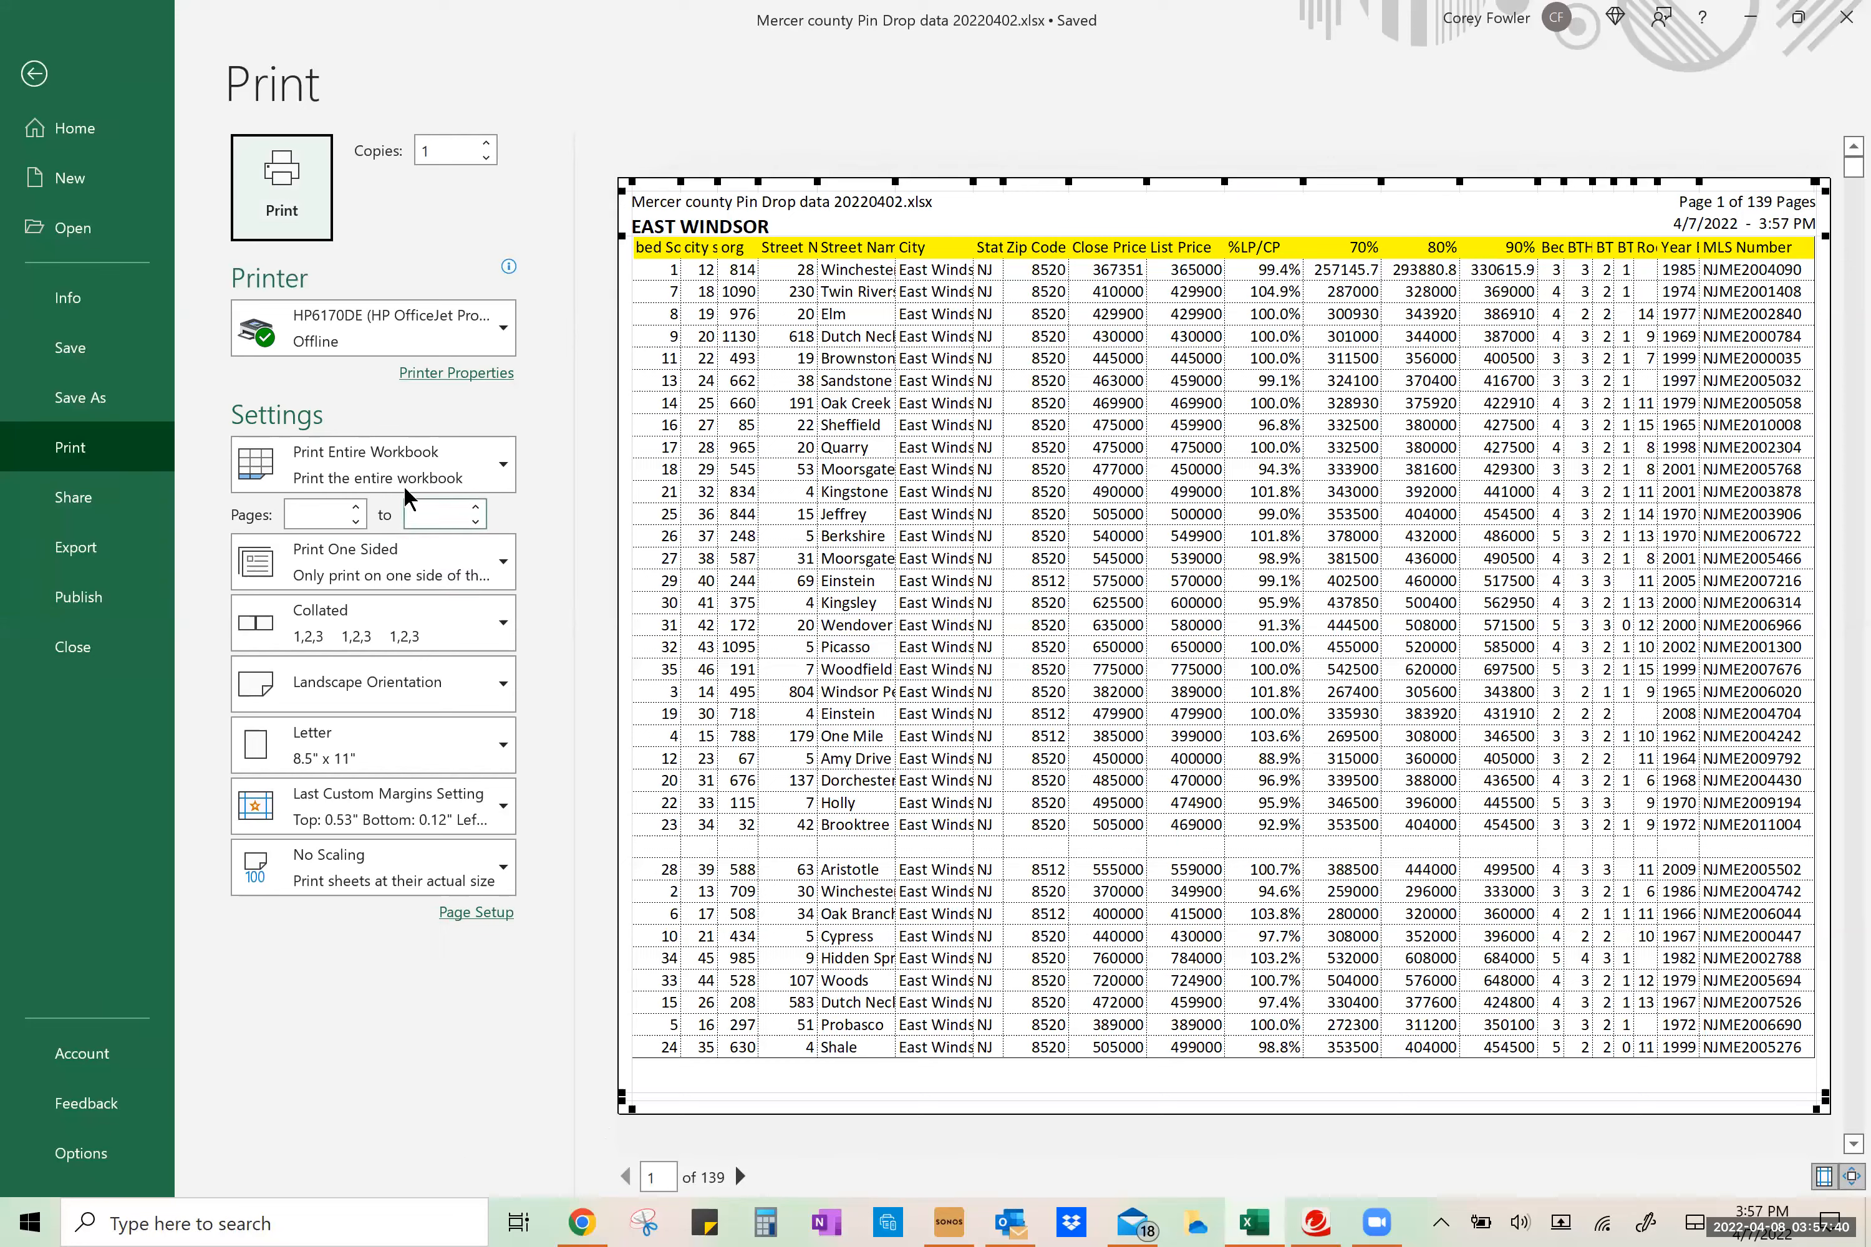
click(471, 479)
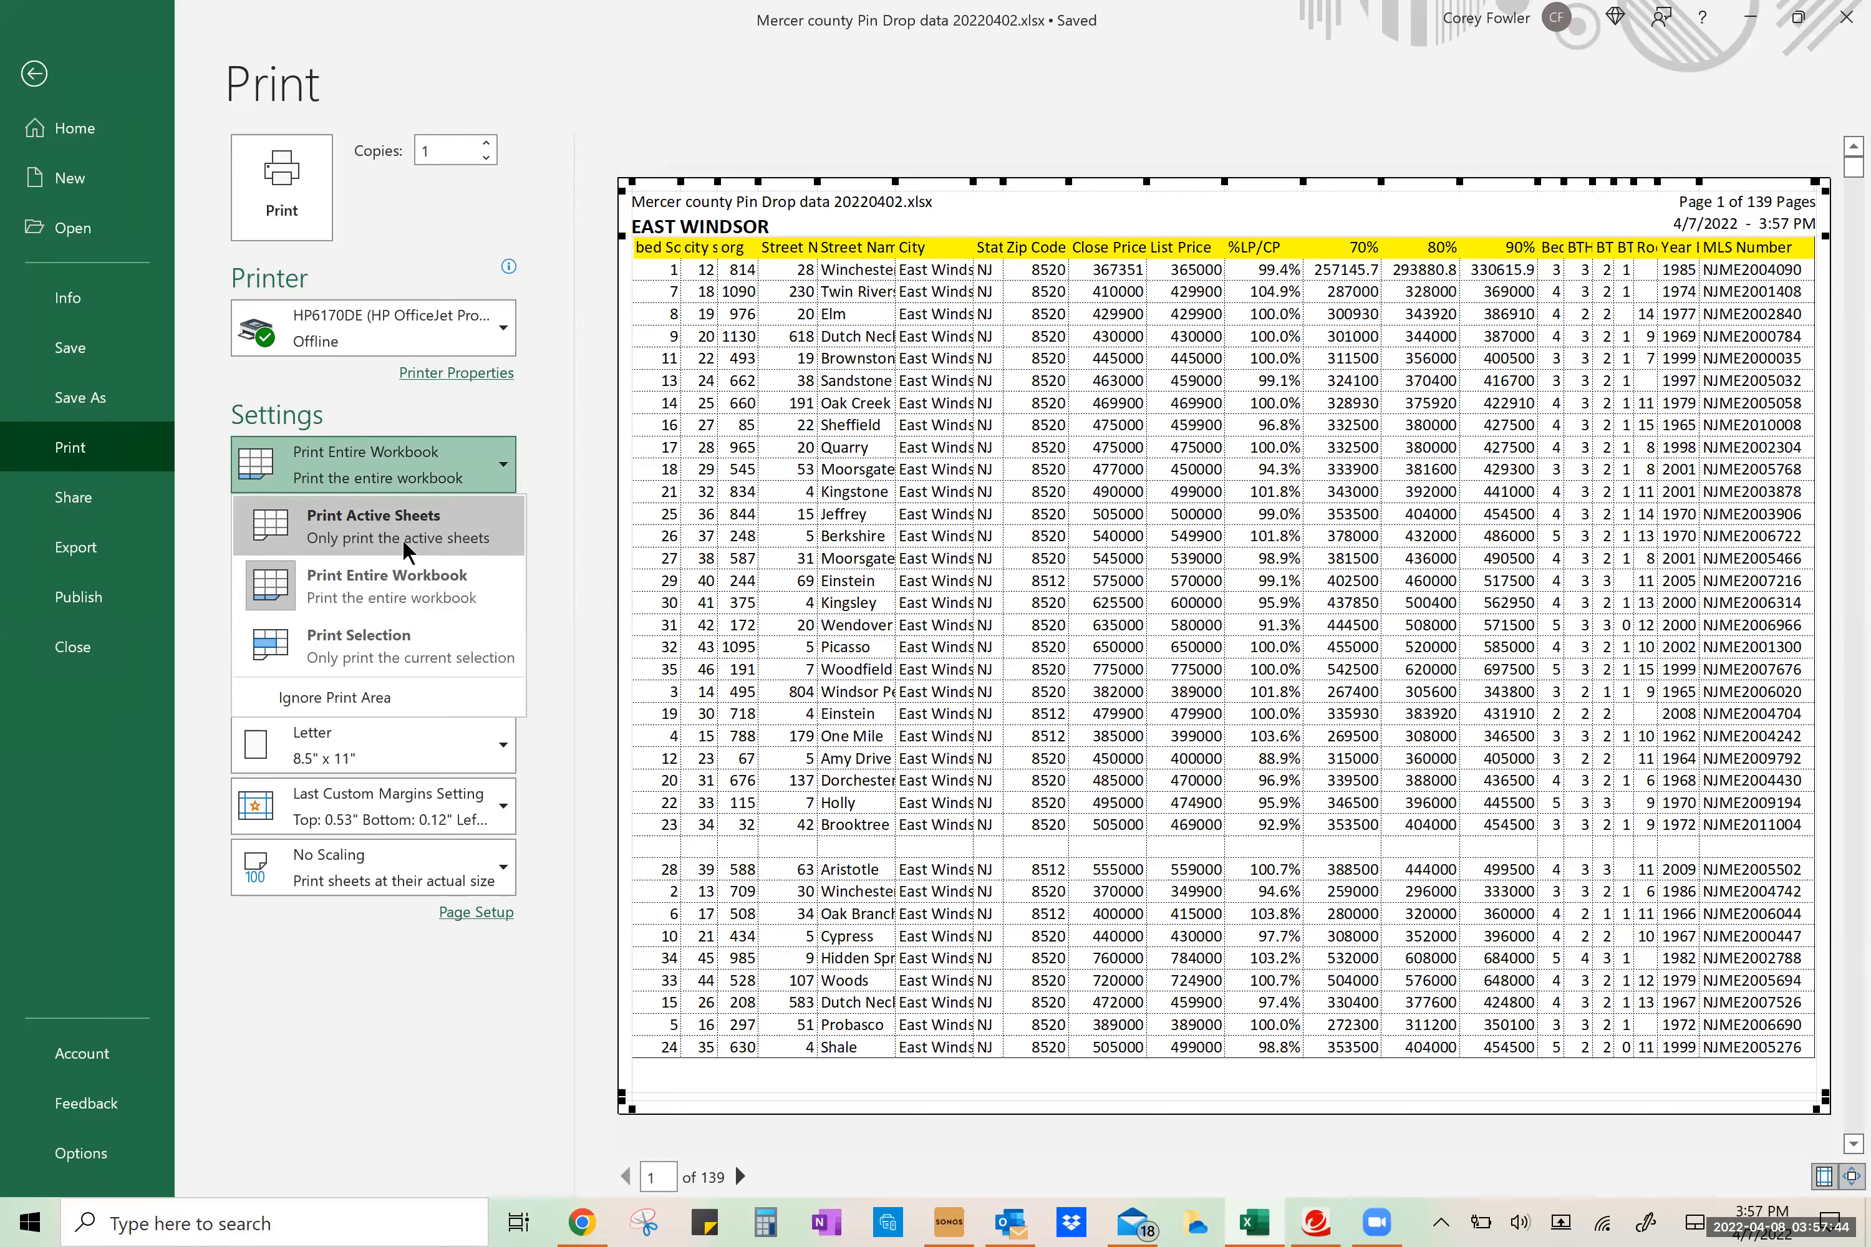
click(404, 546)
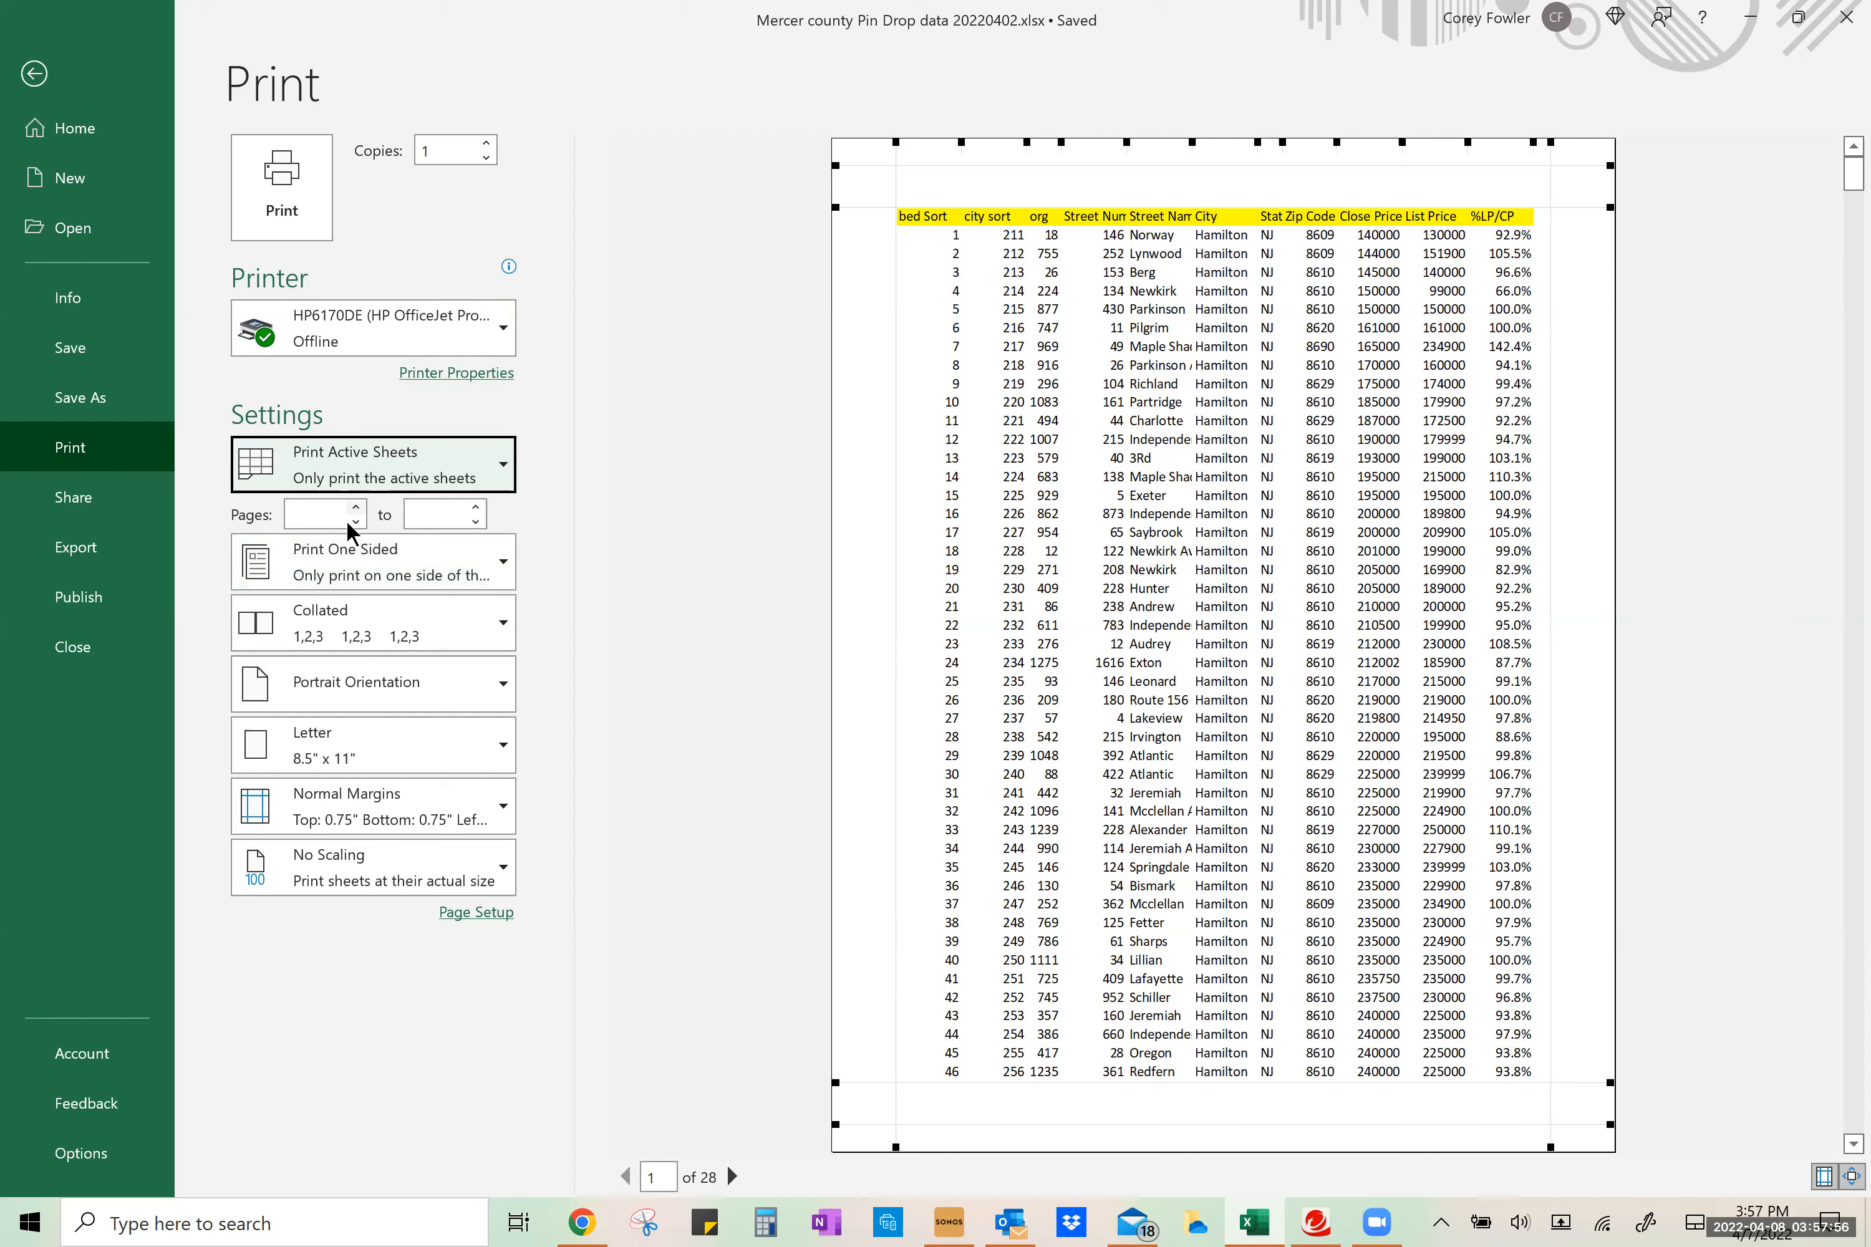
click(450, 487)
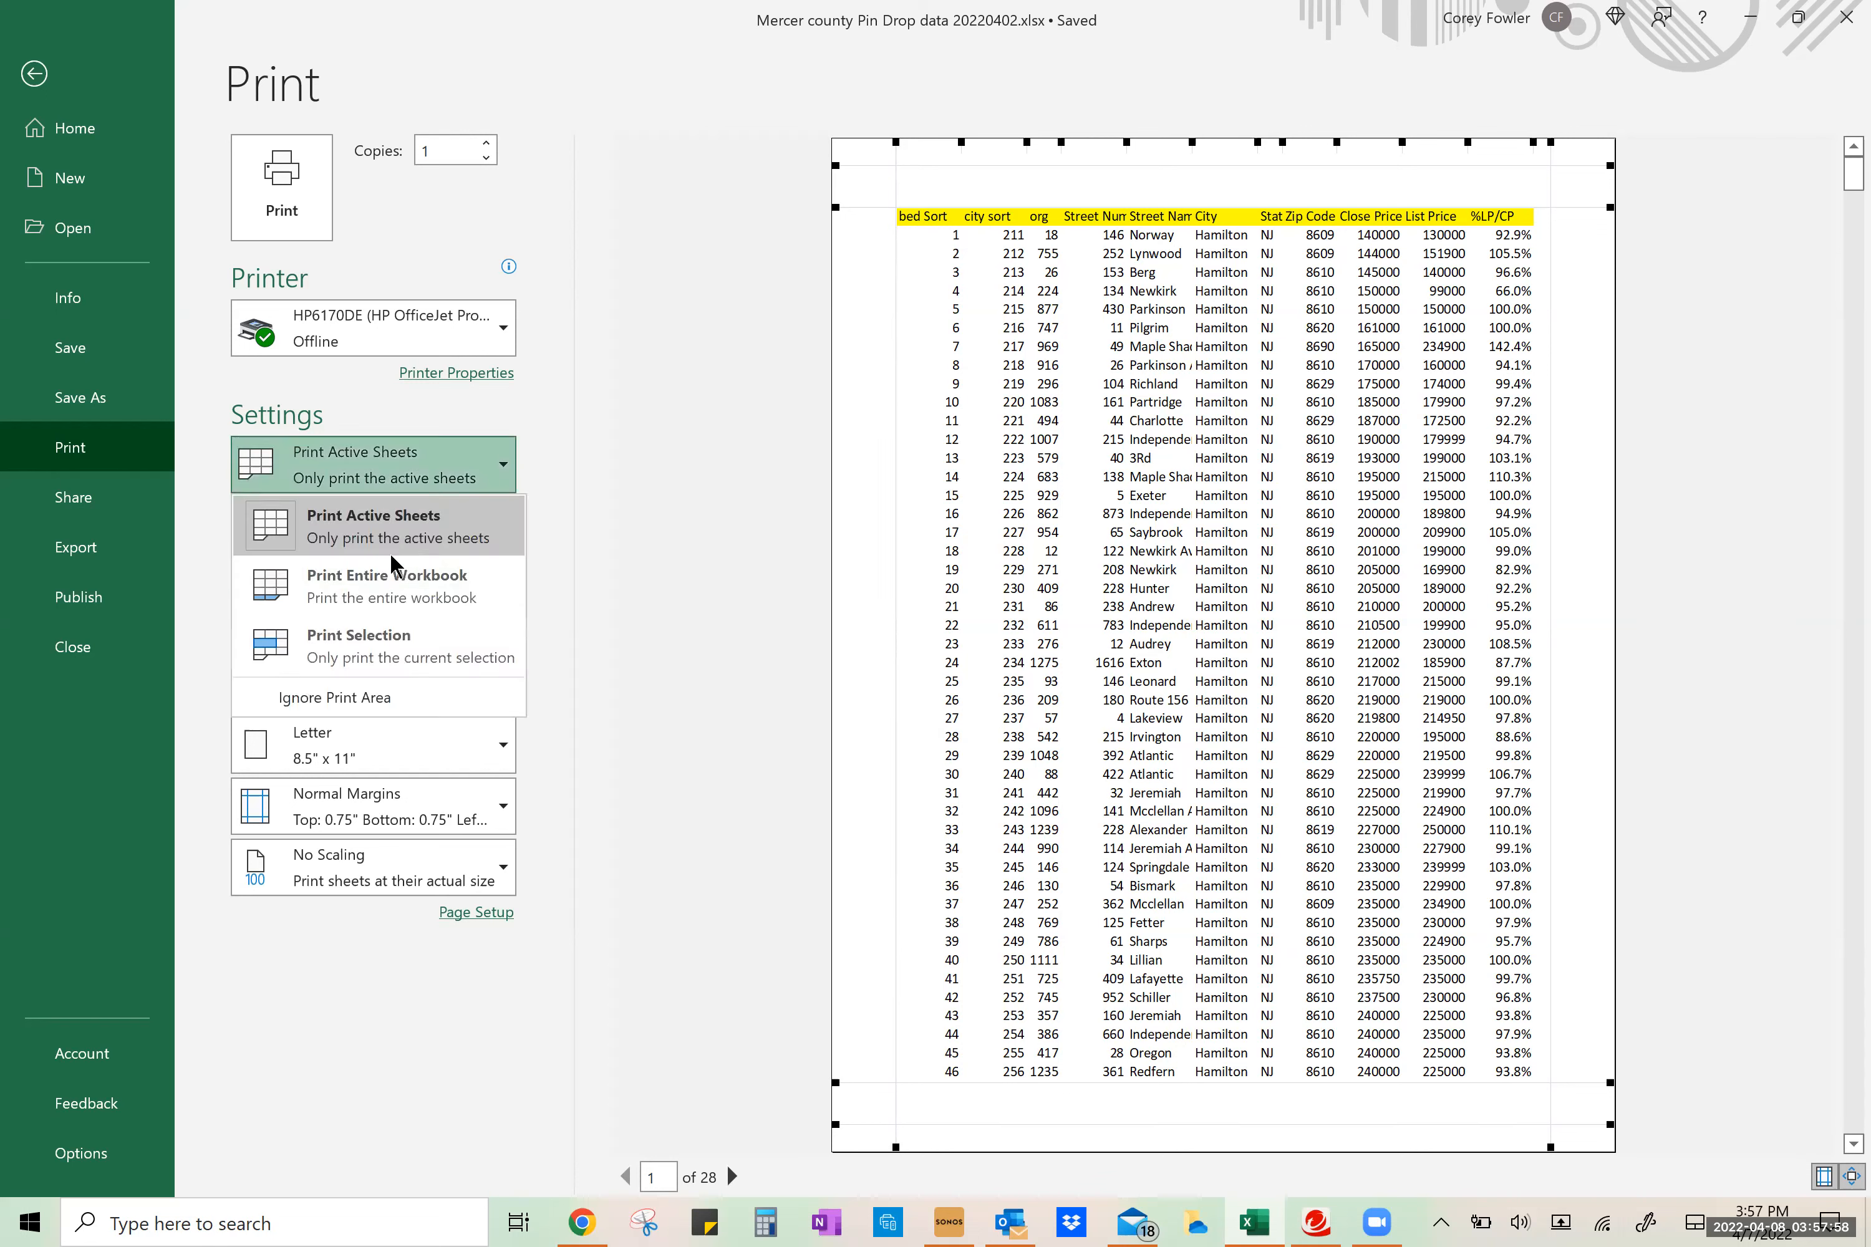
key(Escape)
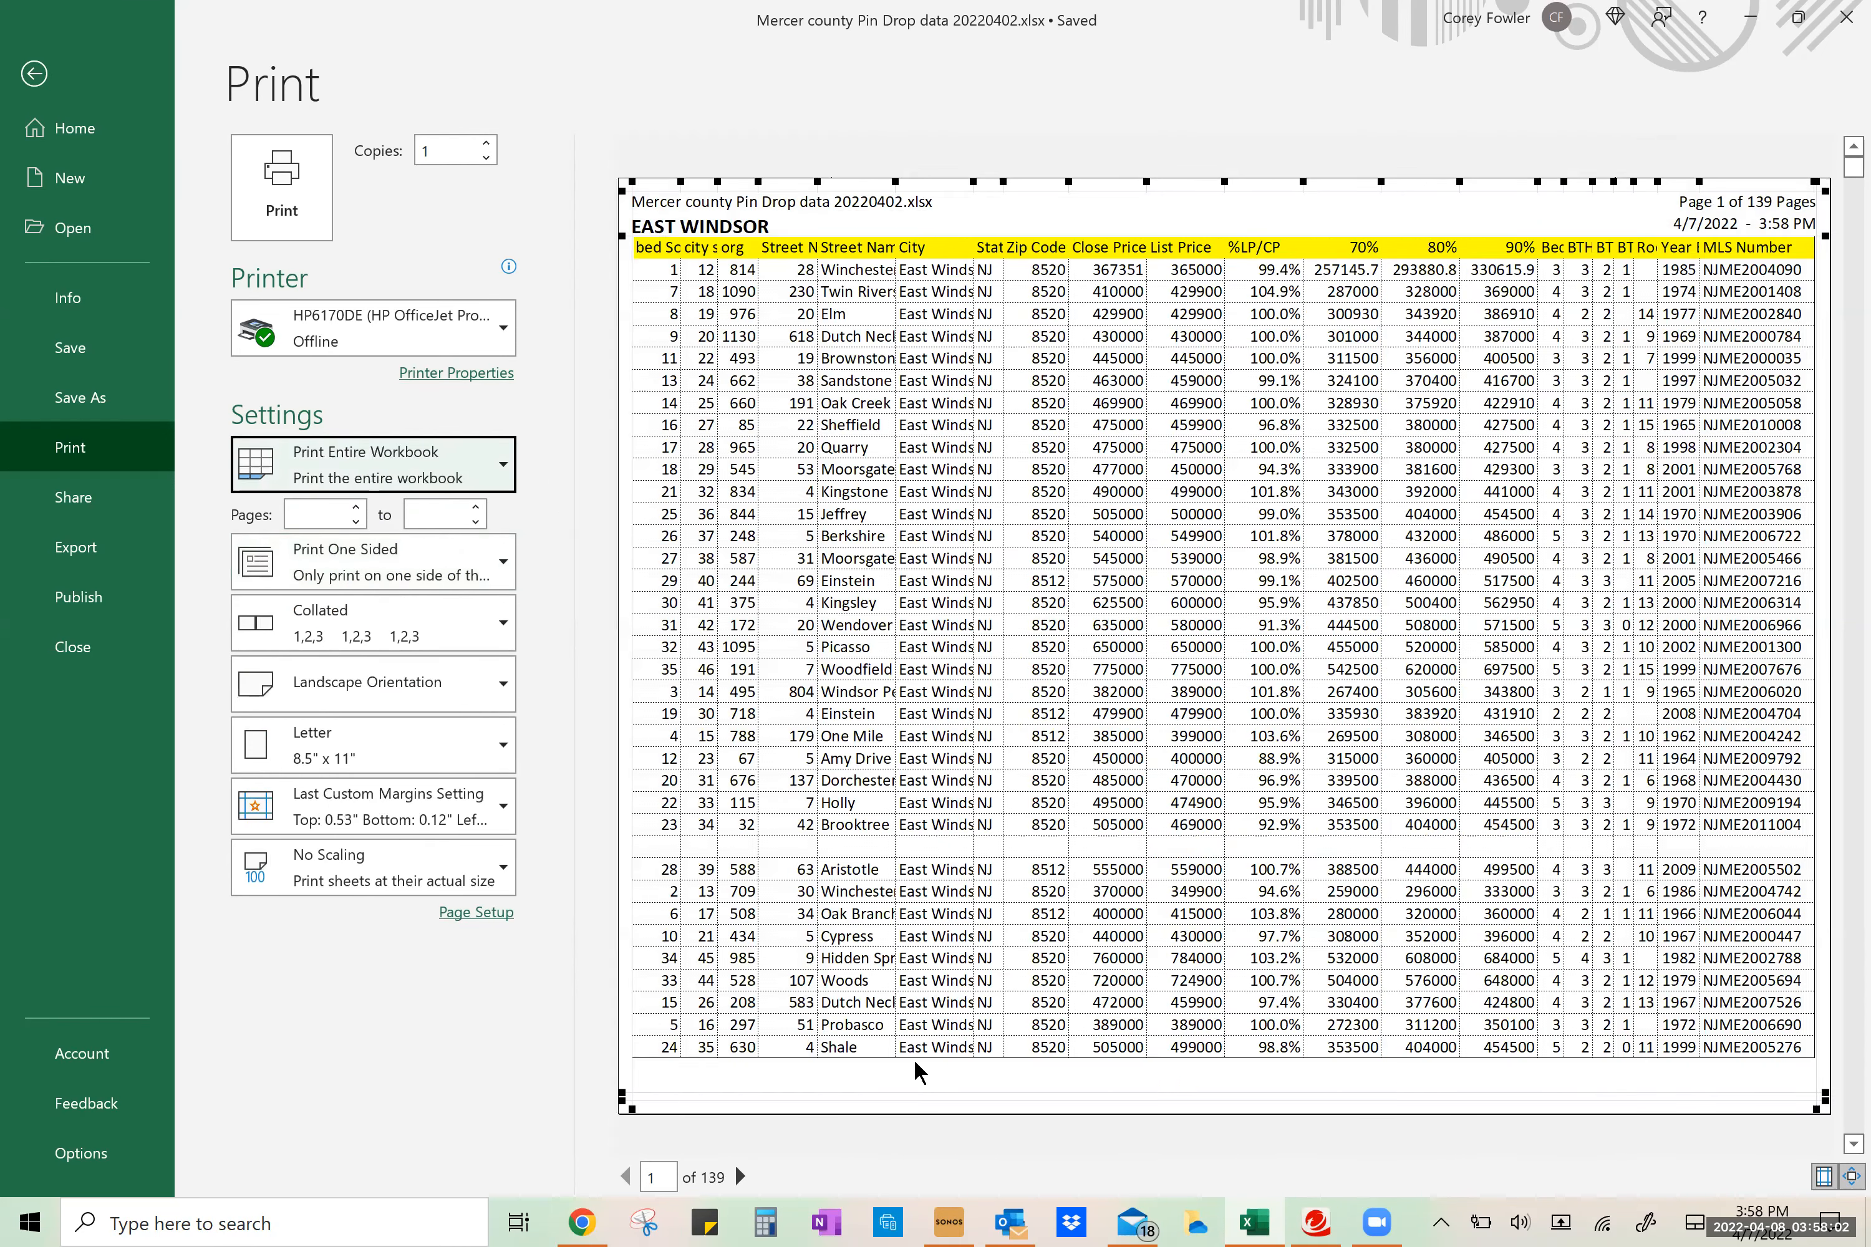
Compare EAST WINDSOR's second page with HAMILTON's first page in the whole-workbook print preview
click(739, 1176)
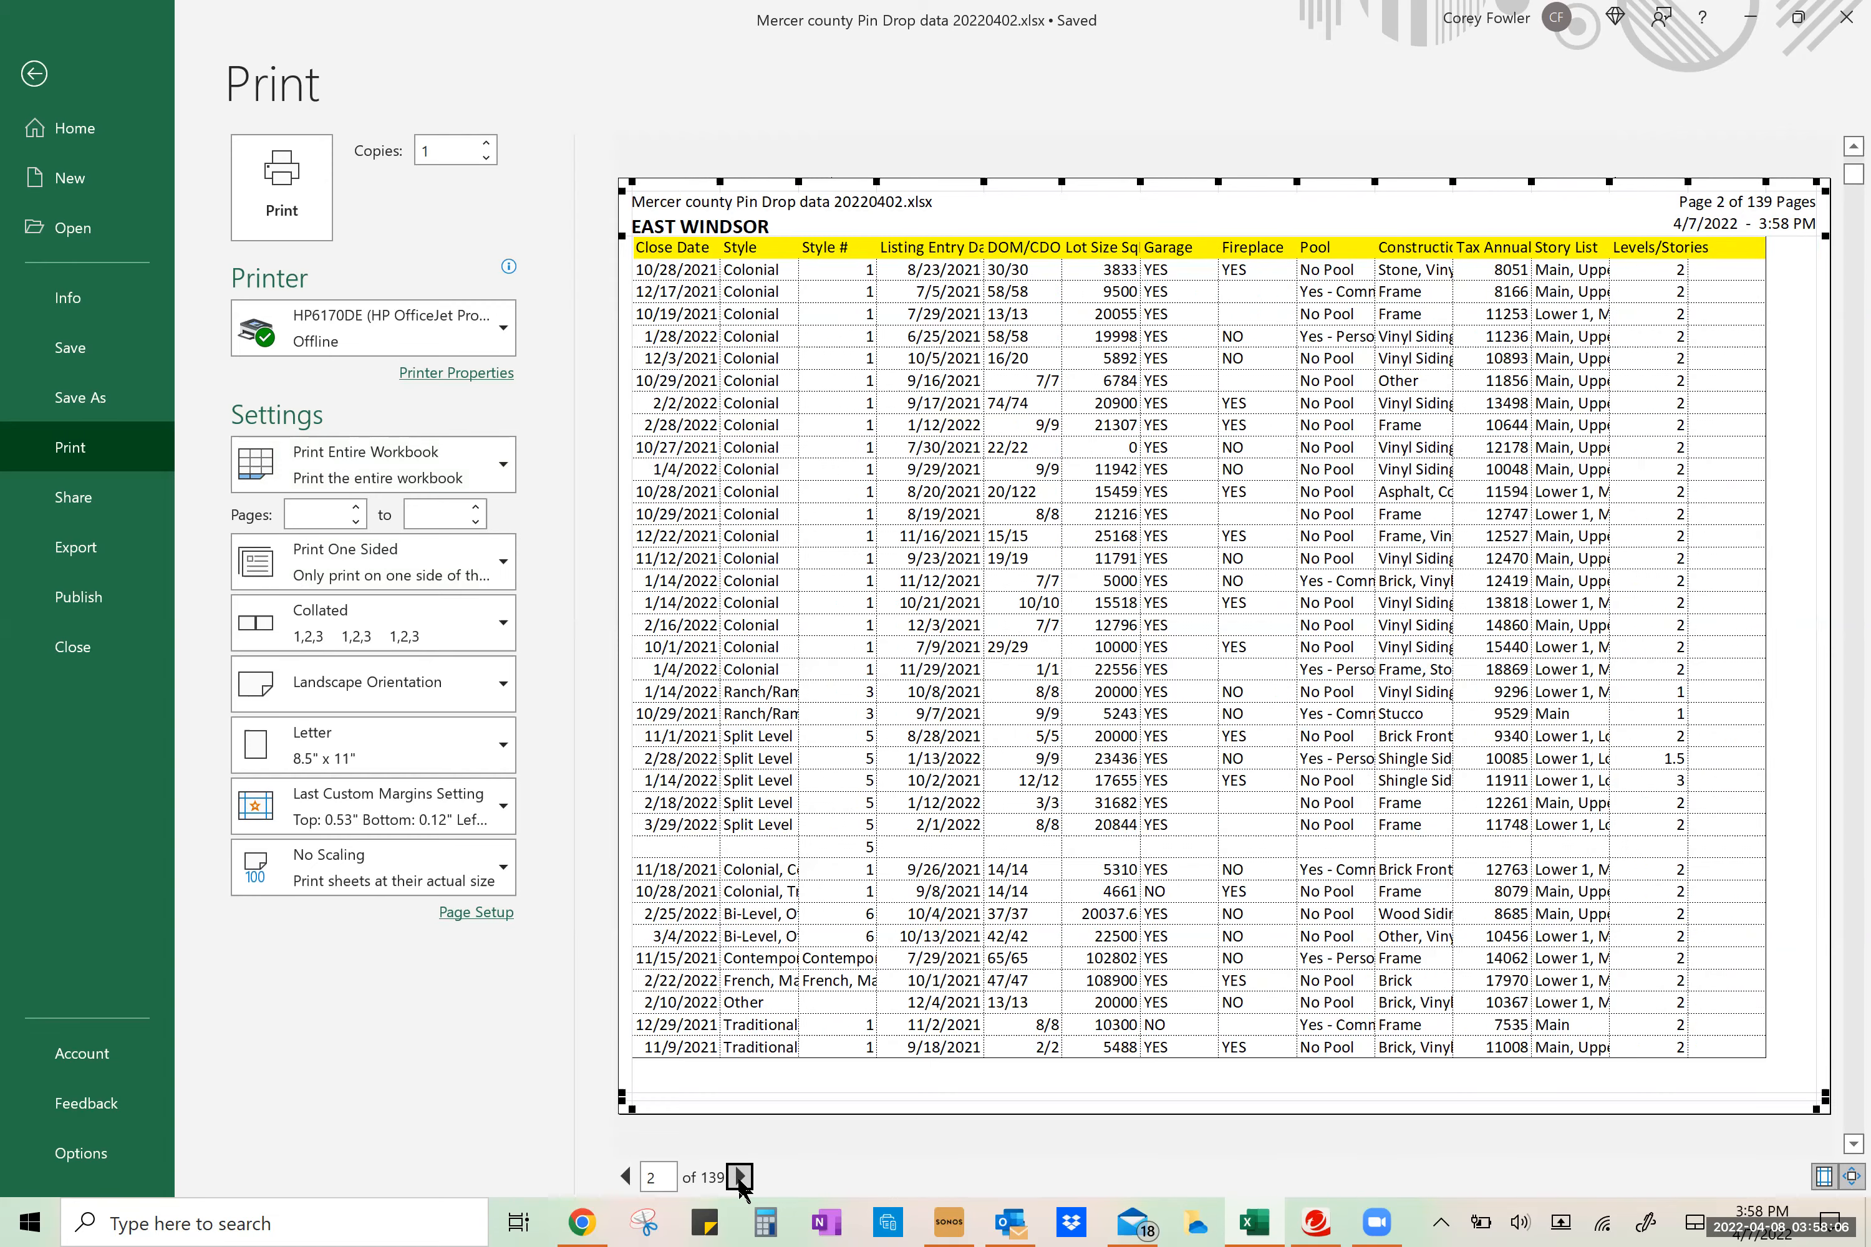
click(738, 1177)
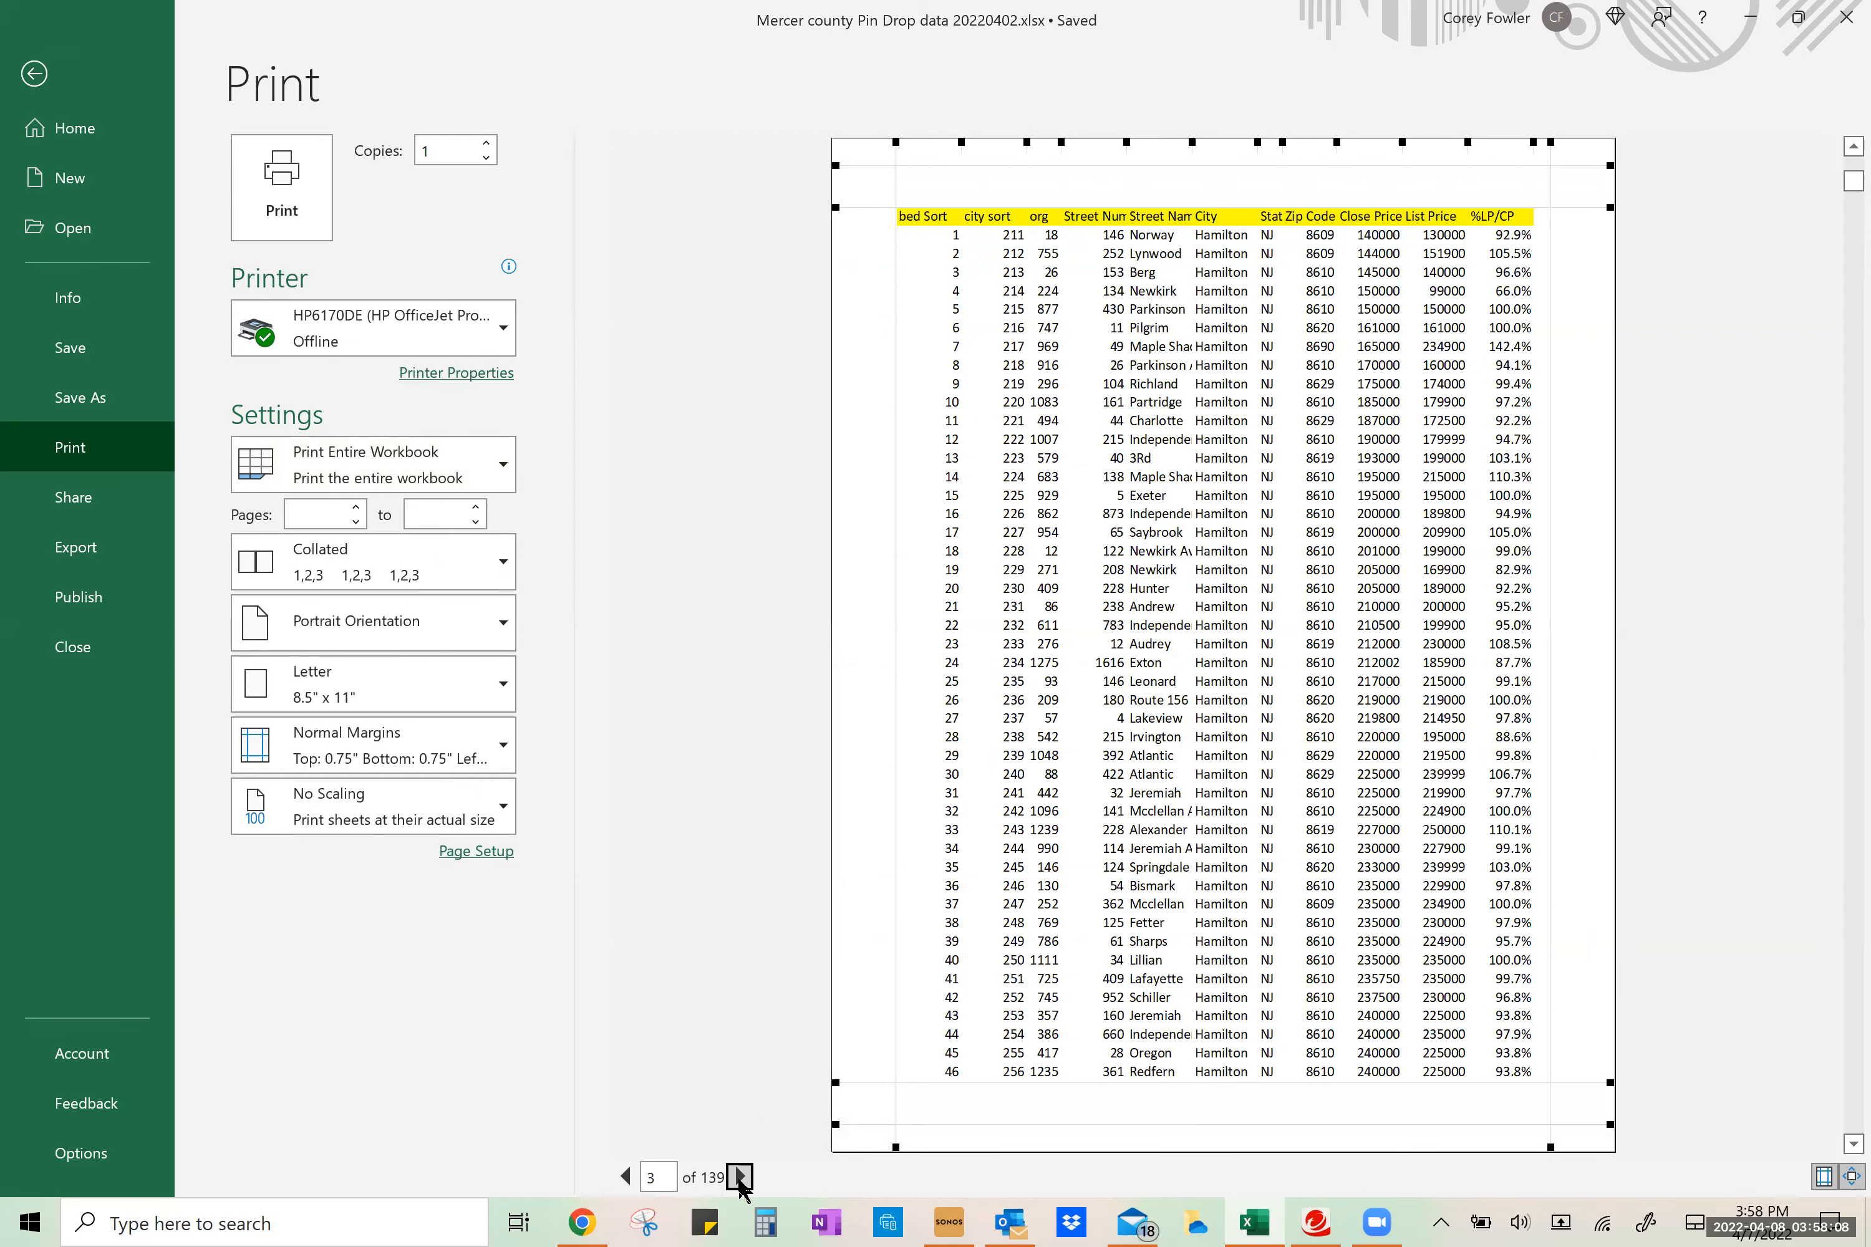
click(629, 1181)
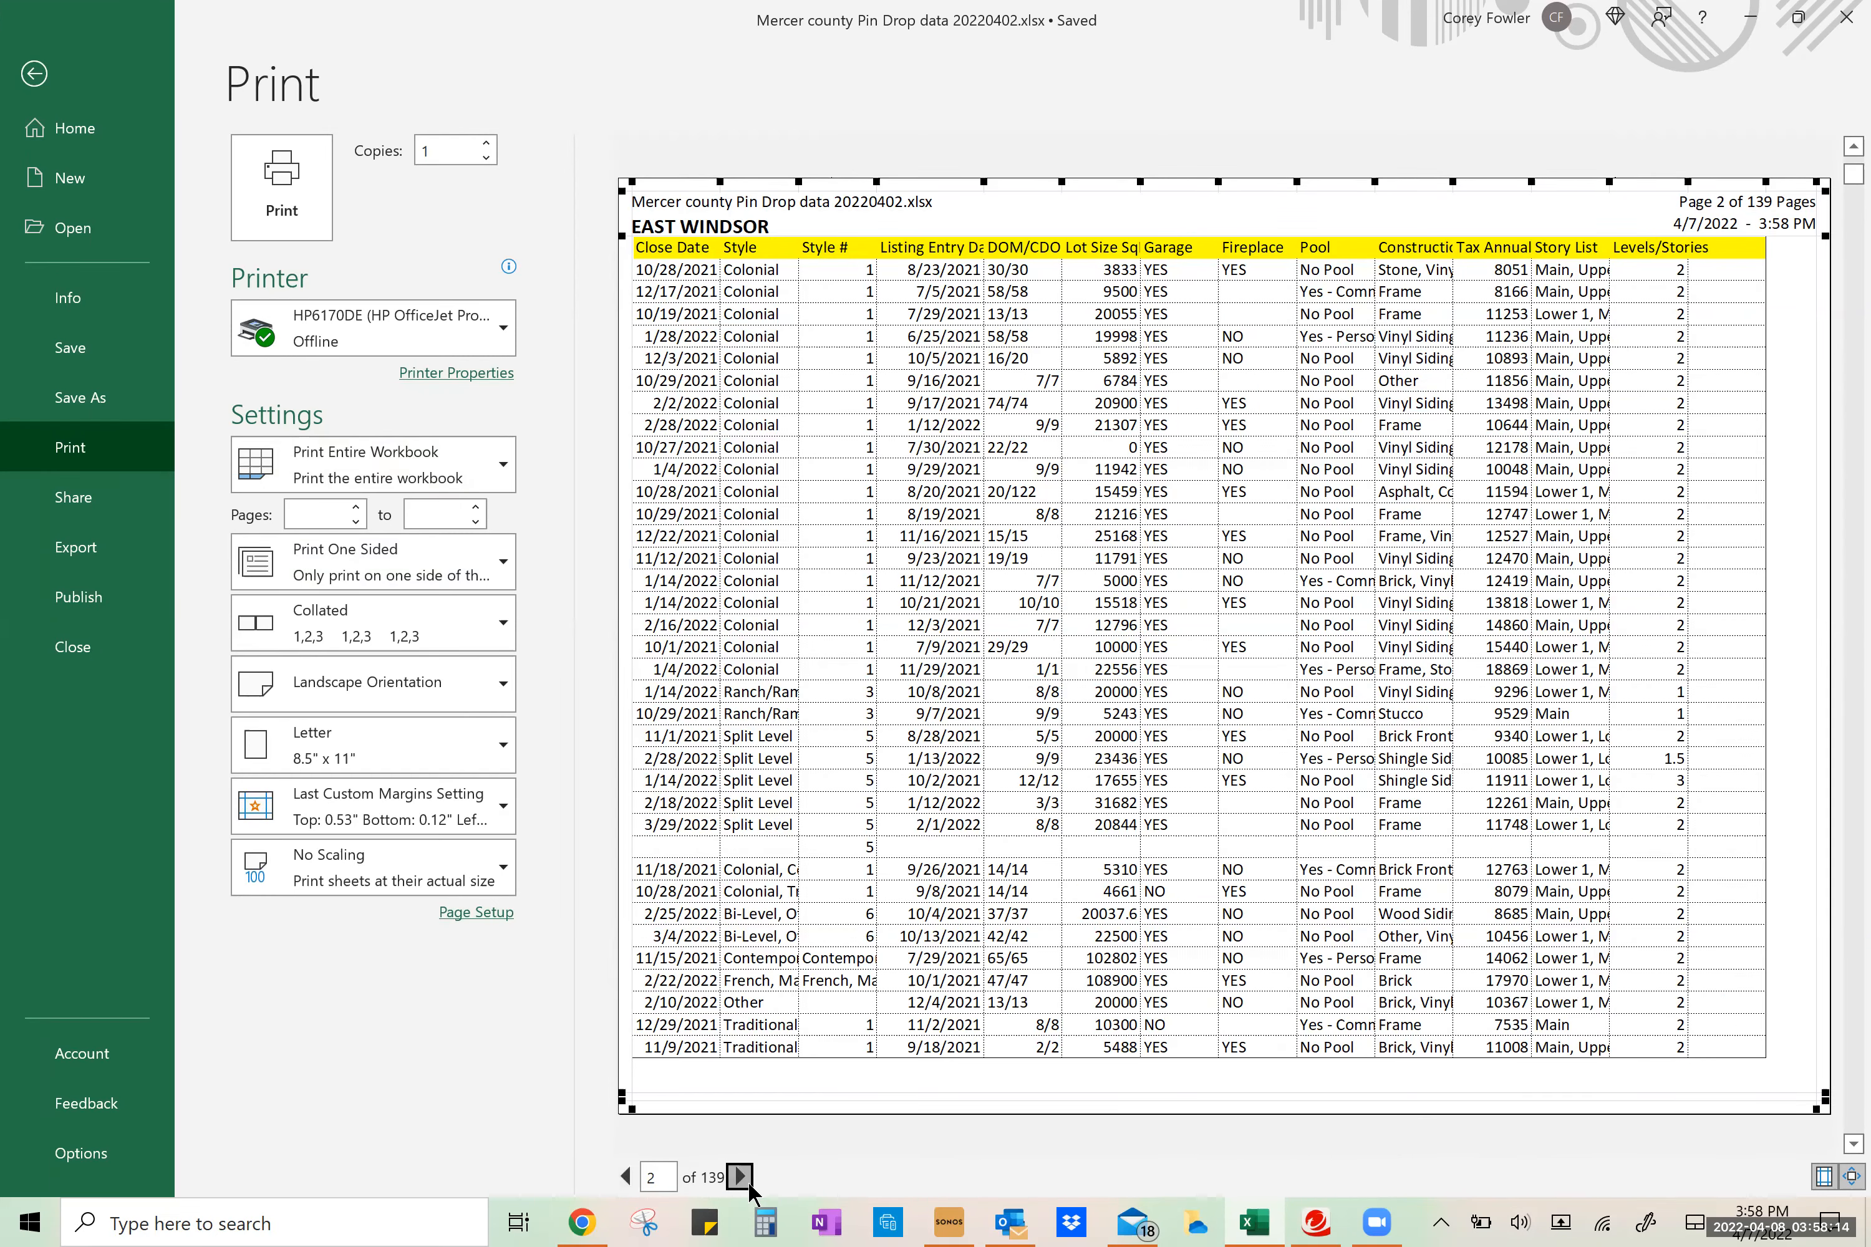
click(747, 1181)
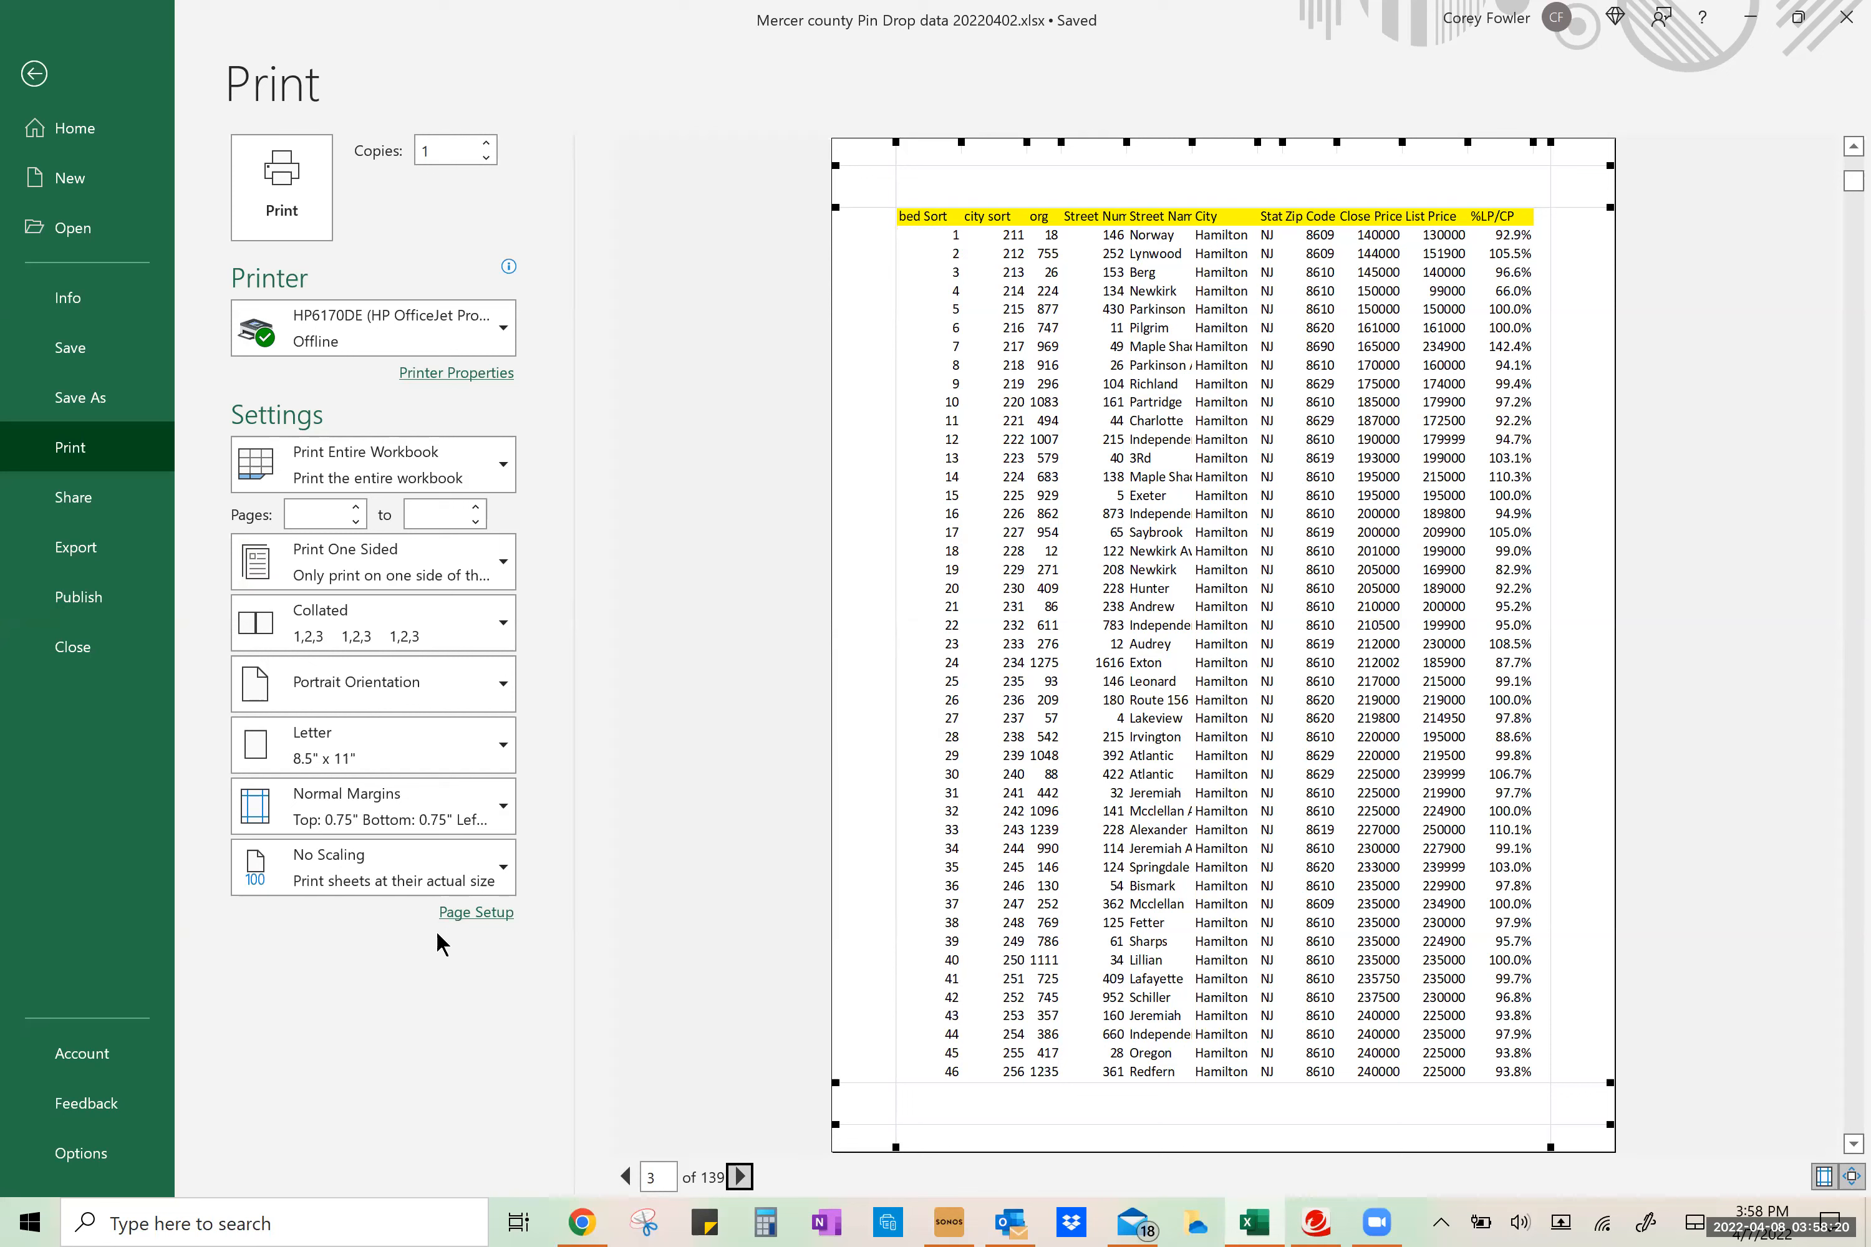
click(626, 1178)
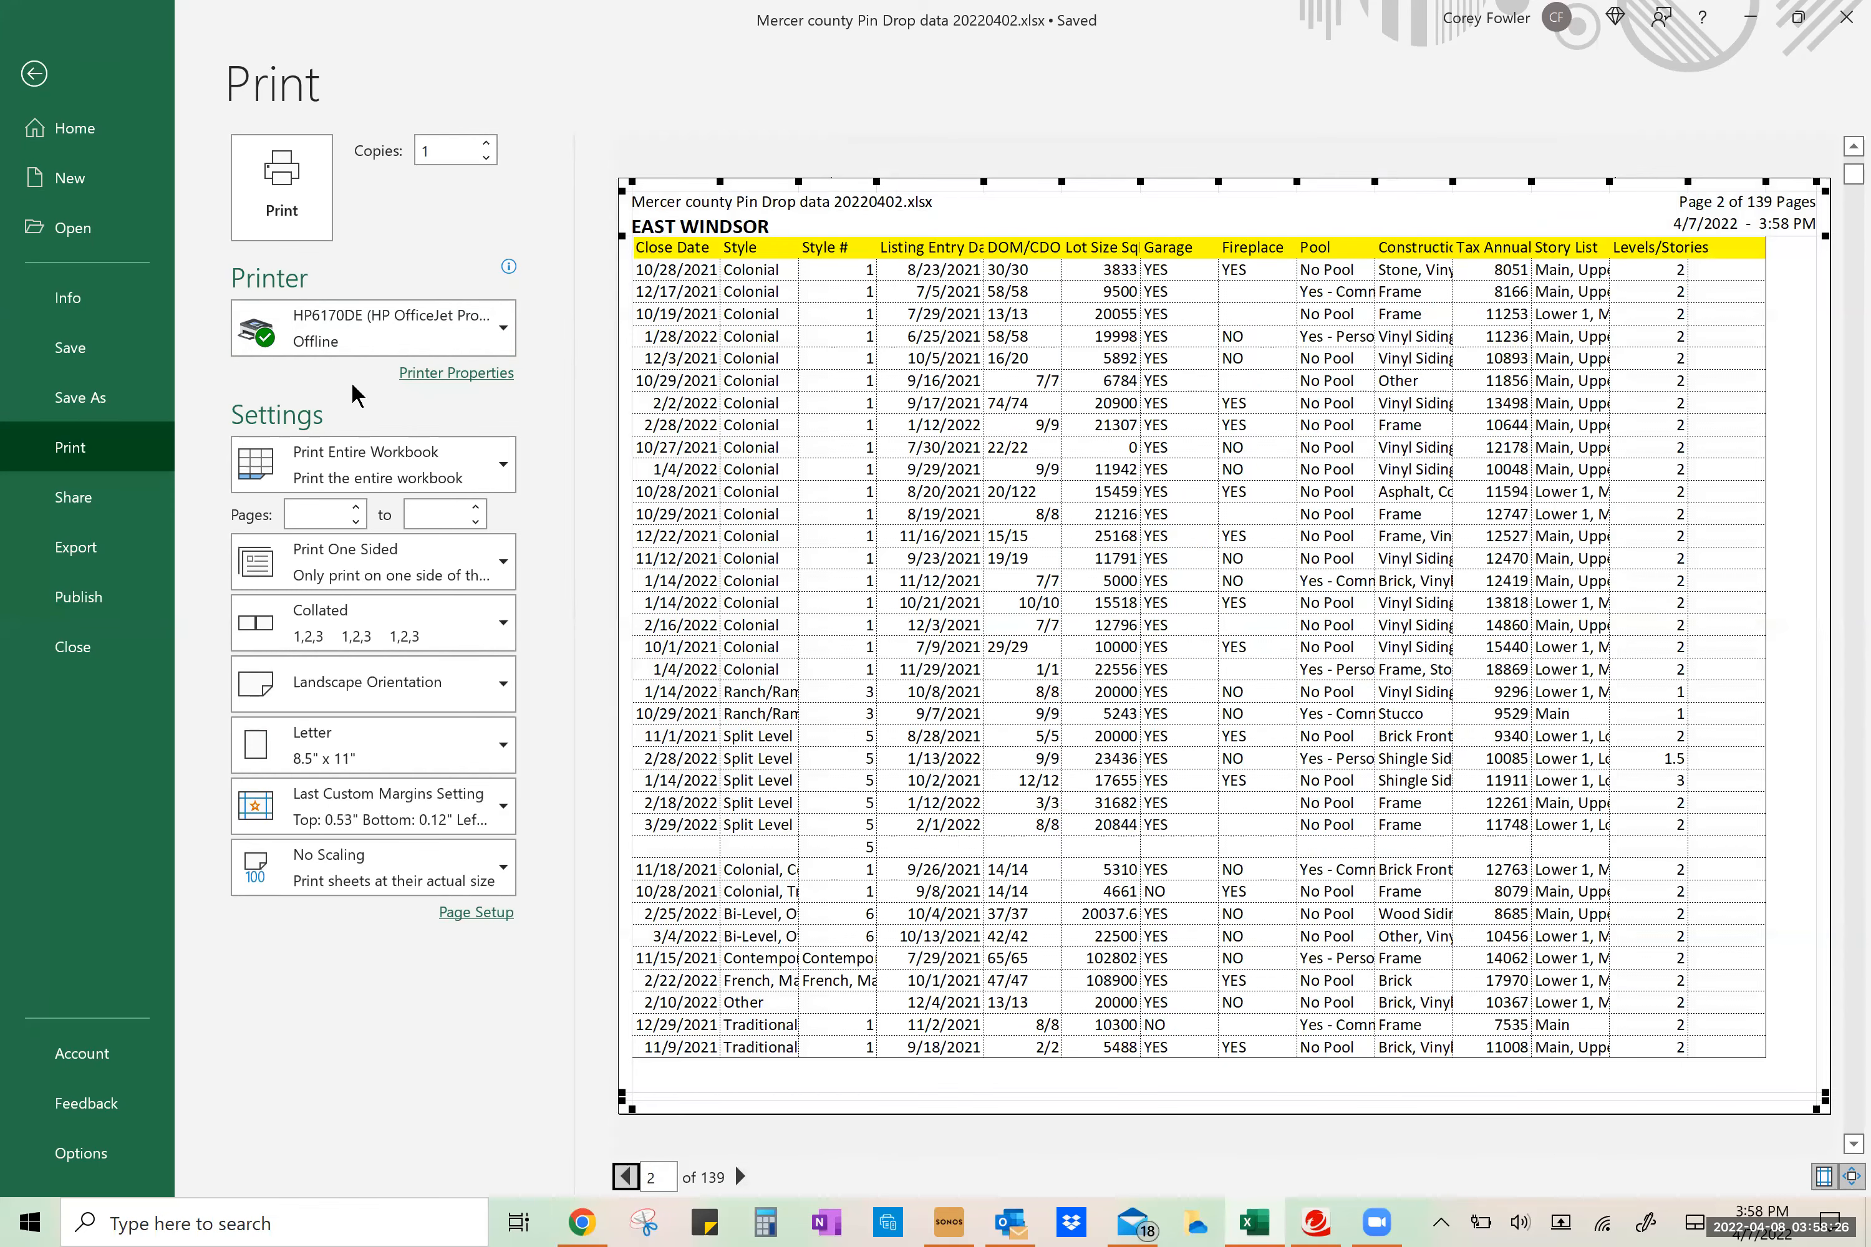